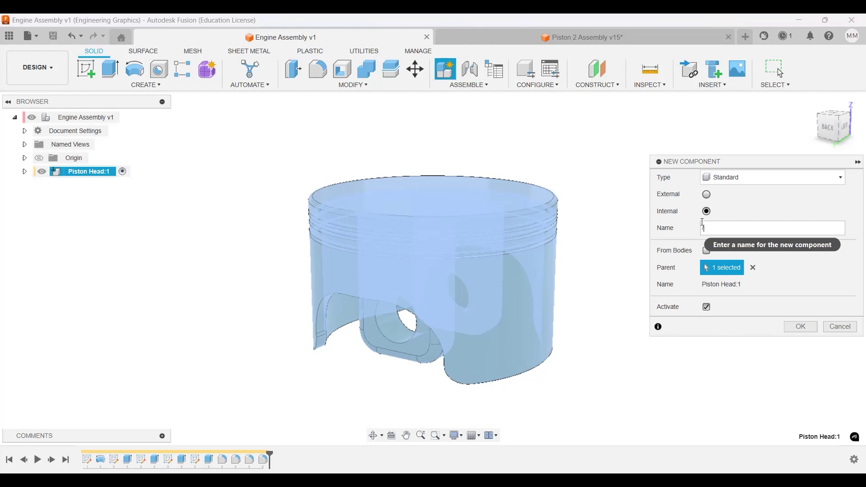
text(Connecti)
key(BackSpace)
key(BackSpace)
key(BackSpace)
key(BackSpace)
key(BackSpace)
key(BackSpace)
key(BackSpace)
key(BackSpace)
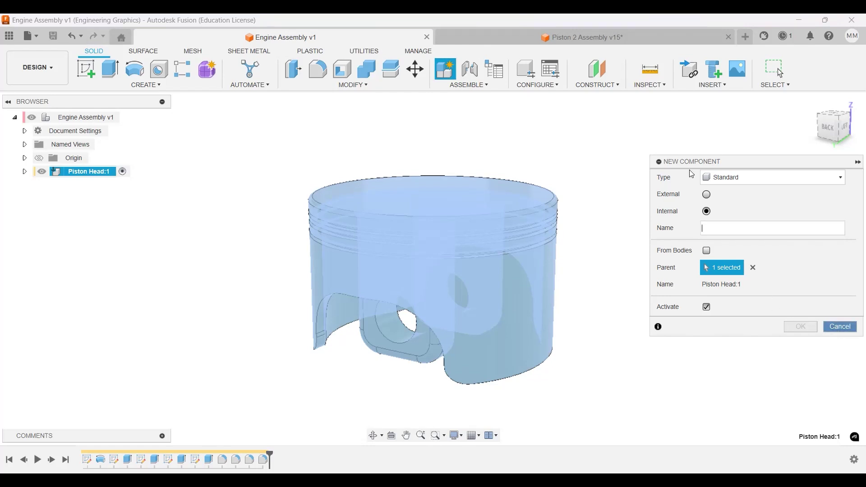
click(835, 330)
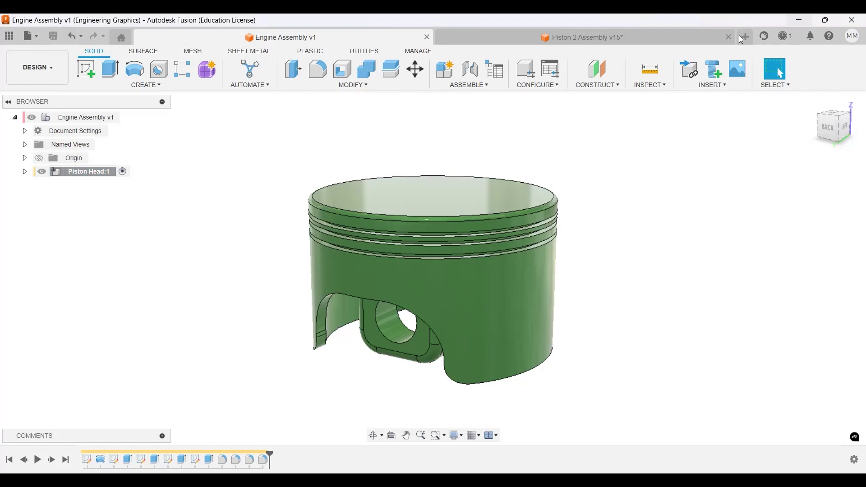
- Create a new design and add an internal standard component named Connecting Rod
click(746, 41)
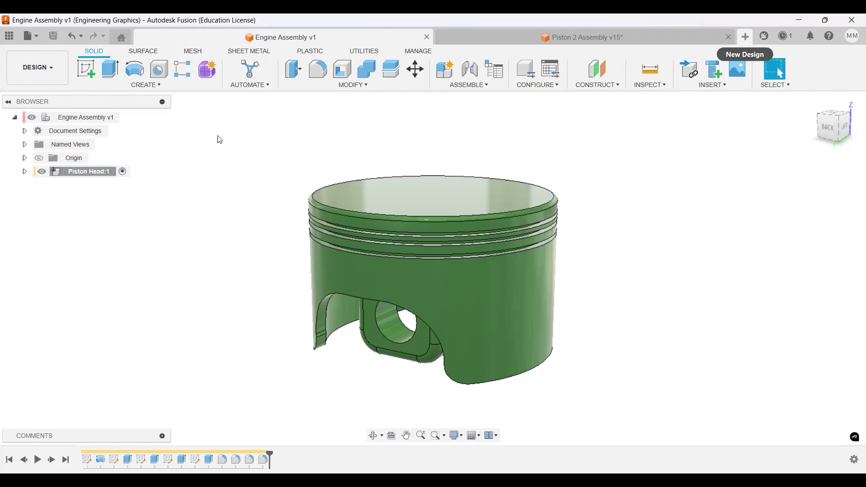
click(447, 75)
double_click(694, 231)
text(P)
key(BackSpace)
text(Connecting Rod)
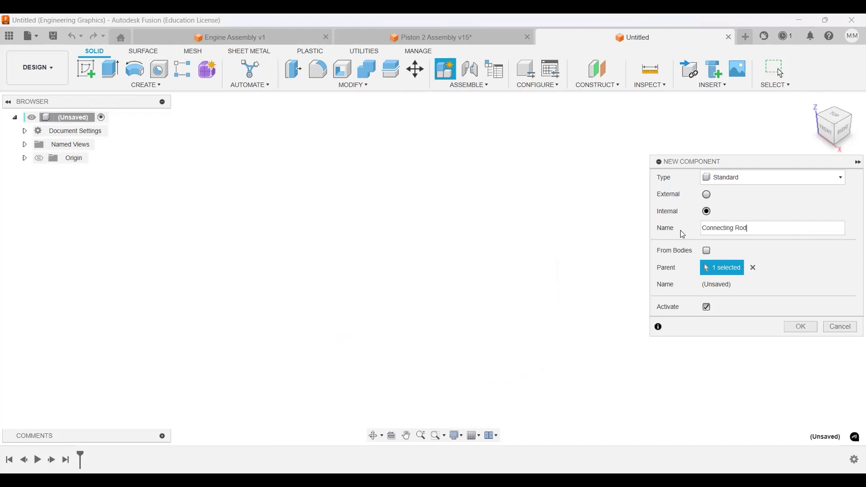
key(Return)
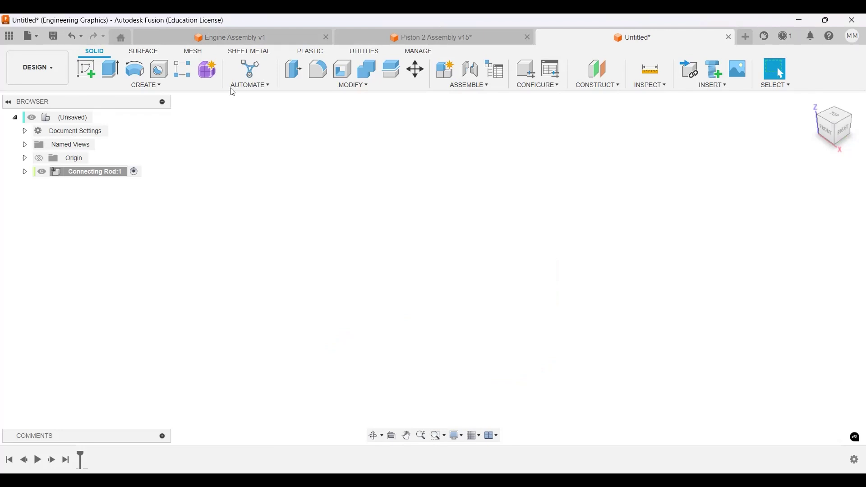
- Start a sketch on the front plane and draw a 25 mm diameter circle centred on the vertical axis above the origin
click(95, 74)
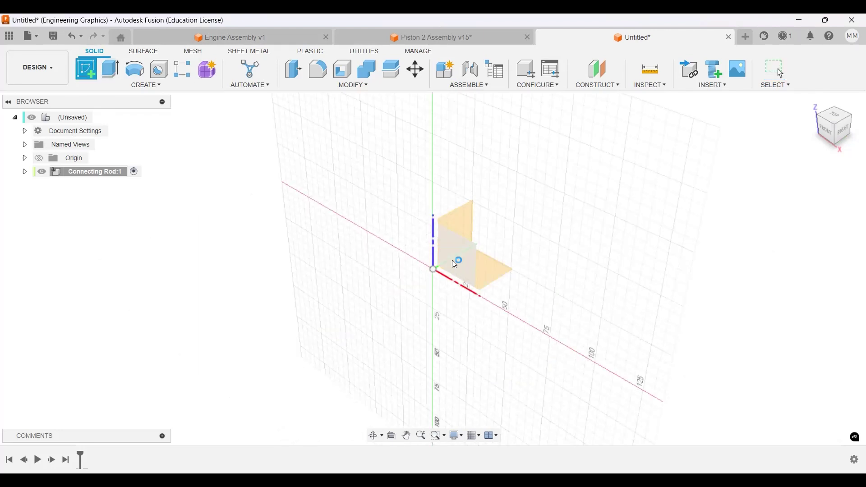
click(452, 260)
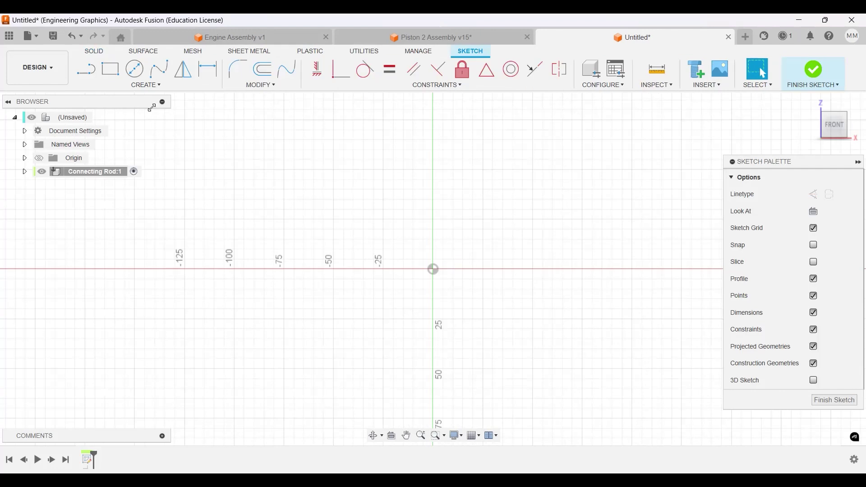
key(c)
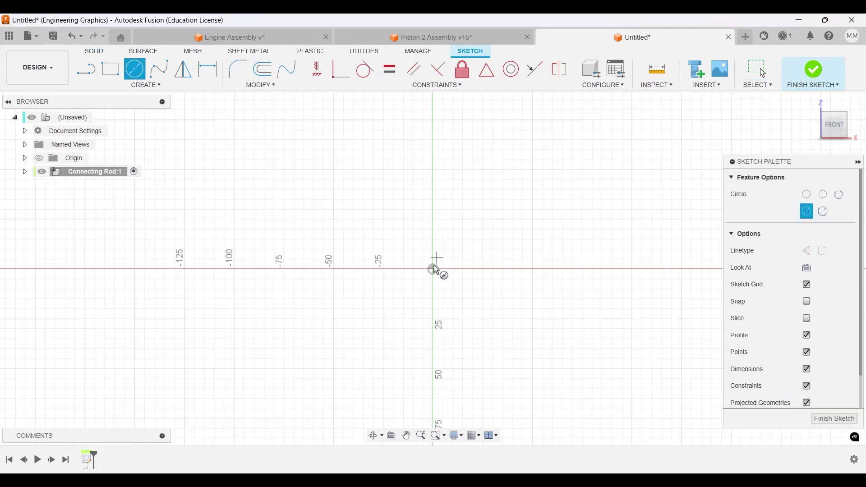
click(433, 141)
text(25)
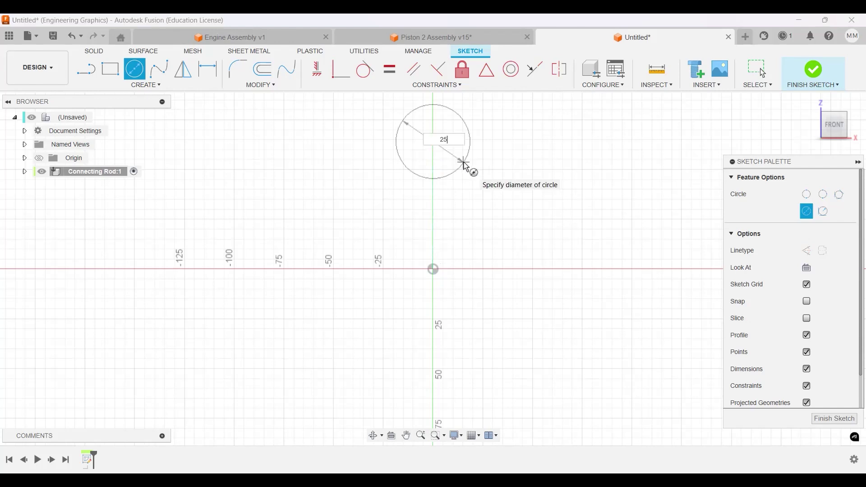
key(Return)
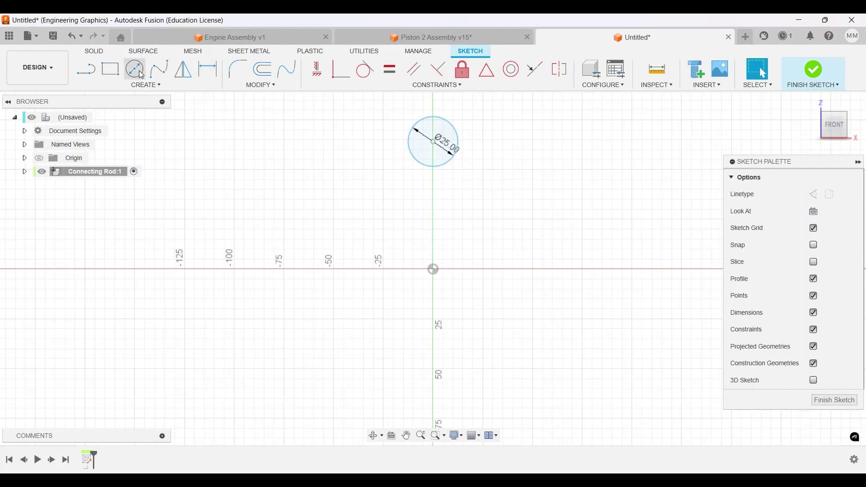
- Draw a 50 mm diameter circle concentric with the 25 mm circle
click(141, 75)
click(433, 142)
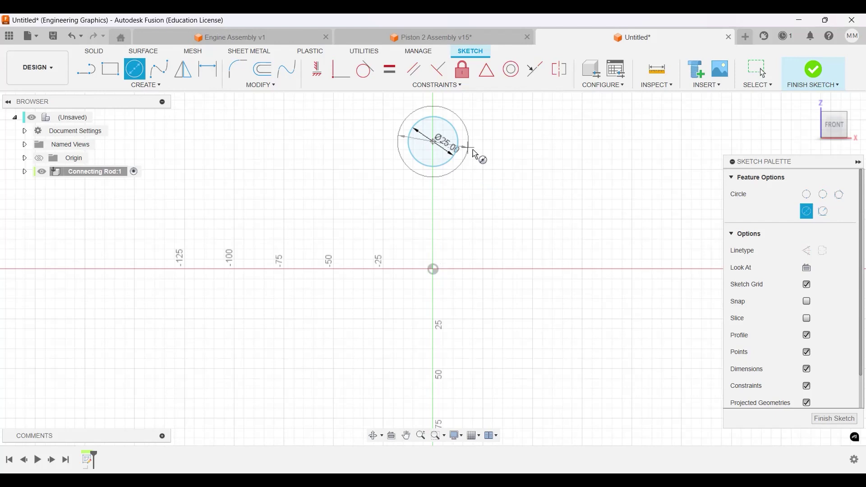
text(50)
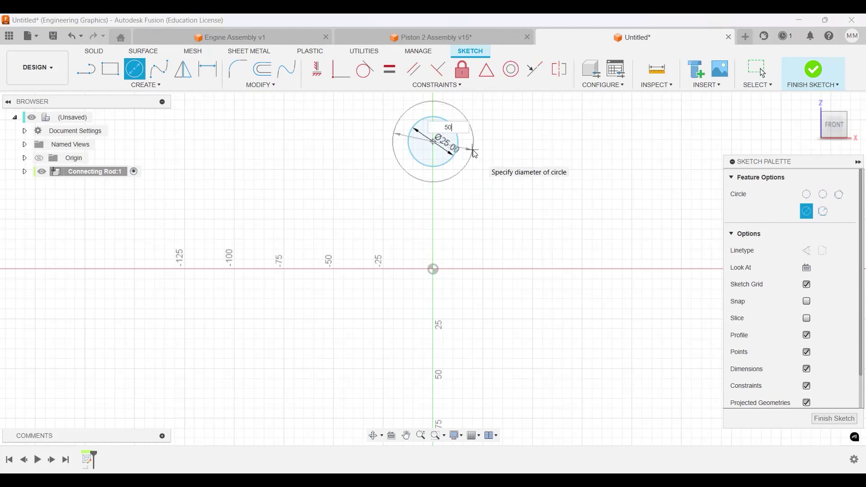
key(Return)
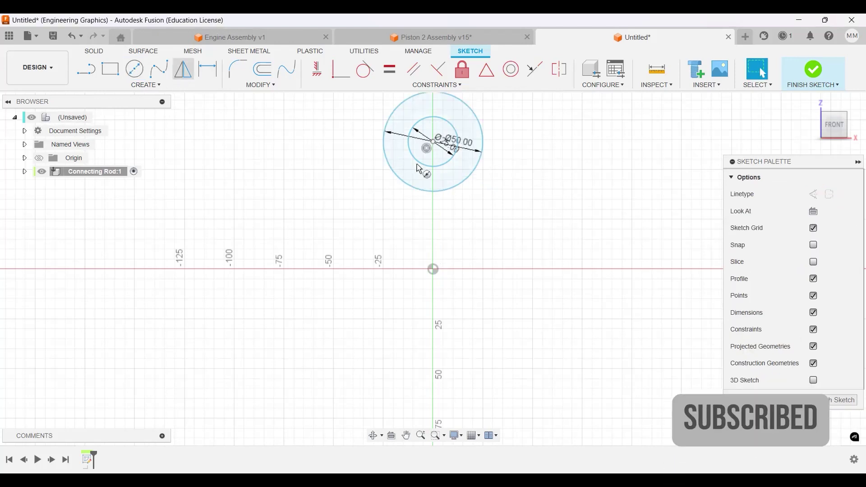
- Draw a 50 mm diameter circle centred on the vertical axis below the origin
key(c)
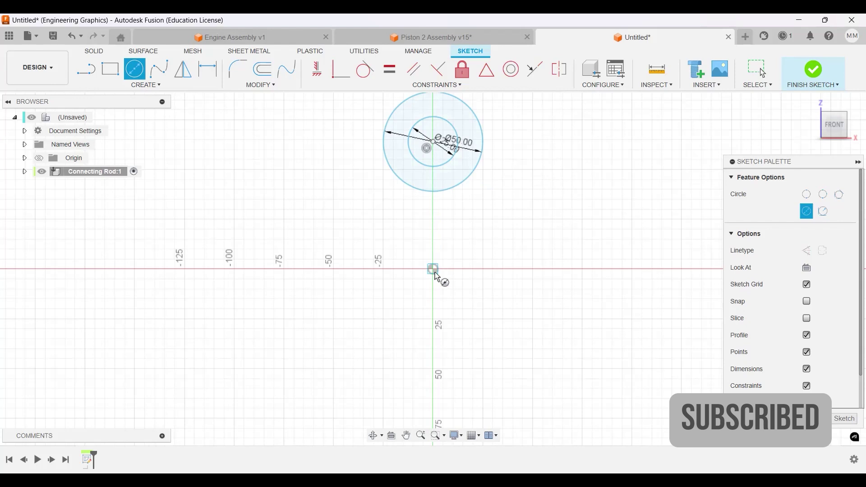
click(432, 356)
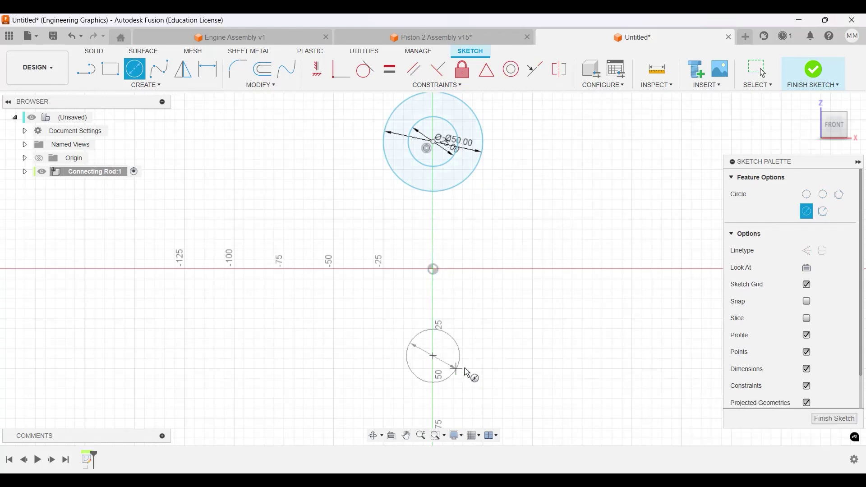
text(50)
key(Return)
key(Escape)
- Draw a 75 mm diameter circle concentric with the lower 50 mm circle and move its dimension label clear of the other
key(c)
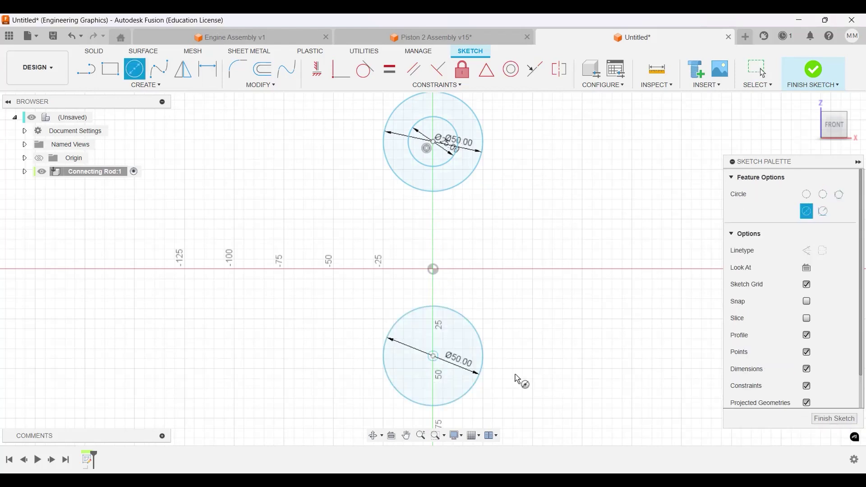
click(433, 356)
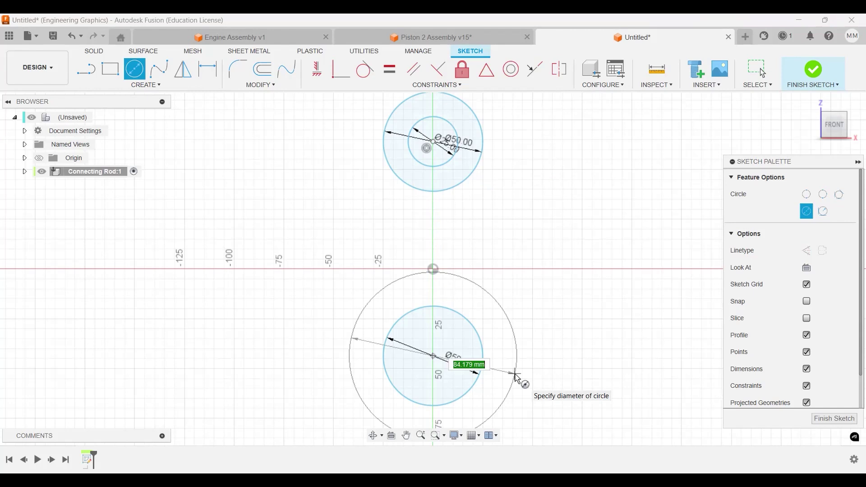
text(75)
key(Return)
drag(483, 360, 506, 280)
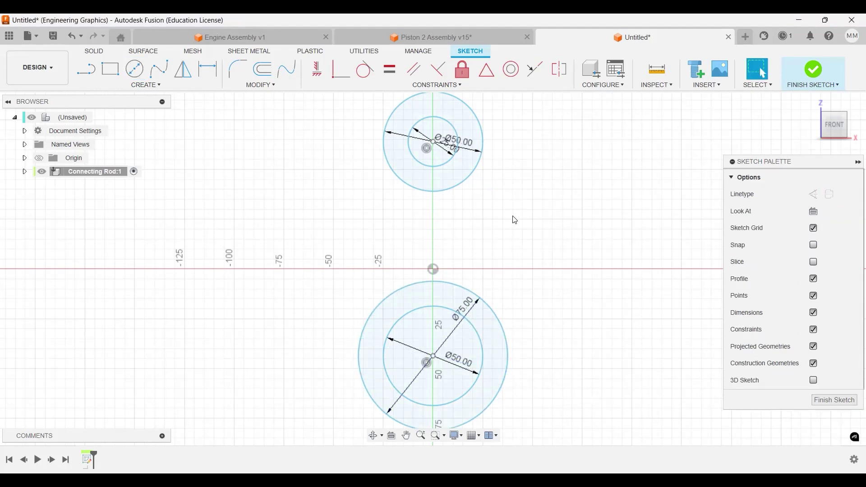
- Draw two parallel vertical lines about 71 mm long, joining the upper 50 mm circle to the lower 50 mm circle on both sides
scroll(509, 225, down, 2)
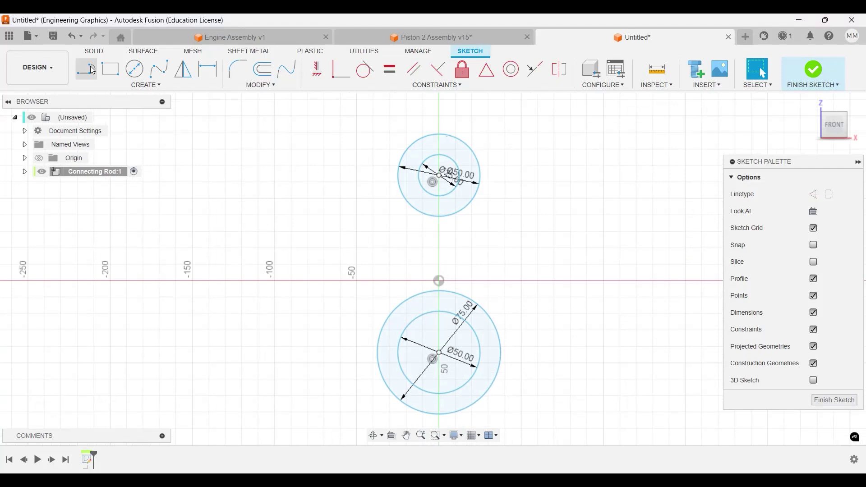
click(411, 206)
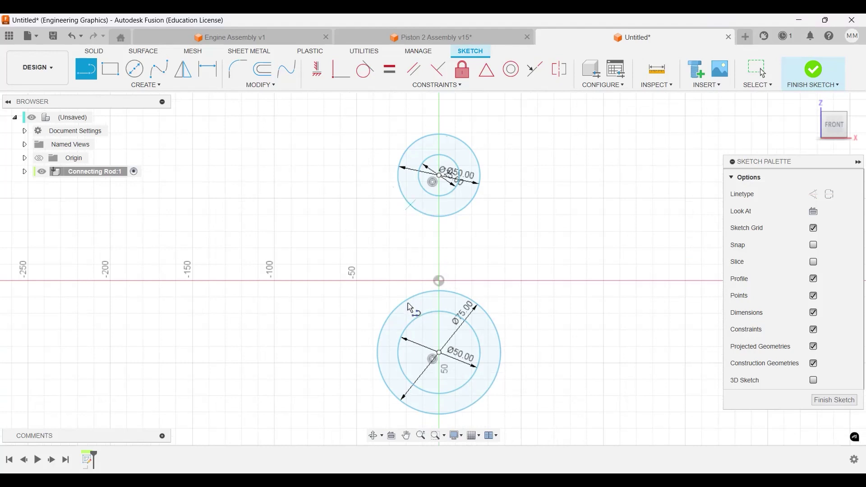
click(413, 326)
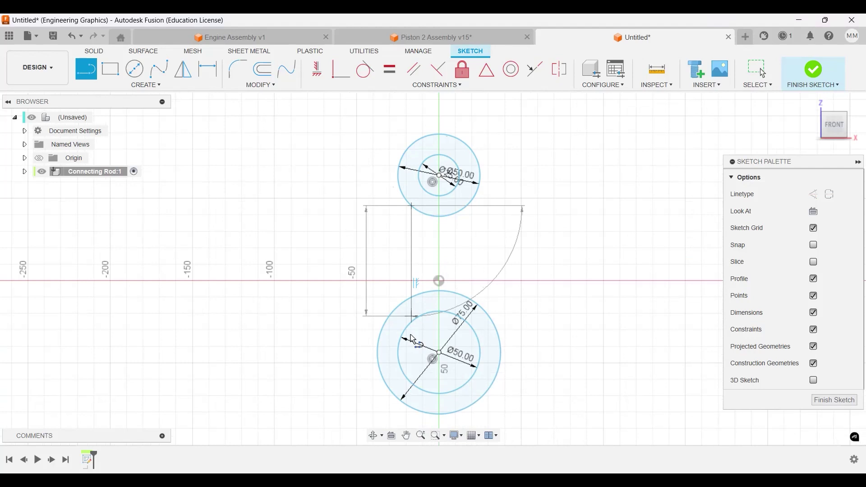
scroll(414, 340, up, 2)
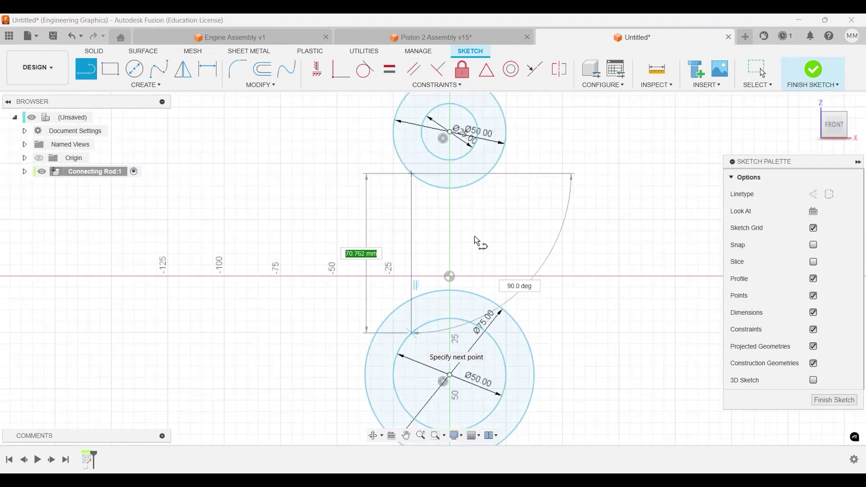
key(Escape)
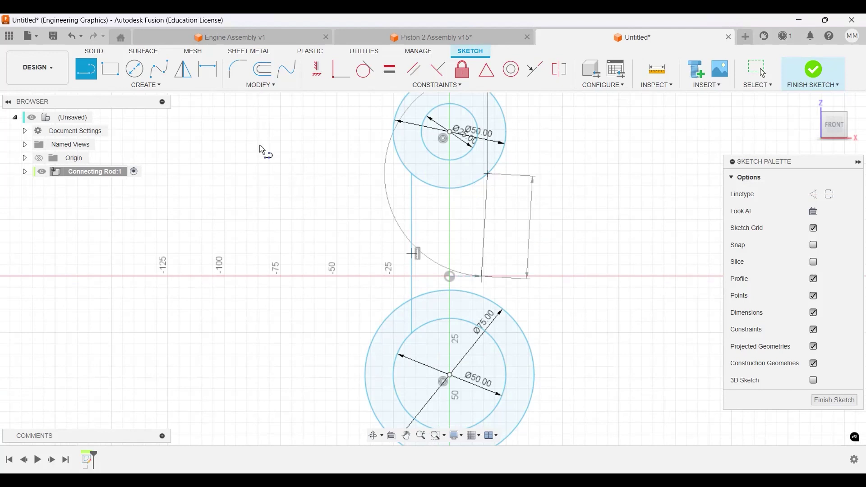
- Dimension the vertical distance between the upper and lower circle centres as 150 mm
click(218, 82)
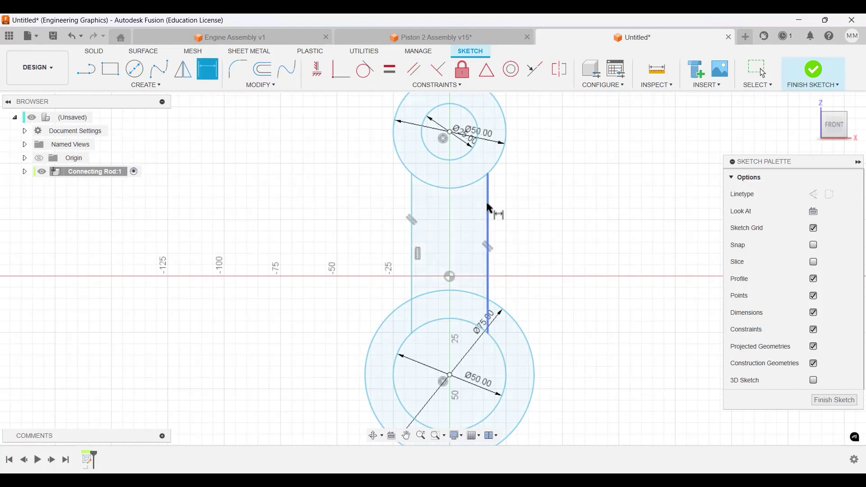
click(450, 132)
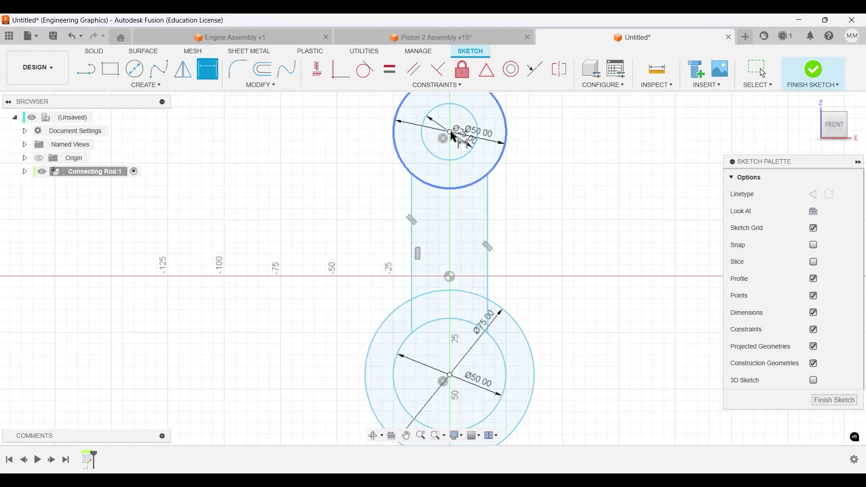
click(450, 376)
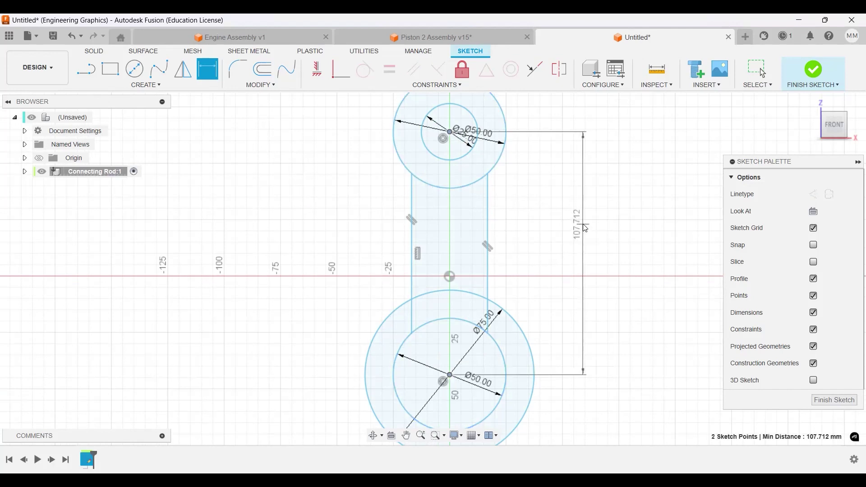
click(586, 228)
text(150)
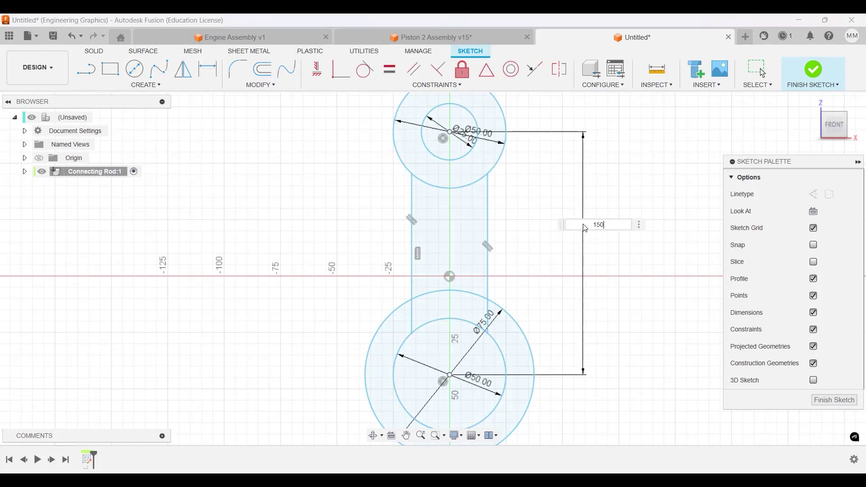
key(Return)
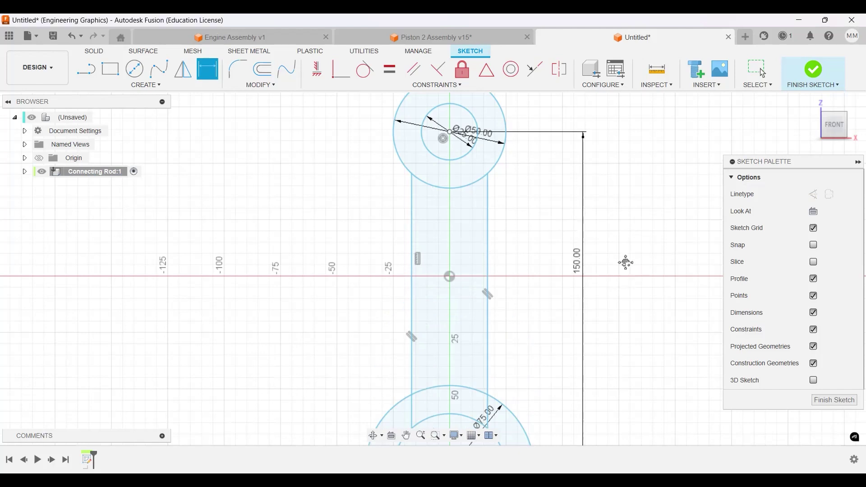
- Sketch a vertical center-to-center slot about 12 mm wide on the vertical axis, between the two rod side lines
scroll(618, 260, down, 3)
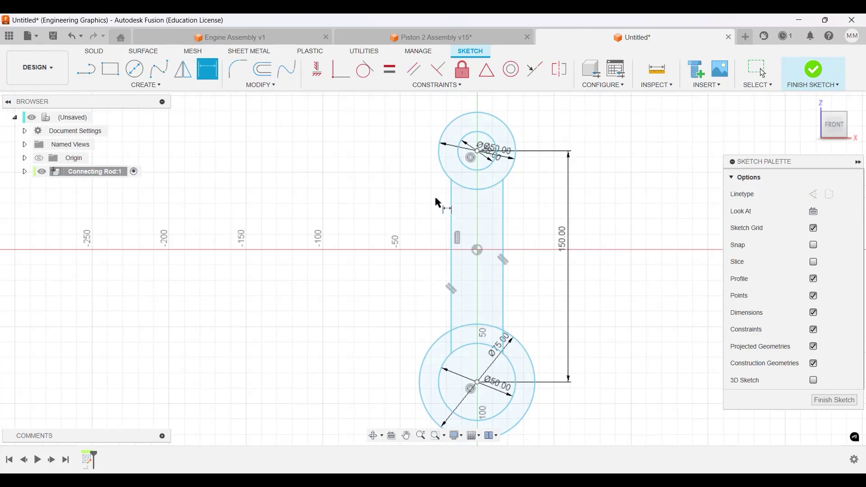
click(146, 85)
mouse_move(142, 165)
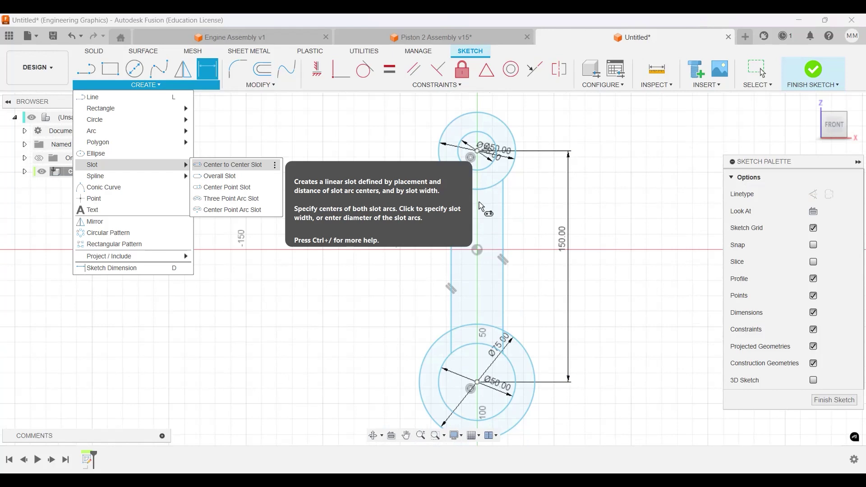
click(478, 308)
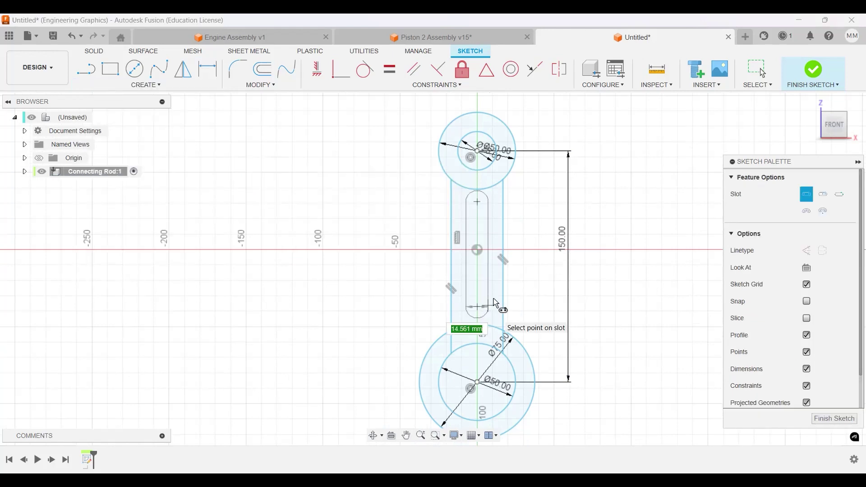
click(496, 303)
key(Escape)
- Dimension the width between the slot's two straight sides as 15 mm
scroll(486, 257, up, 2)
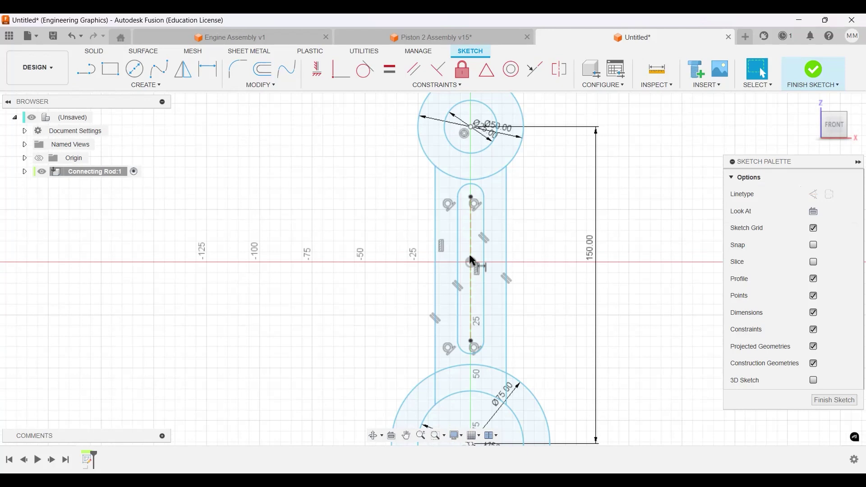
key(d)
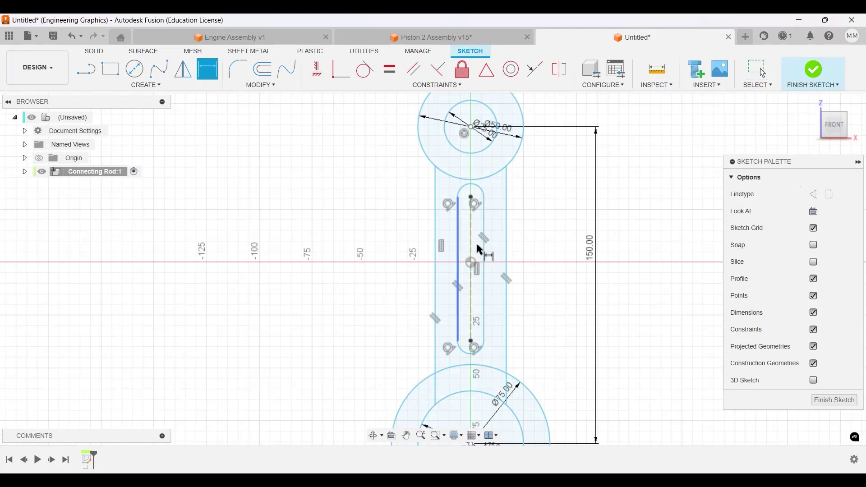
click(483, 250)
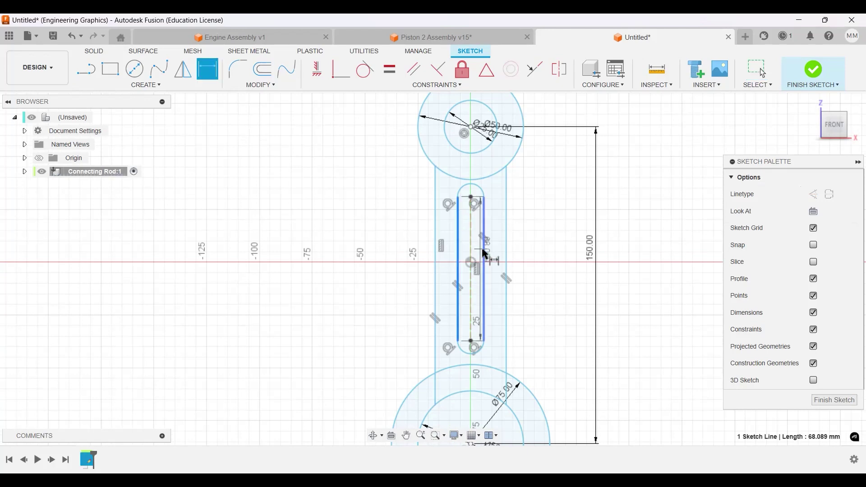
click(397, 225)
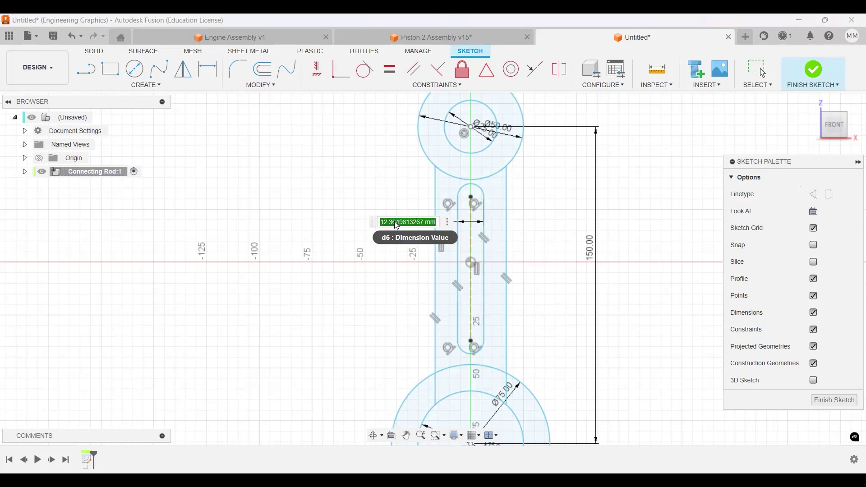
text(15)
key(Return)
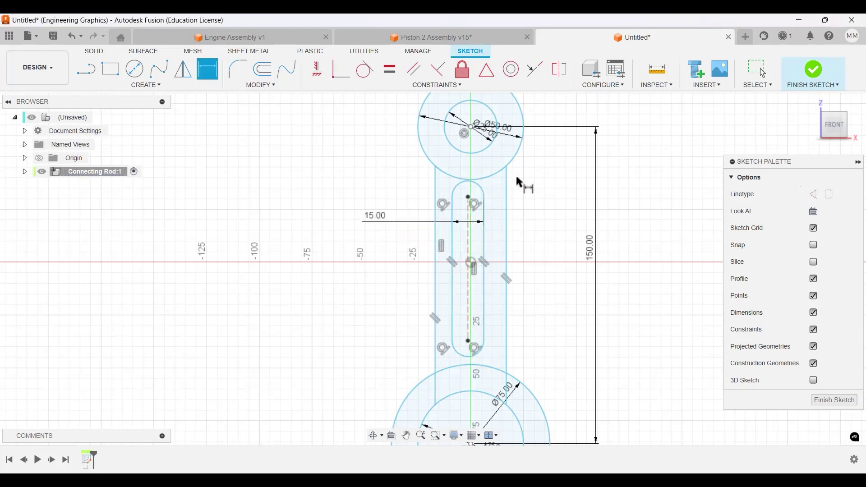
- Constrain the slot's vertical centre line coincident with the sketch origin
scroll(517, 198, up, 1)
scroll(517, 199, up, 1)
key(Escape)
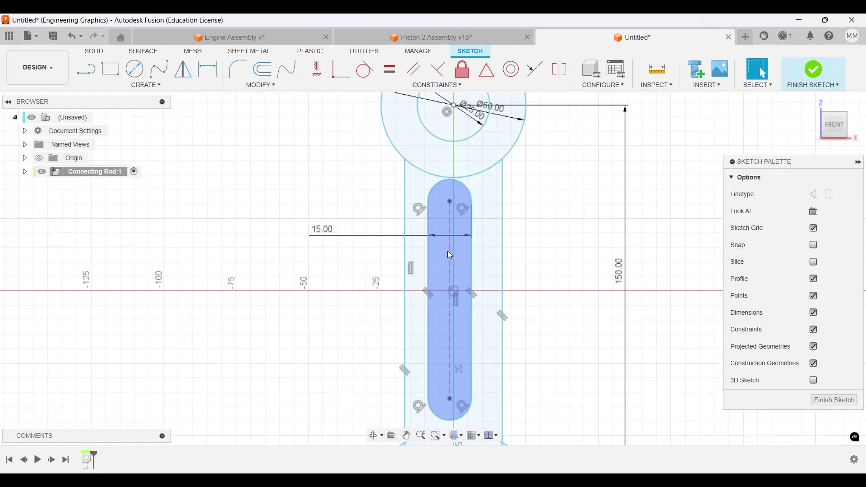
click(450, 255)
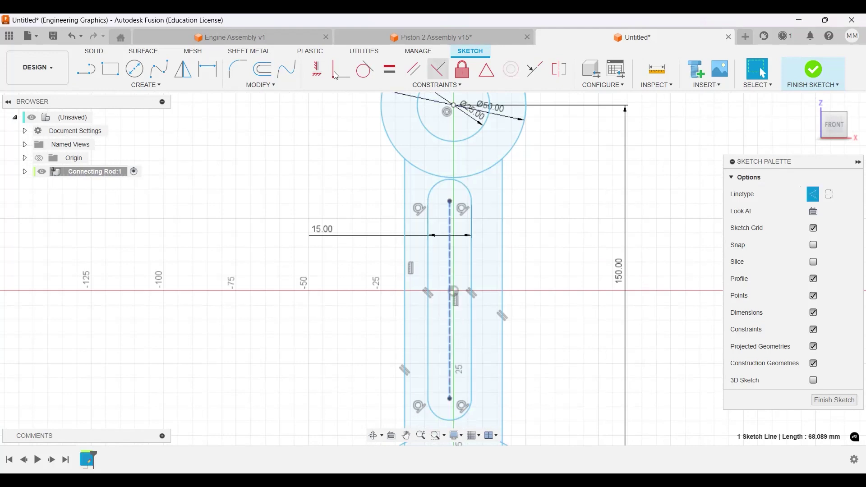
click(454, 291)
- Dimension each of the two outer rod side lines 15 mm from the slot's vertical centre line
key(d)
scroll(400, 275, down, 1)
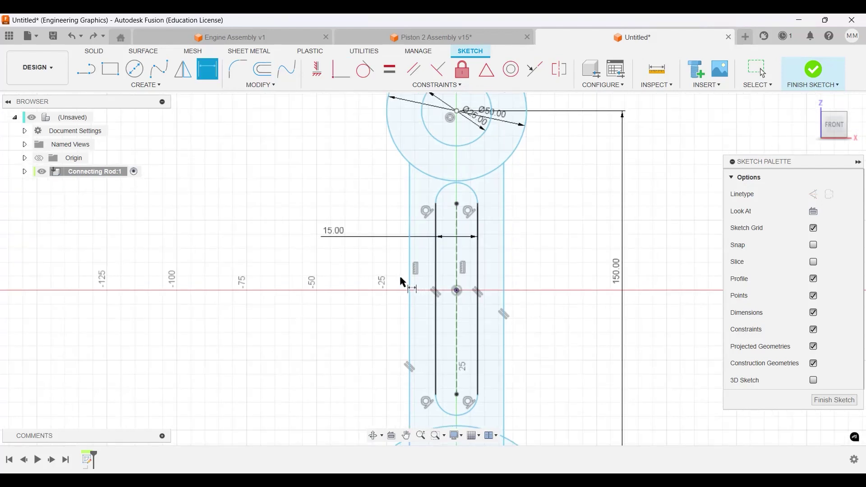
click(457, 285)
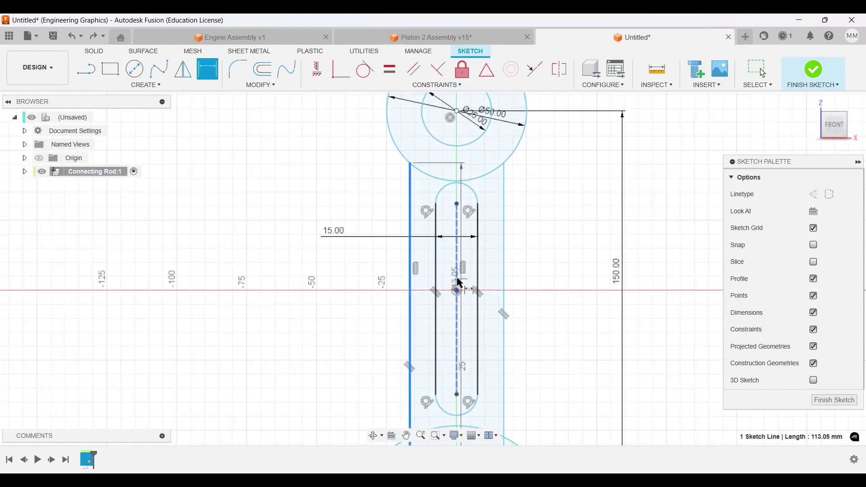
key(Escape)
key(Return)
click(505, 277)
click(536, 251)
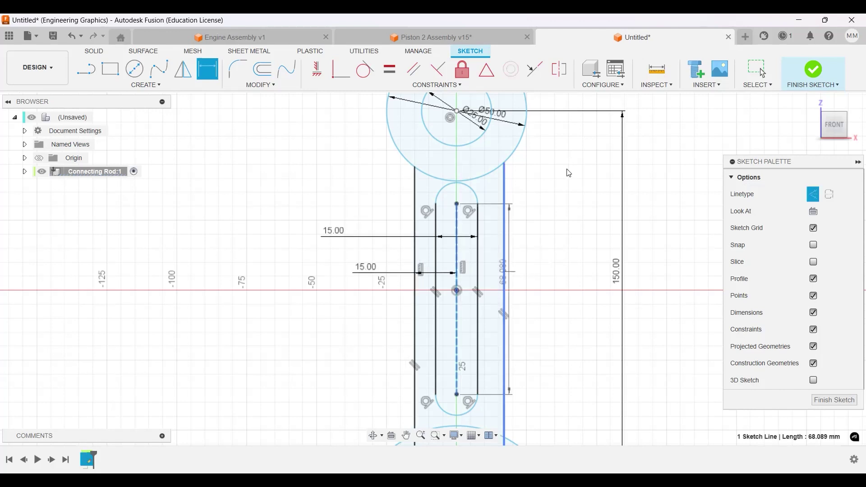
text(15)
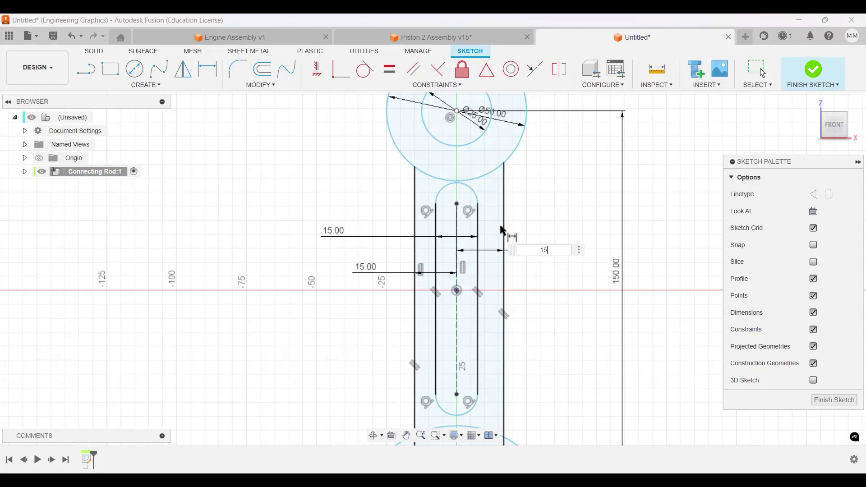
key(Return)
scroll(523, 230, down, 2)
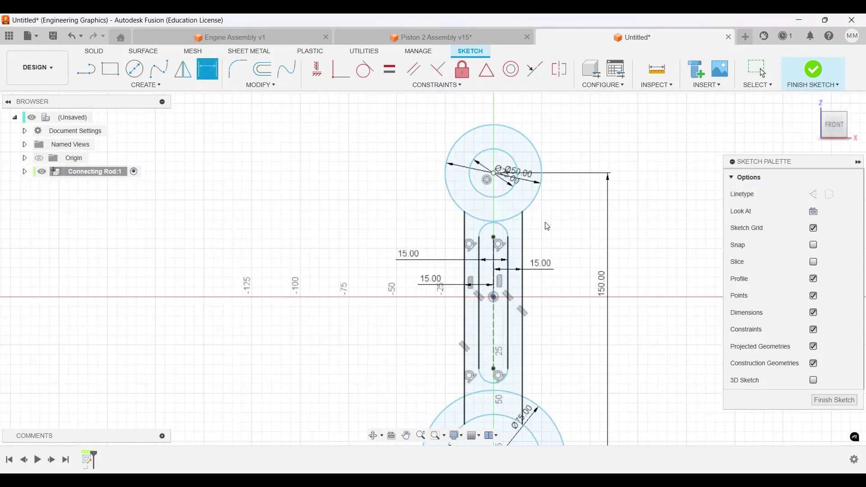
- Dimension the vertical distance between the slot's lower arc centre and the lower circle centre as 45 mm
key(Escape)
click(507, 231)
middle_drag(563, 321, 563, 277)
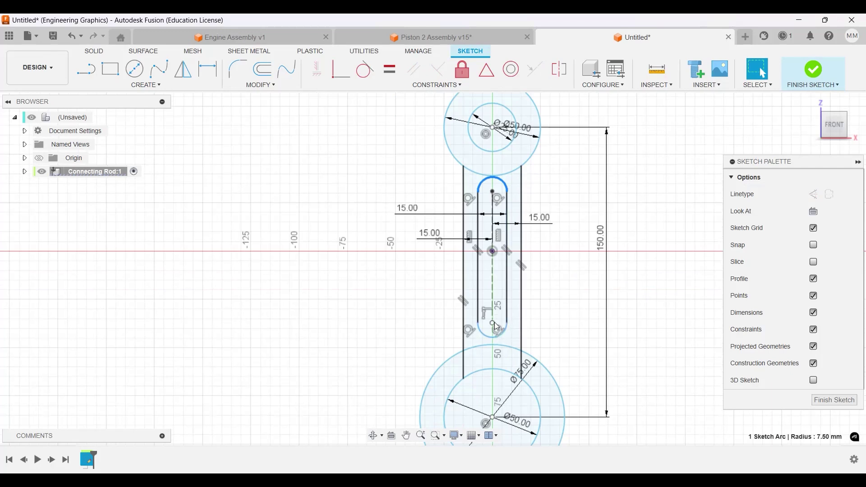
key(d)
click(495, 324)
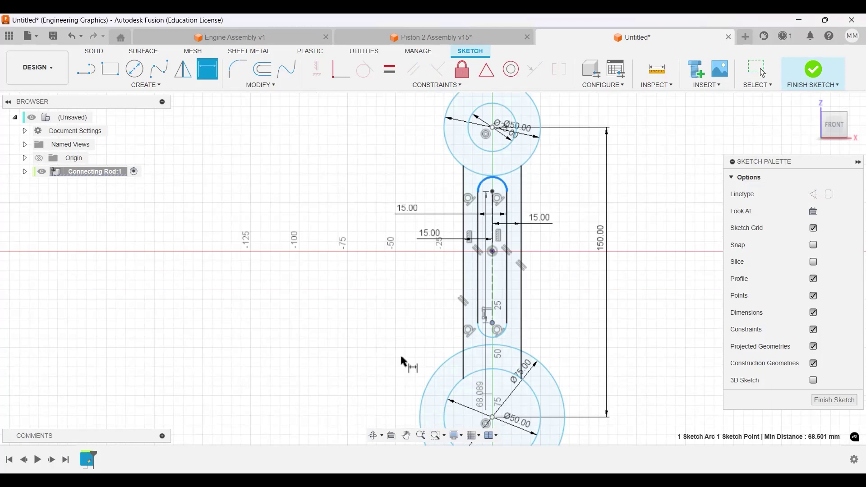
click(399, 358)
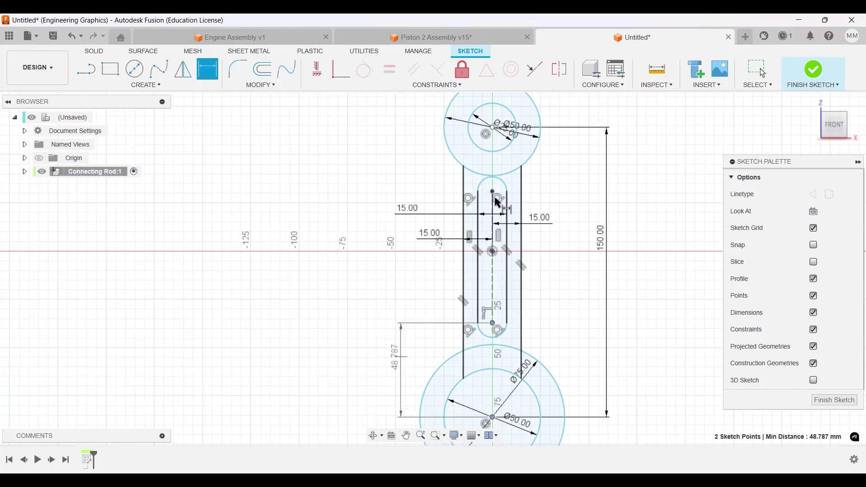
text(45)
key(Return)
- Set the slot's centre-to-centre length to 69 mm and dimension the vertical distance from its upper arc centre to the upper circle centre
click(492, 330)
click(492, 199)
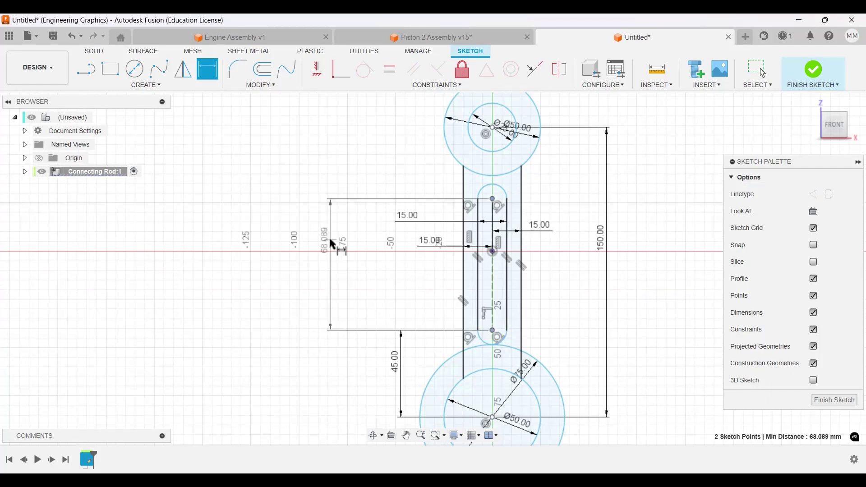
click(332, 244)
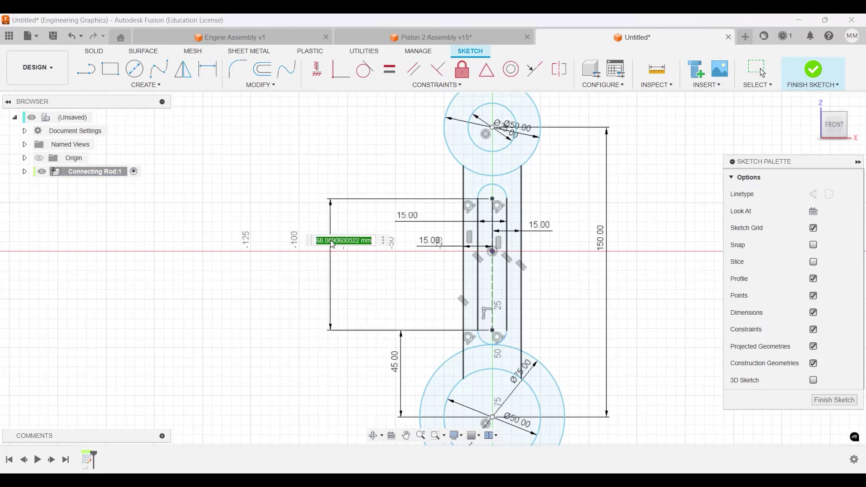
text(69)
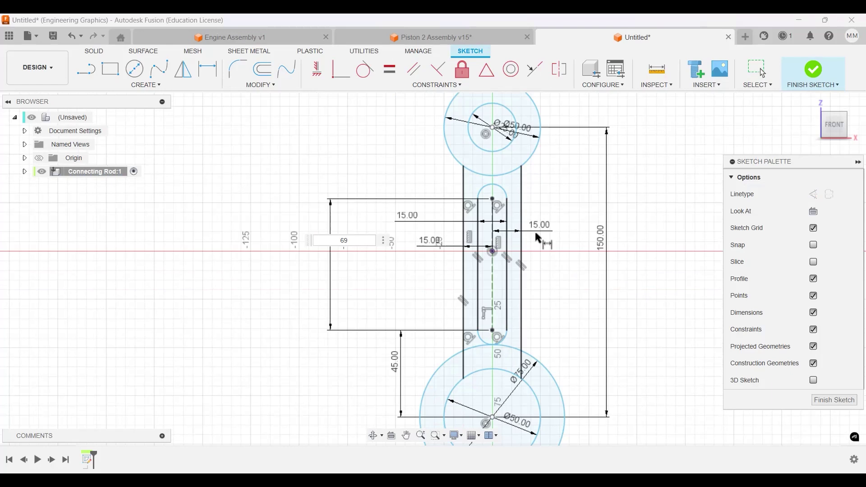
key(Return)
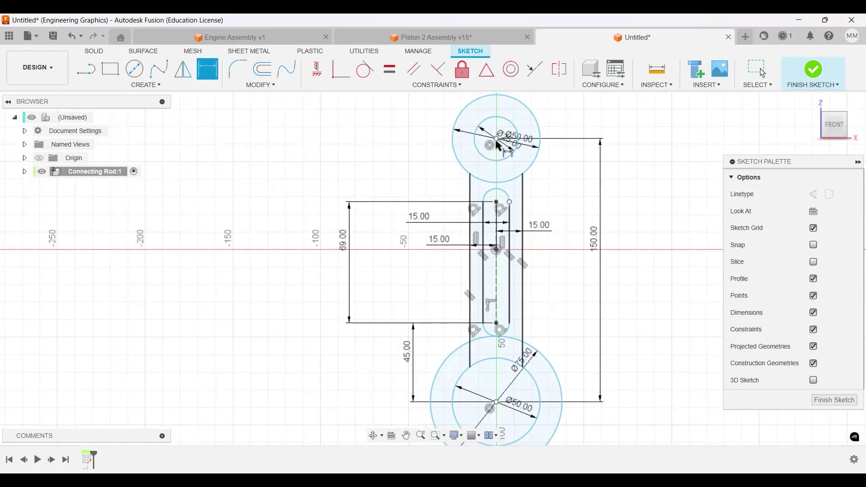
click(398, 158)
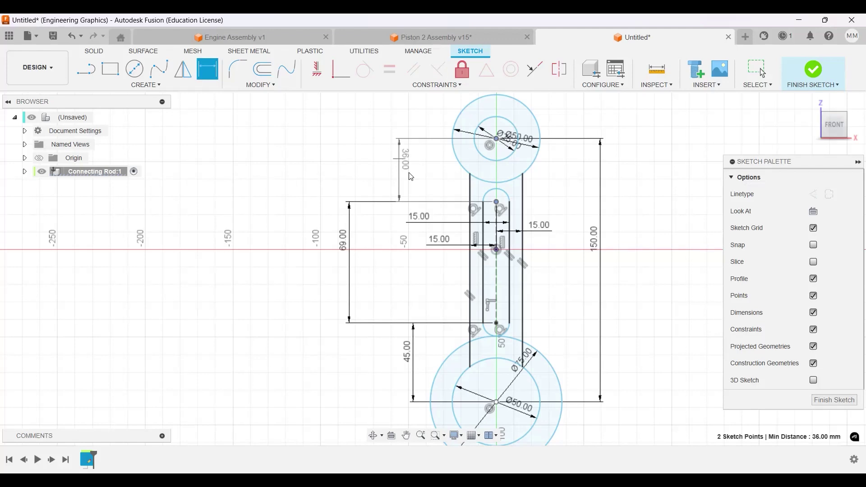
click(412, 177)
key(Return)
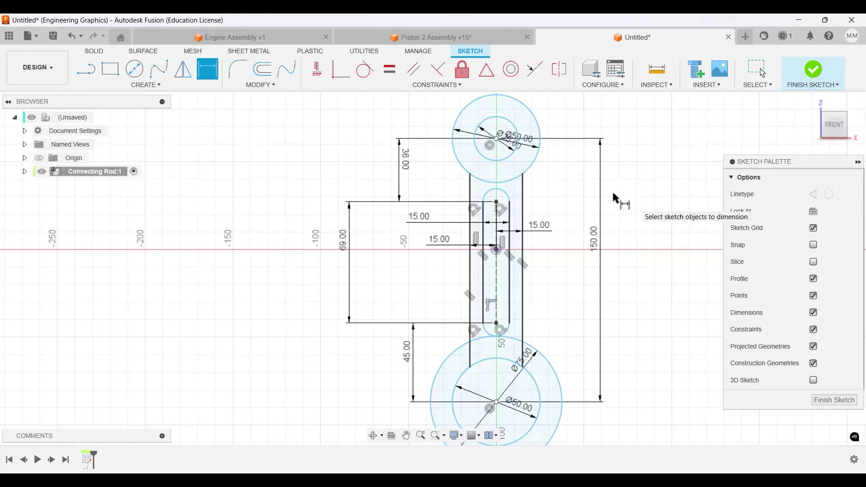
- Draw a horizontal line across the lower 75 mm circle through its centre and finish the sketch
scroll(599, 252, down, 3)
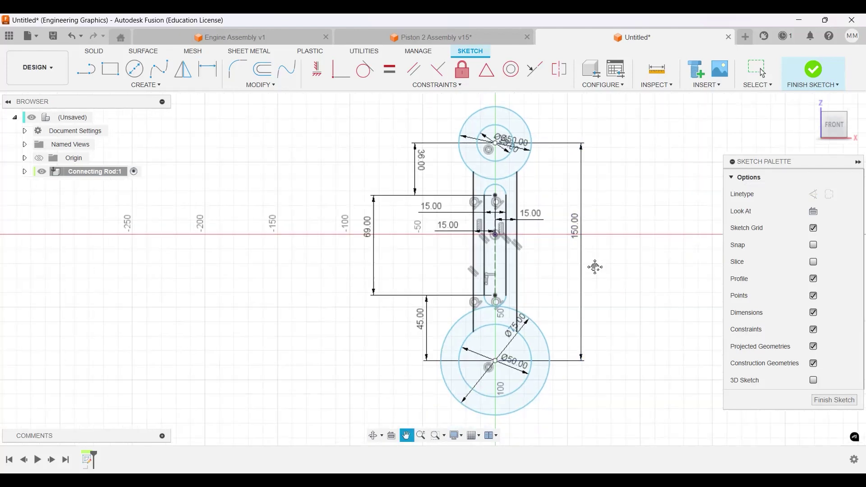
scroll(610, 280, up, 2)
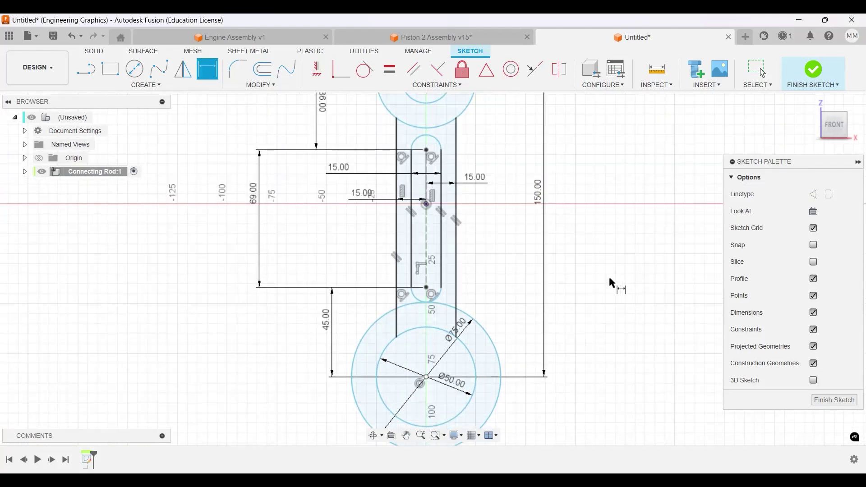
scroll(609, 279, down, 2)
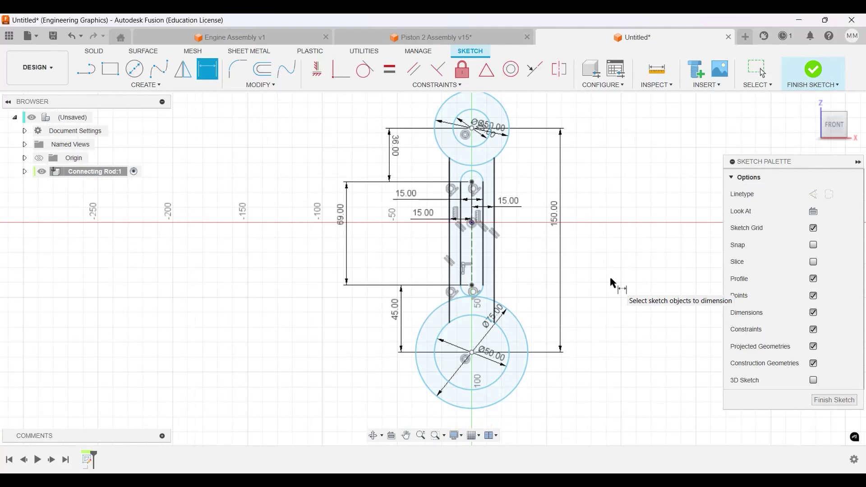
middle_drag(610, 280, 582, 291)
key(d)
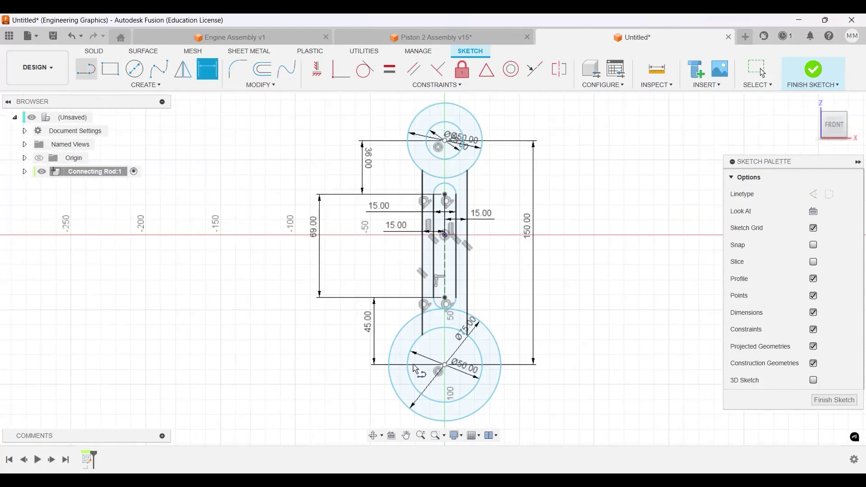
key(l)
scroll(429, 375, up, 3)
click(335, 350)
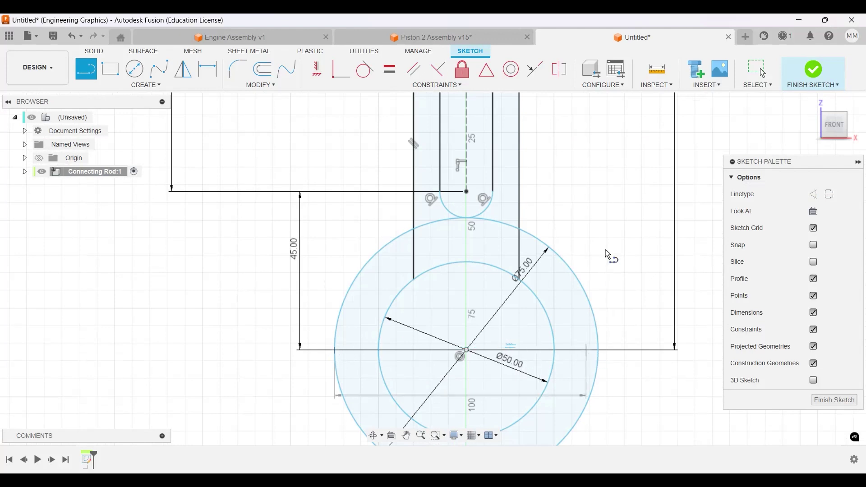
key(Escape)
scroll(532, 293, down, 3)
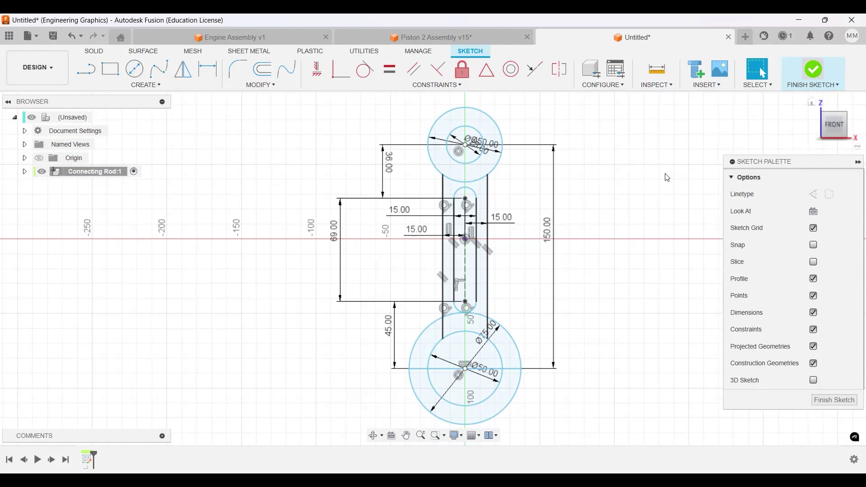
click(814, 72)
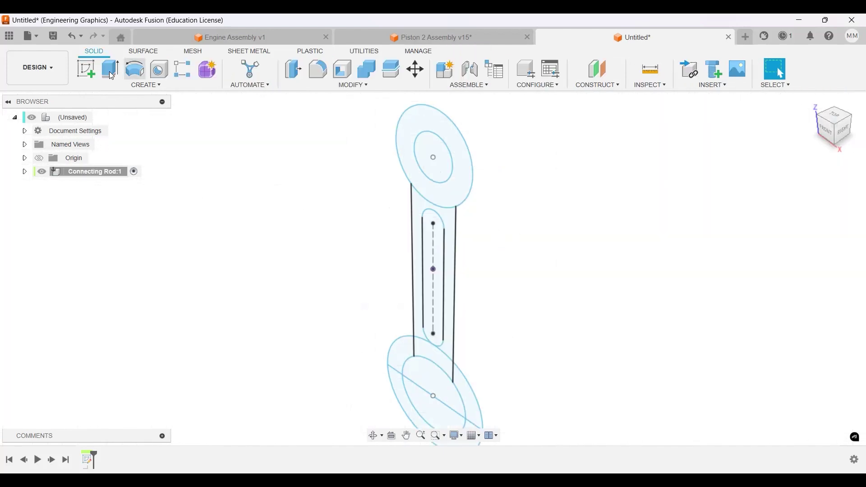
- Extrude the rod shaft, slot area and upper half of the lower ring symmetrically as a new body, with a whole length of 20 mm
key(e)
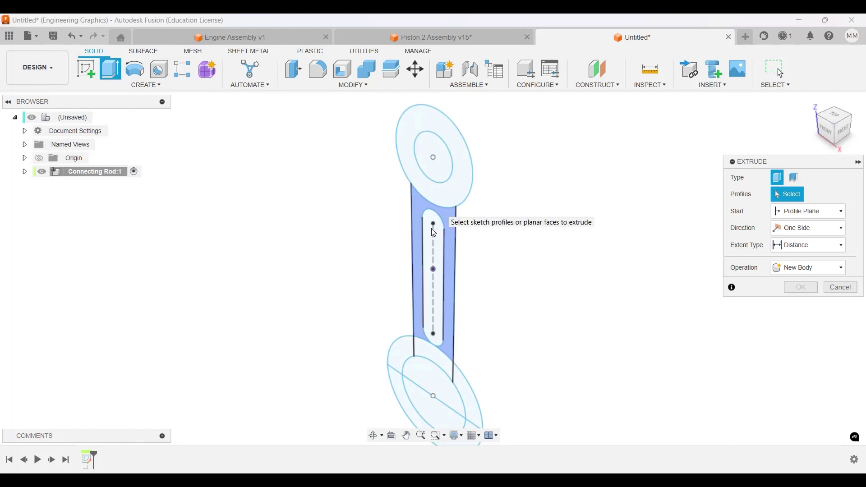
click(431, 323)
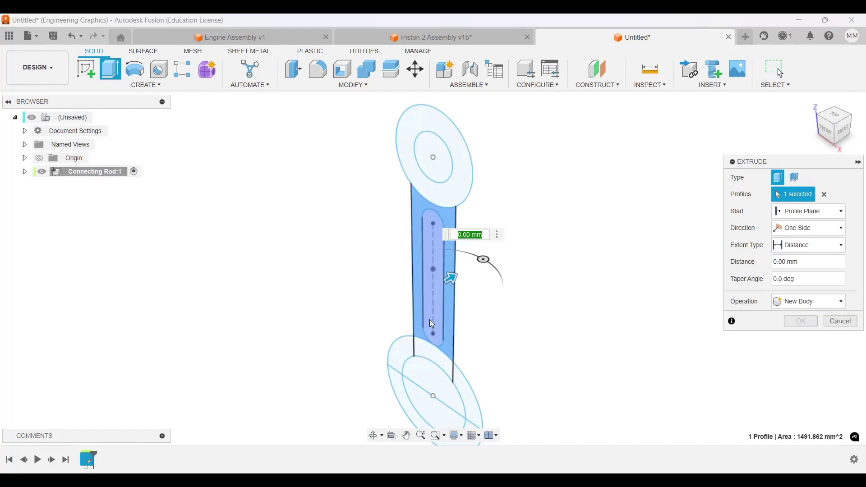
click(410, 358)
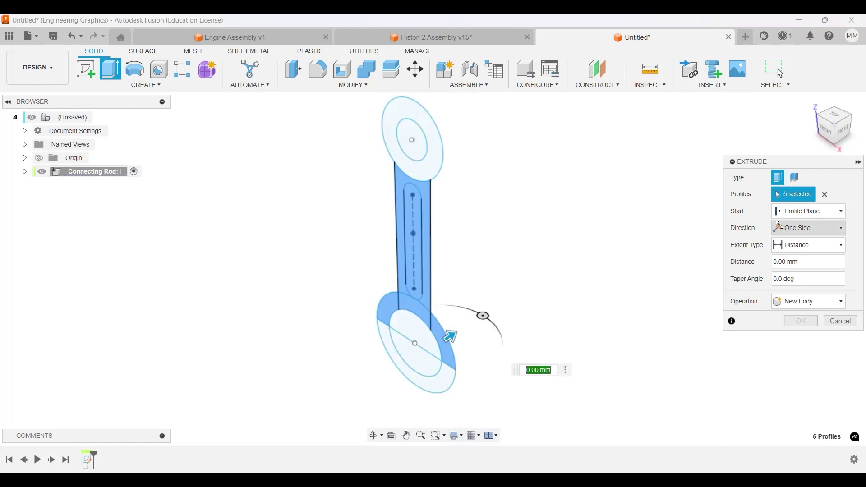
click(779, 226)
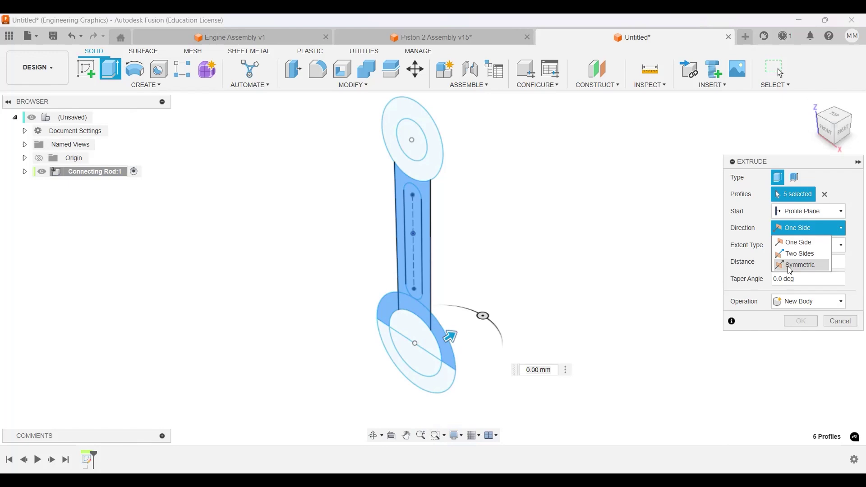
click(791, 266)
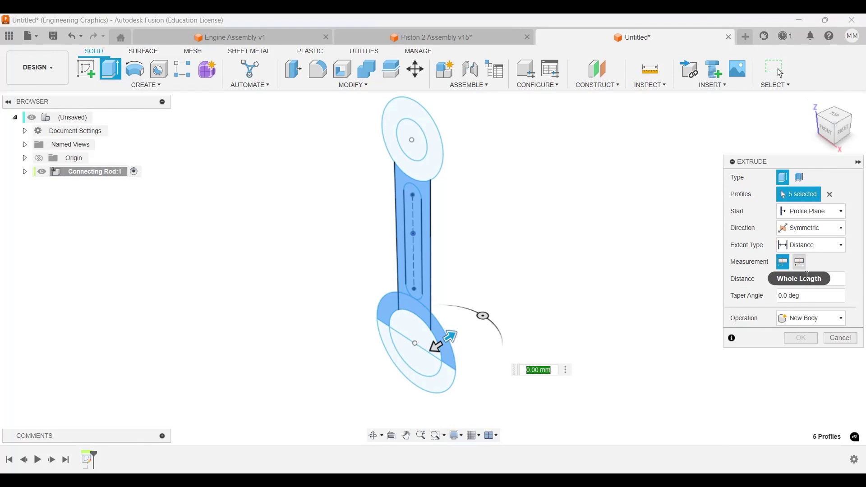
click(800, 262)
text(20)
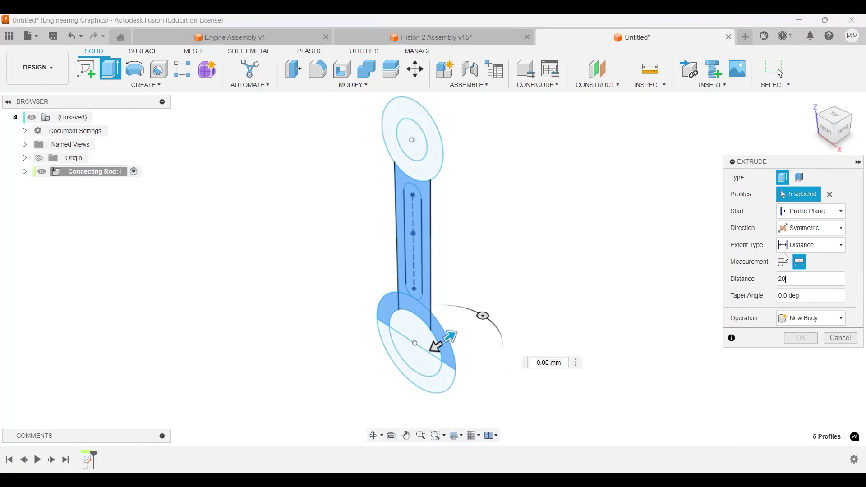
click(814, 343)
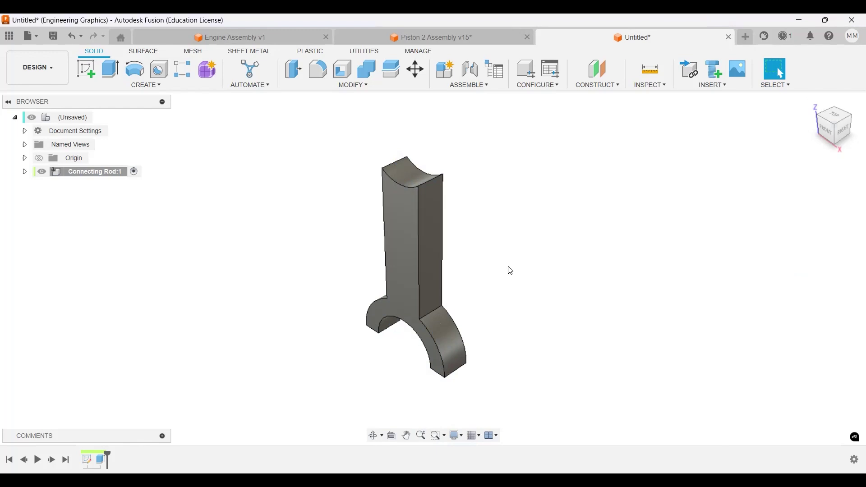
- Show the first sketch and extrude the upper ring profile symmetrically to a 30 mm whole length, joined to the rod
click(25, 172)
click(36, 213)
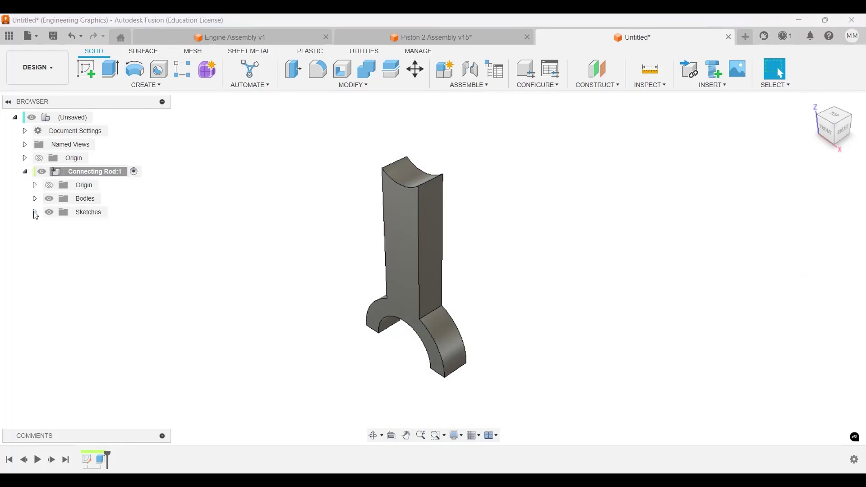
click(59, 227)
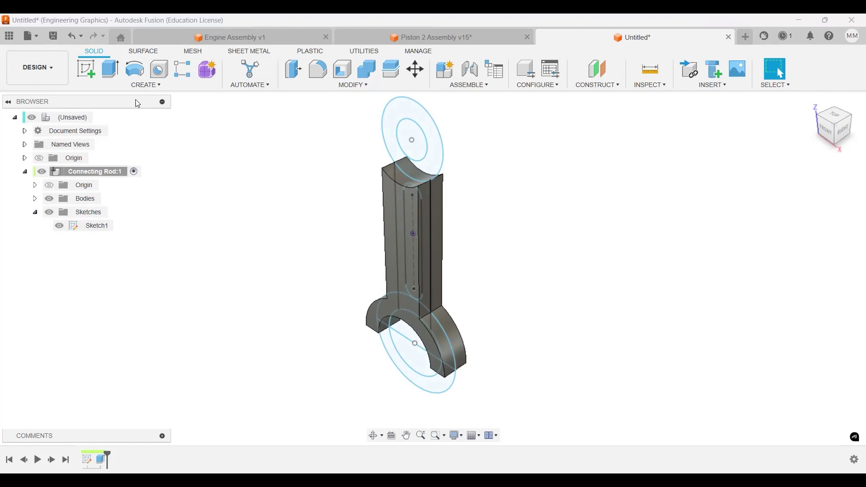
click(114, 74)
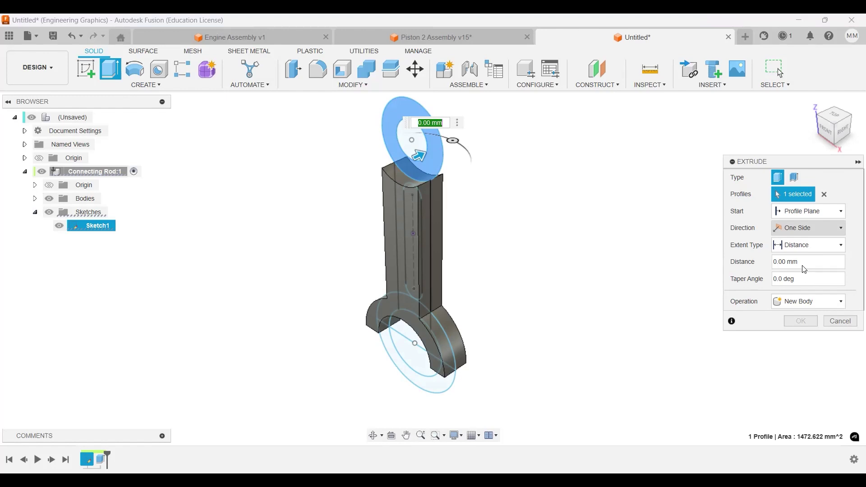
click(807, 269)
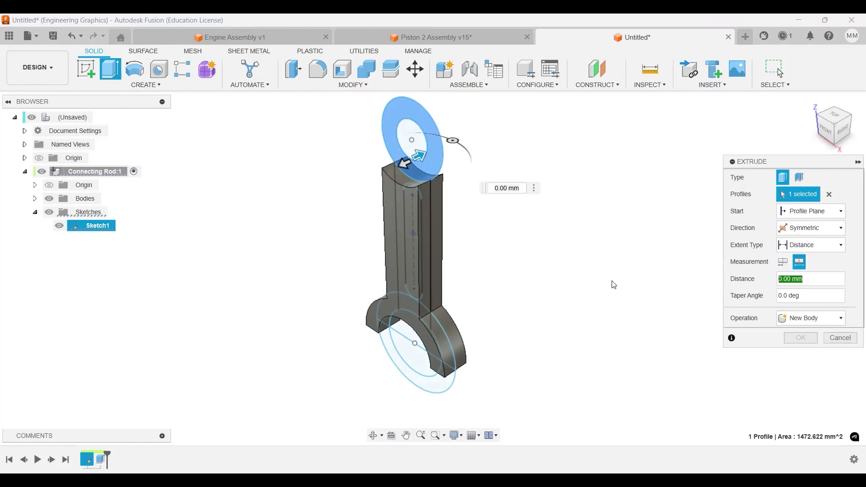
text(30)
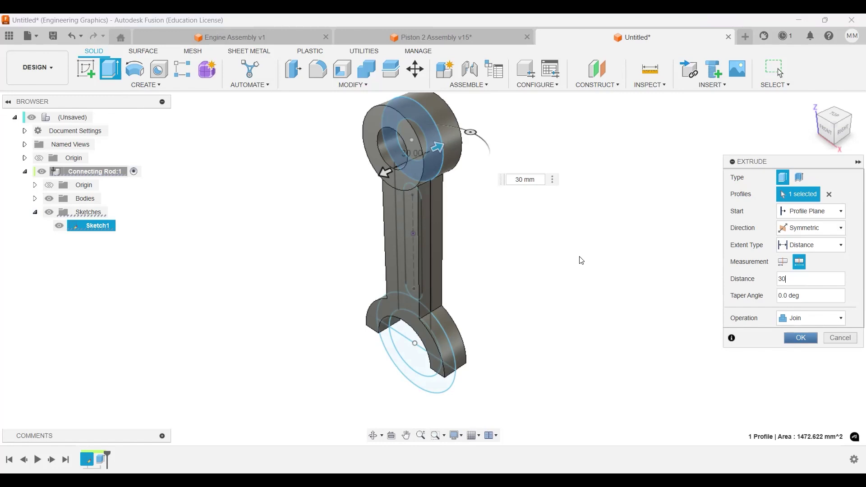
key(Return)
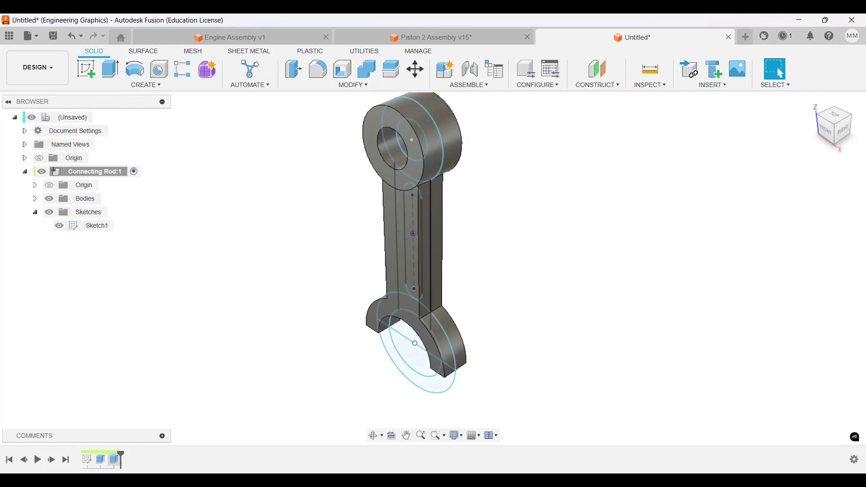
- Edit the shaft's extrusion to remove the slot profile from its selection, leaving an open slot
right_click(100, 460)
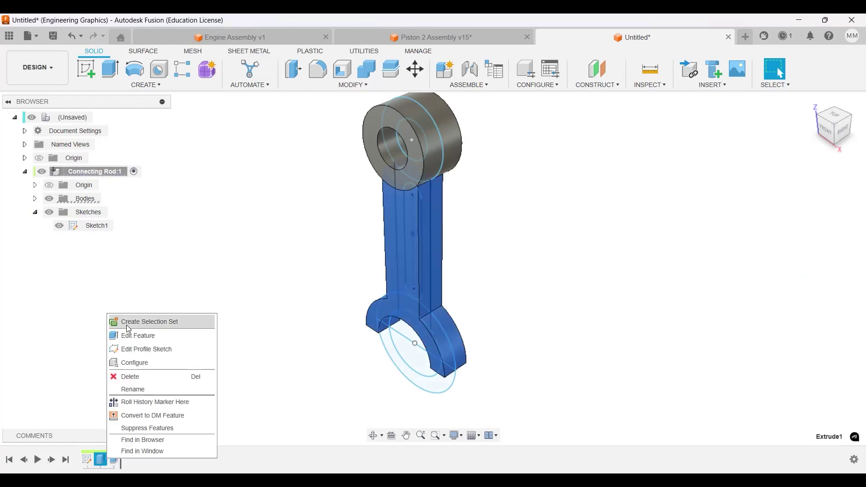
click(130, 335)
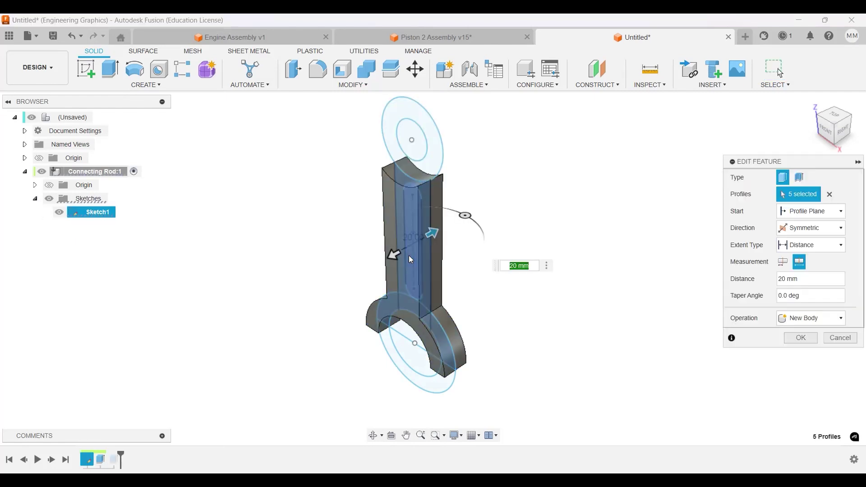
click(412, 260)
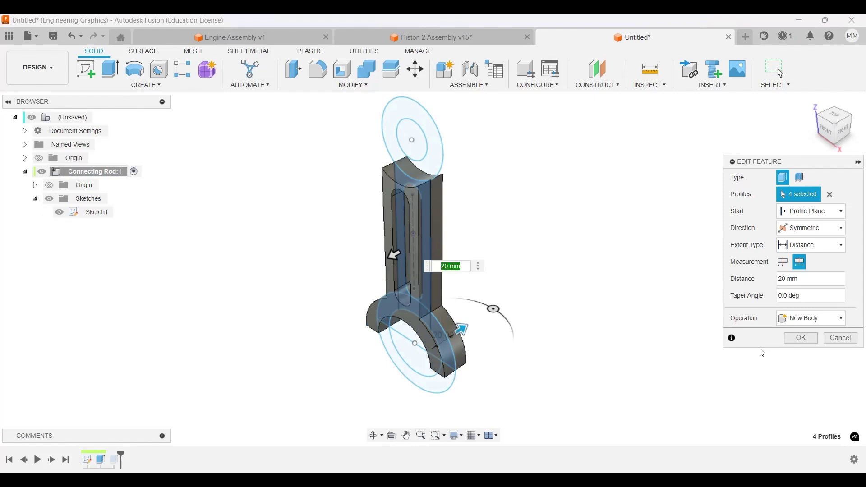
click(801, 338)
- Extrude the slot profile symmetrically by whole length as a thin web recessed within the rod shaft
shift+middle_drag(554, 271, 445, 238)
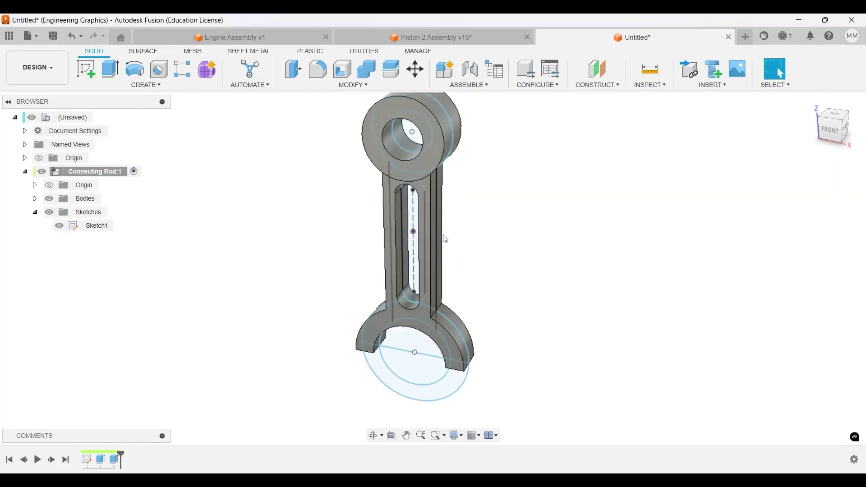
click(106, 79)
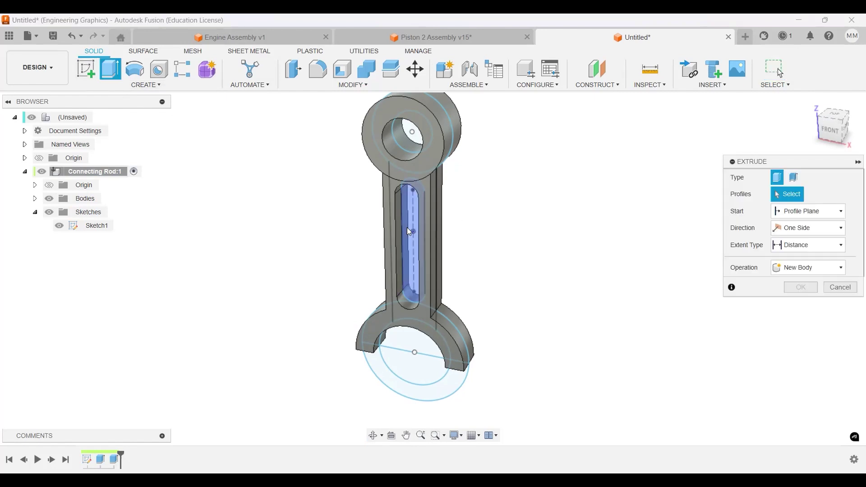
click(409, 232)
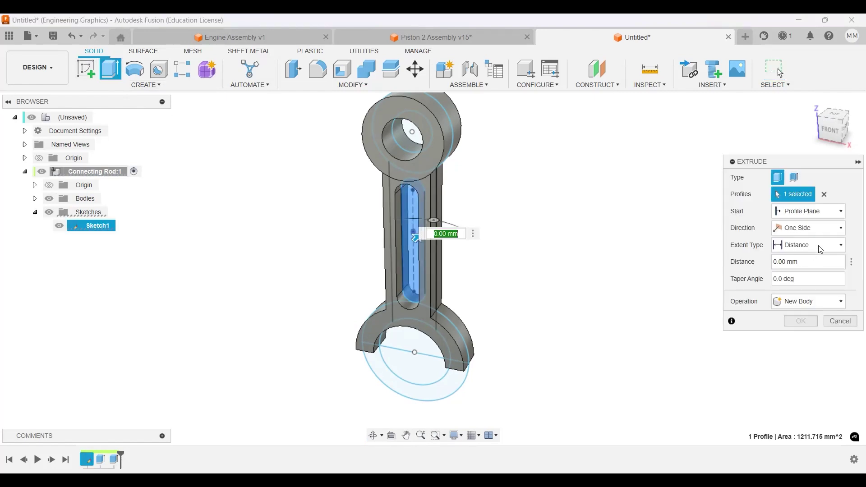
click(818, 225)
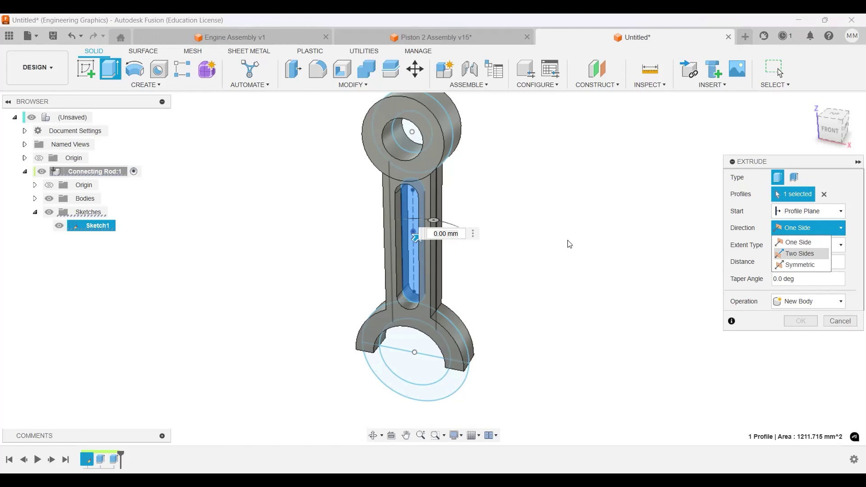
key(Down)
key(Return)
text(100)
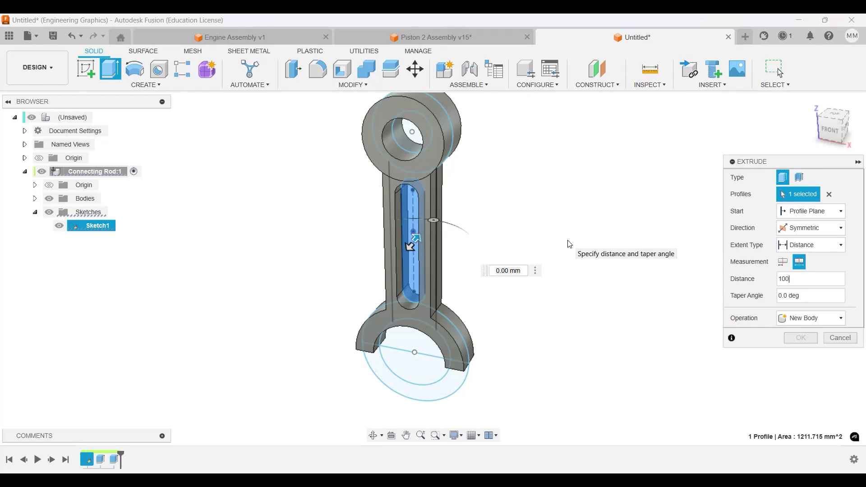
key(Return)
shift+middle_drag(472, 257, 478, 286)
key(Escape)
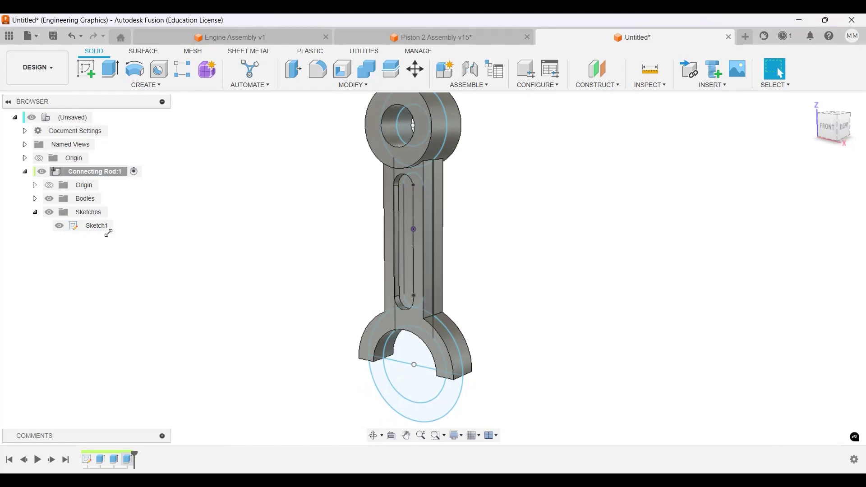
- Hide the first sketch and start a new sketch on the flat end face of the lower half-ring
click(59, 226)
mouse_move(533, 240)
shift+middle_down()
mouse_move(573, 226)
mouse_move(548, 236)
mouse_move(549, 250)
shift+middle_up()
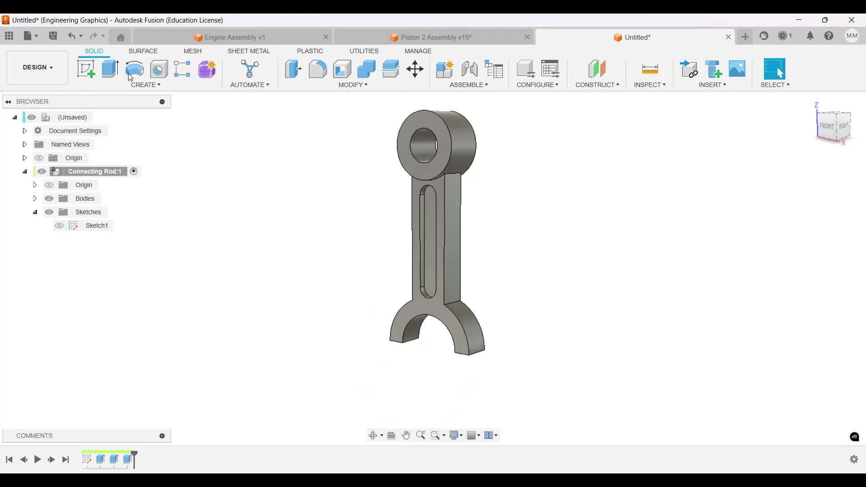
click(80, 75)
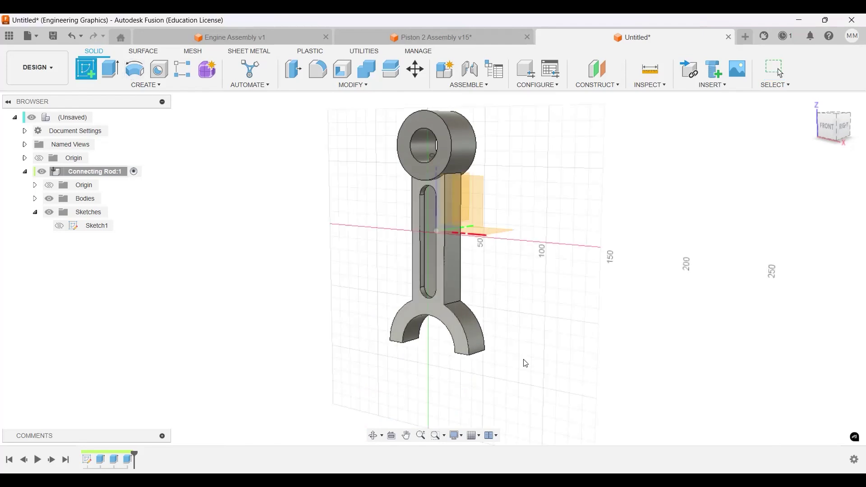
click(528, 282)
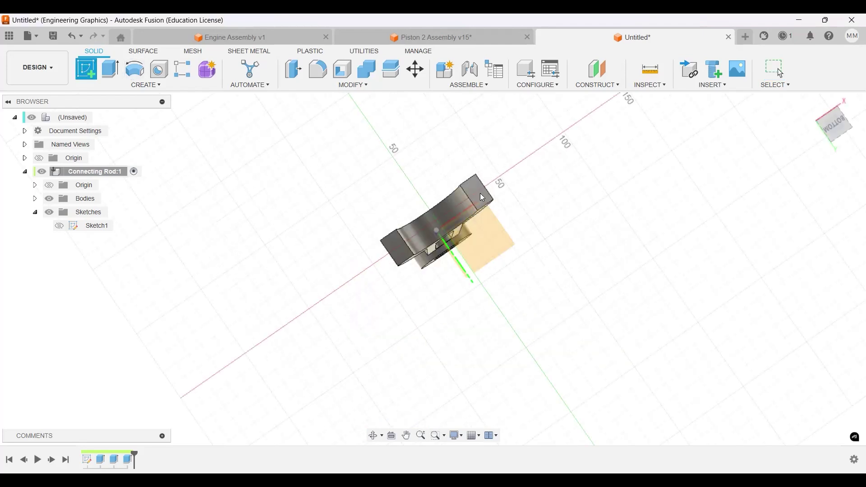
click(492, 198)
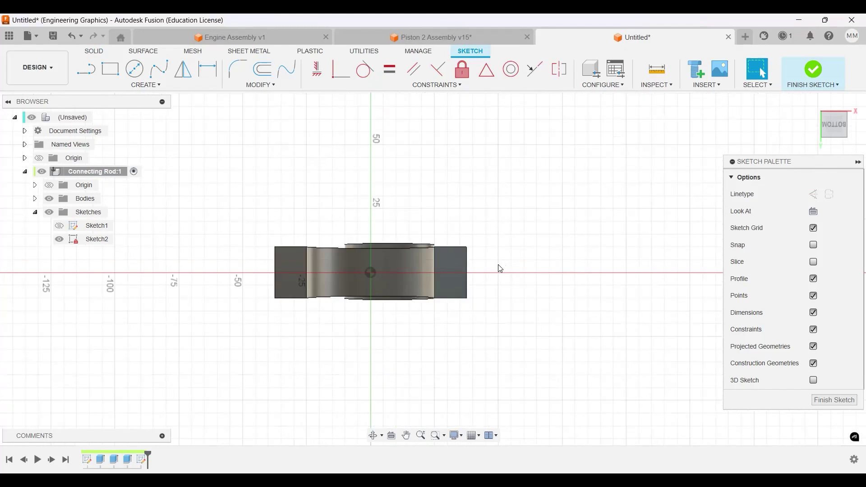
- Draw a 25 mm diameter circle centred on the midpoint of the end face's outer edge
scroll(500, 268, up, 5)
click(135, 70)
click(291, 279)
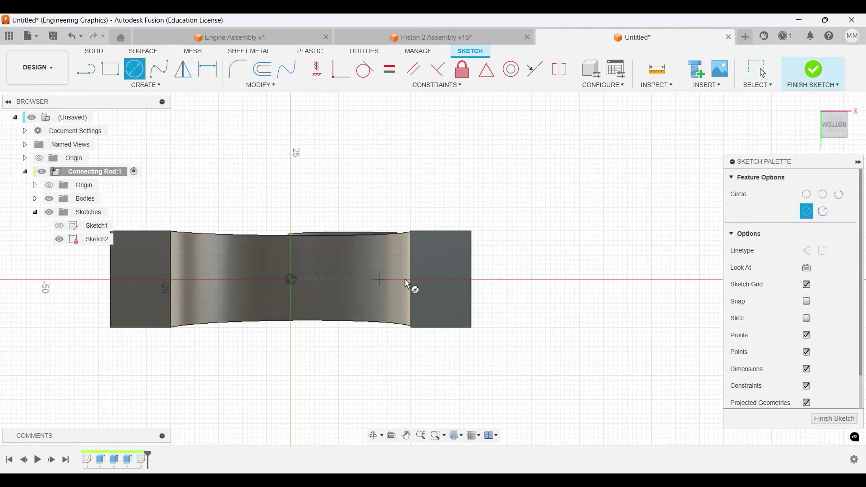
click(472, 279)
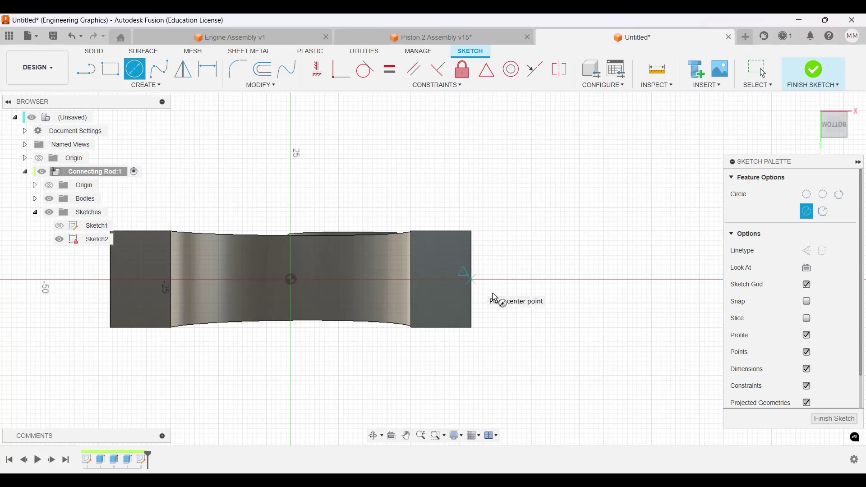
click(472, 280)
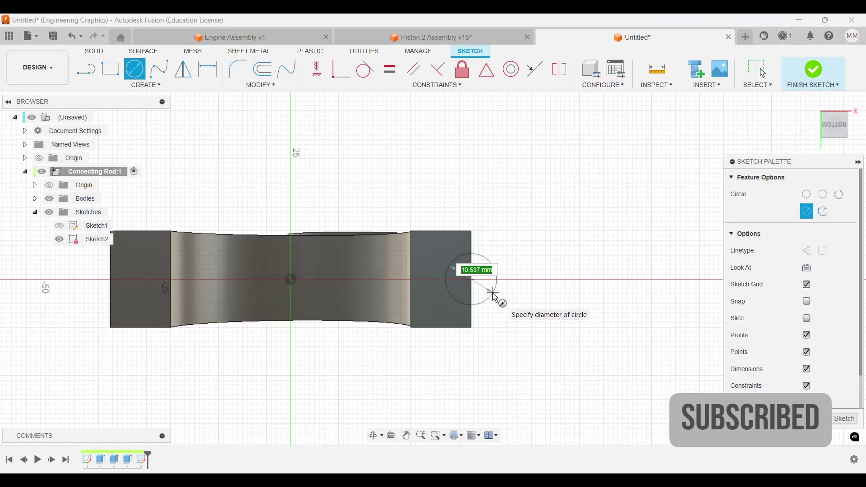
text(2)
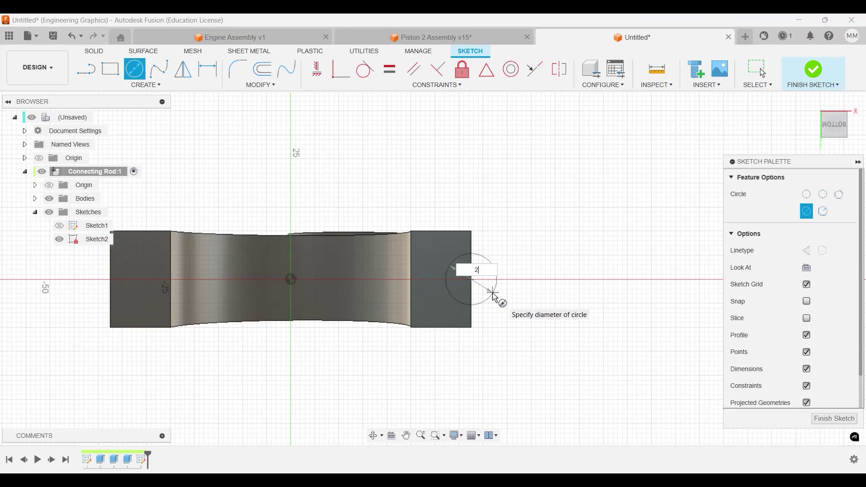
text(5)
key(Return)
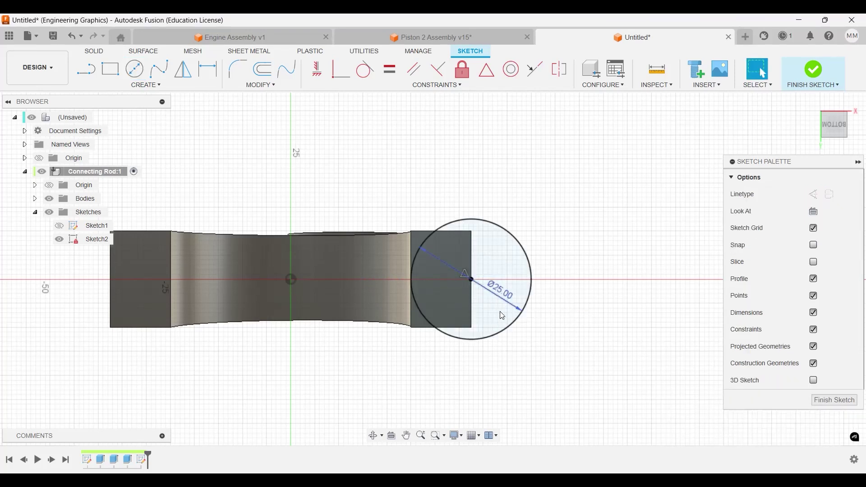
- Set the circle's diameter to 16 mm
double_click(510, 295)
text(16)
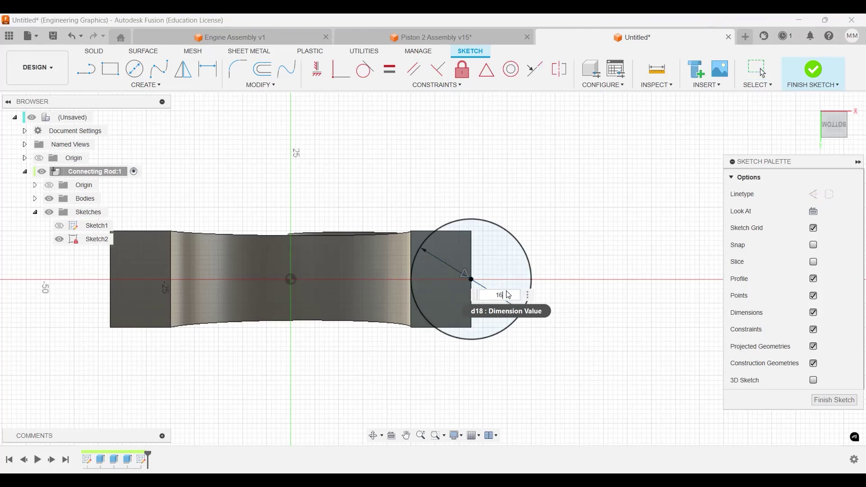
key(Return)
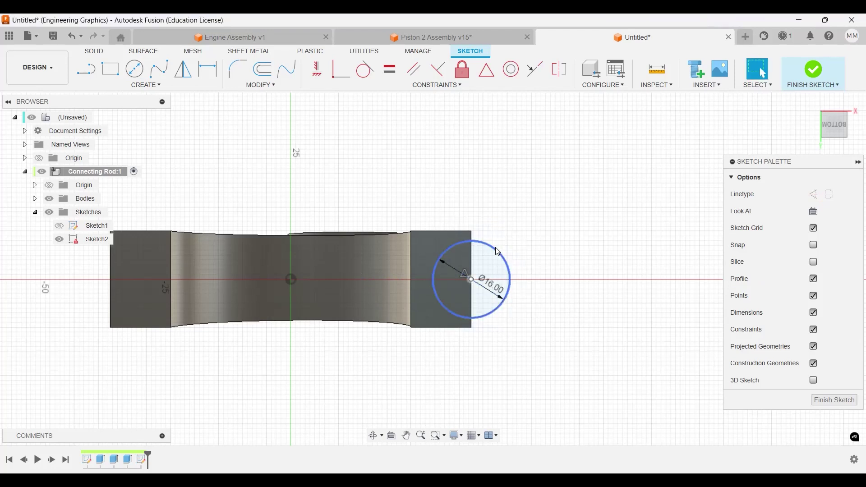
- Draw two horizontal lines from the circle's upper and lower tangent points to the face's inner edge, and finish the sketch
scroll(527, 240, up, 3)
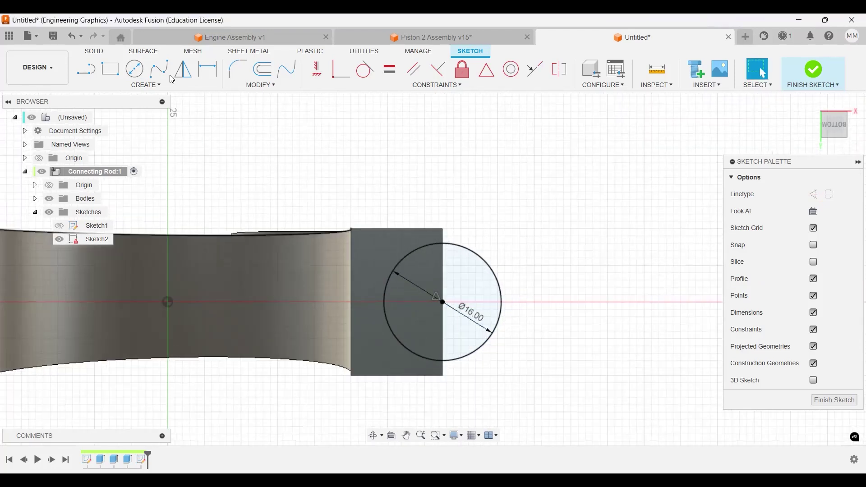
click(87, 67)
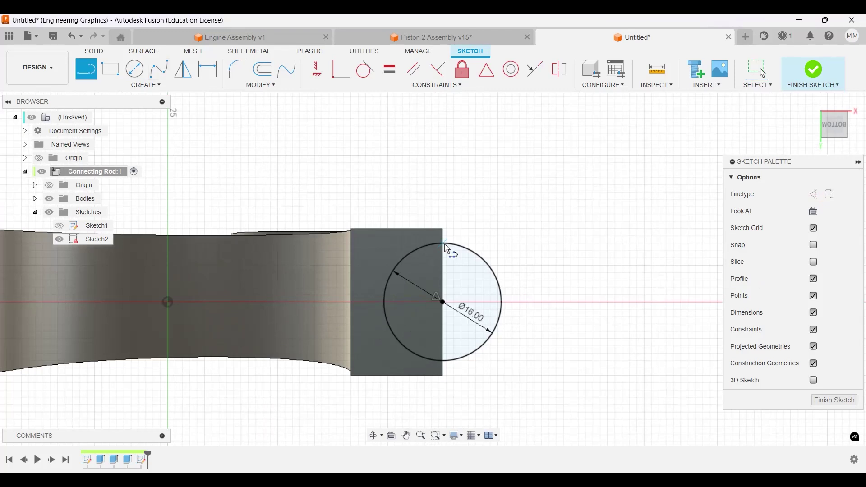
drag(443, 243, 399, 245)
key(Escape)
drag(442, 362, 348, 356)
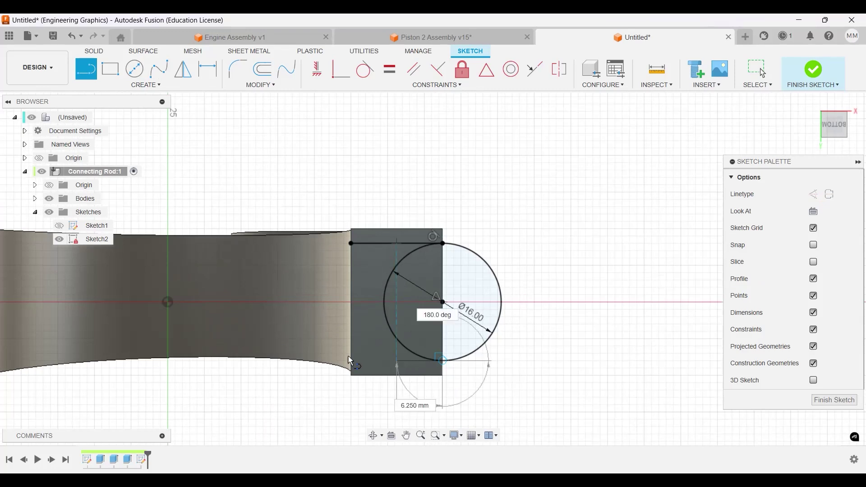
click(348, 356)
scroll(490, 252, up, 2)
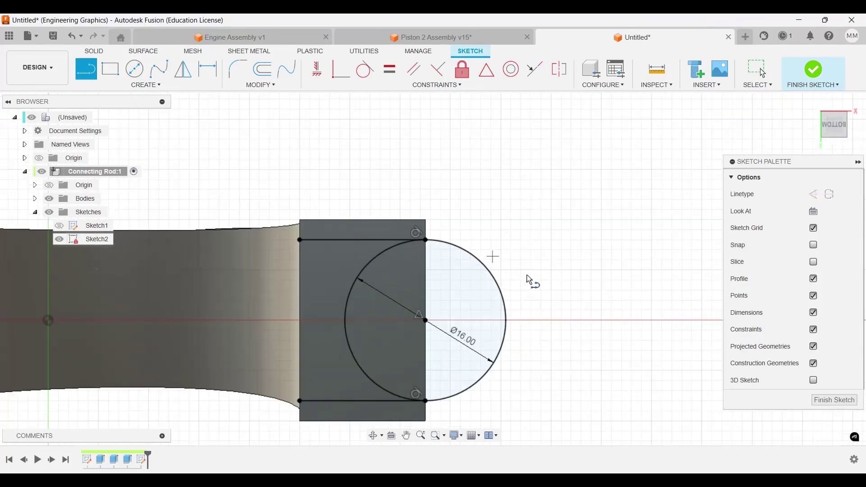
scroll(527, 275, down, 2)
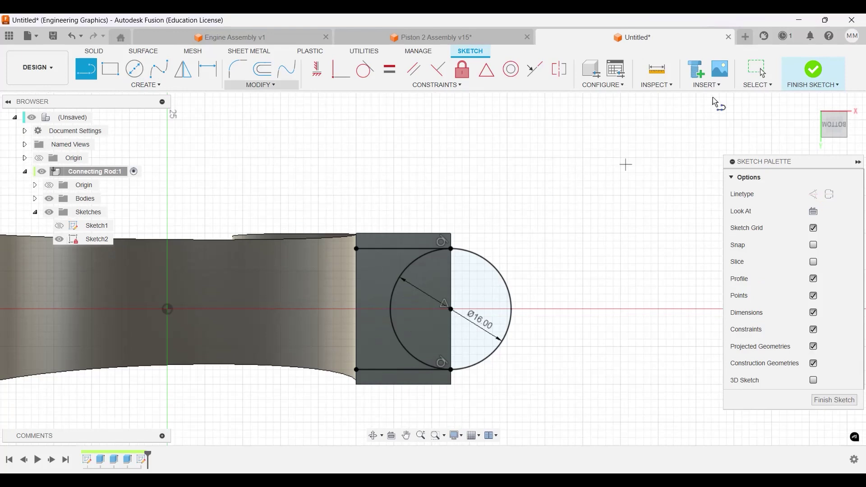
click(815, 73)
- Try to cut the circle and the area between the two lines into the half-ring's end with a -25 mm extrusion
shift+middle_drag(522, 166, 525, 201)
scroll(519, 216, up, 3)
scroll(504, 258, up, 2)
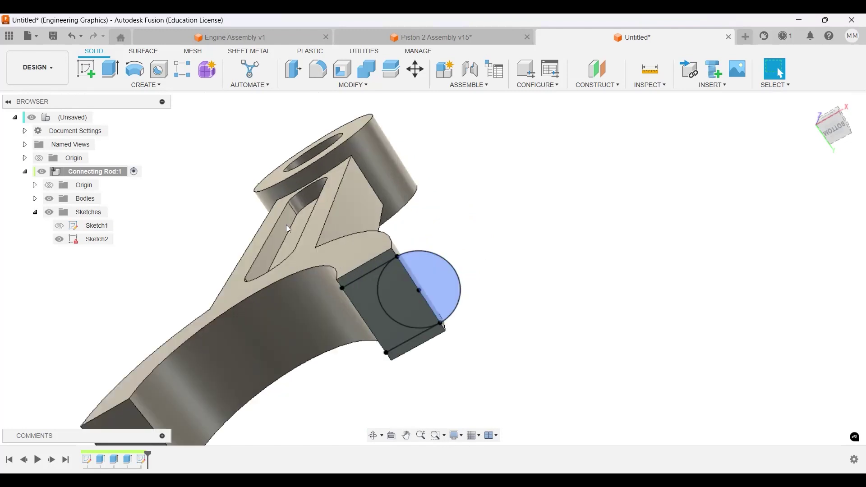
click(111, 70)
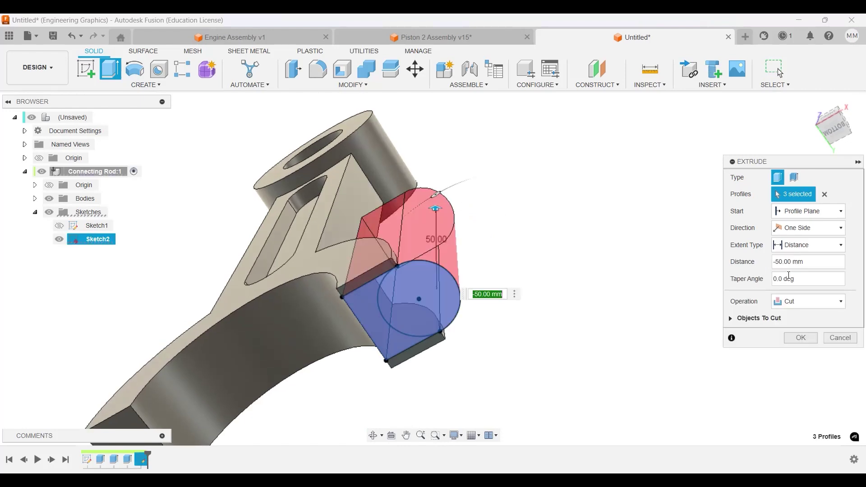
click(776, 263)
text(-25)
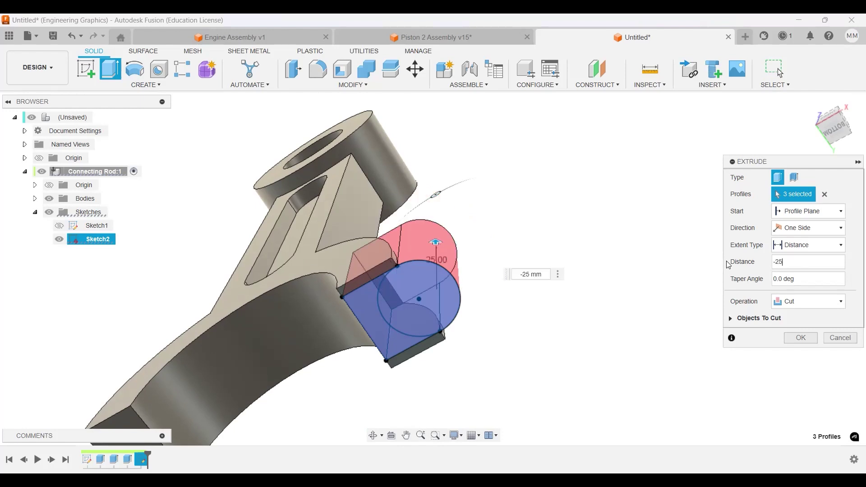
key(Return)
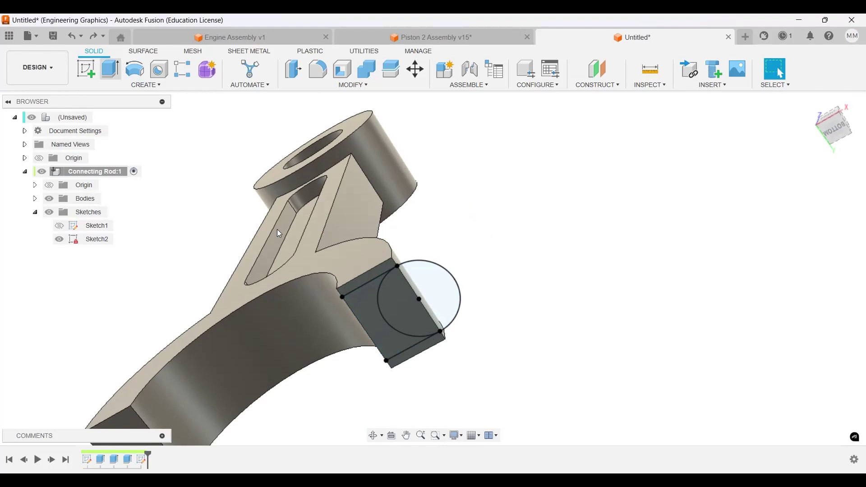
- Extrude the circle and the area between the two lines -25 mm, joined to the half-ring's end as a bolt boss
click(418, 287)
key(e)
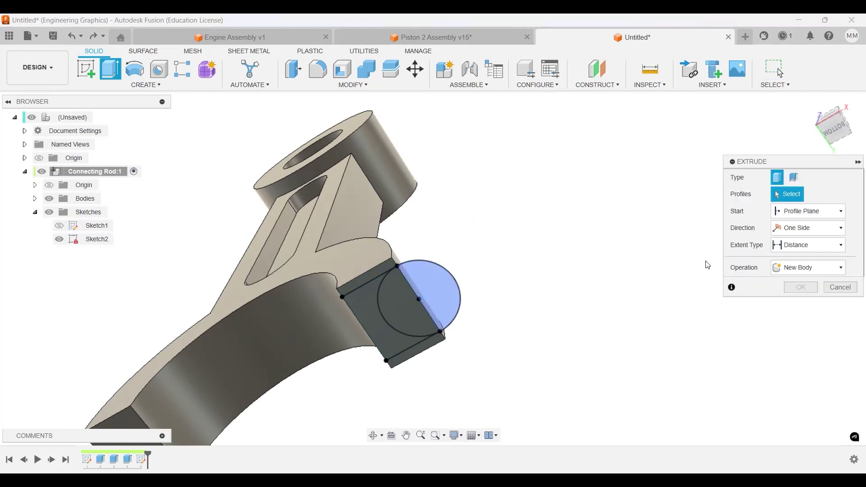
text(-25)
click(813, 306)
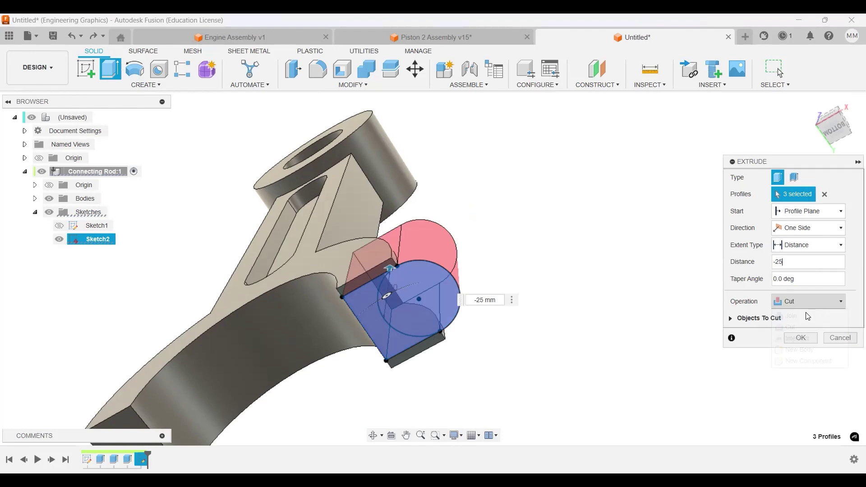
click(799, 317)
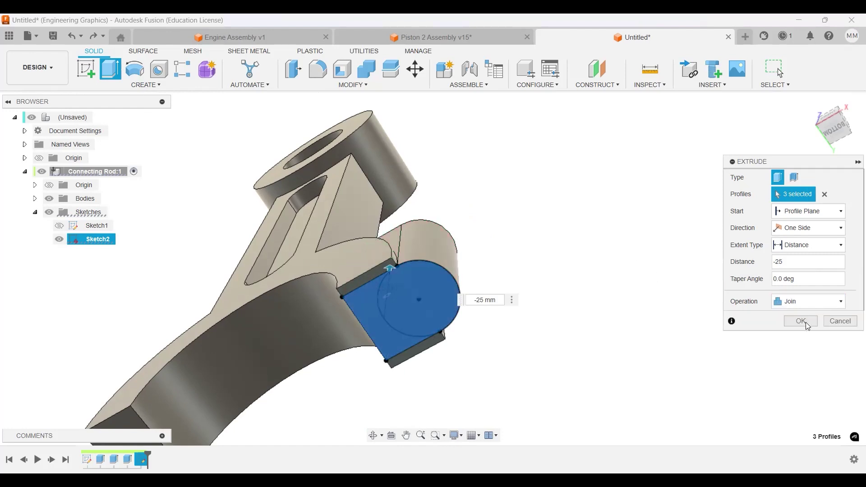
click(805, 322)
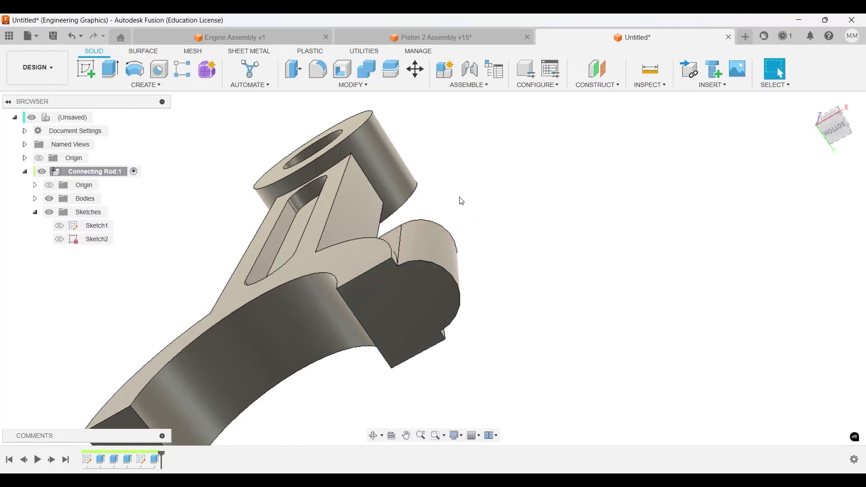
- Sketch a 10 mm diameter circle on the boss's bottom face, centred on the midpoint of the half-ring's outer end edge
shift+middle_drag(463, 201, 495, 284)
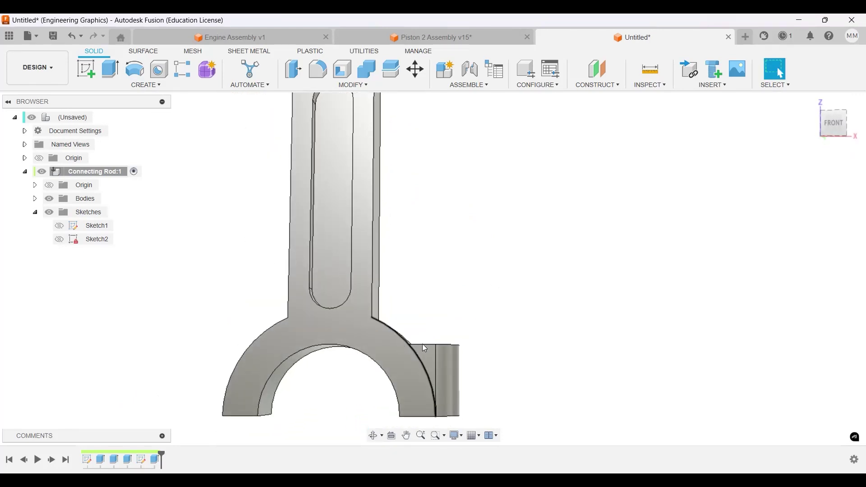
scroll(517, 316, down, 3)
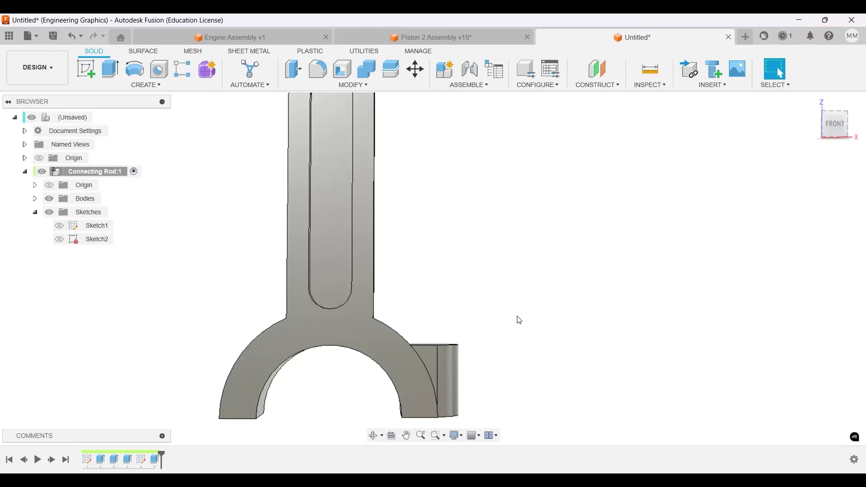
scroll(493, 313, up, 2)
shift+middle_drag(493, 313, 467, 347)
scroll(487, 329, up, 1)
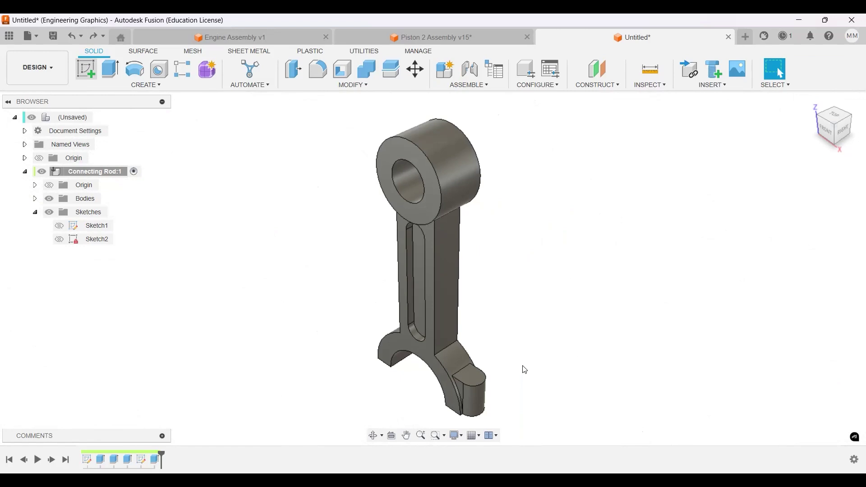
shift+middle_drag(522, 271, 500, 295)
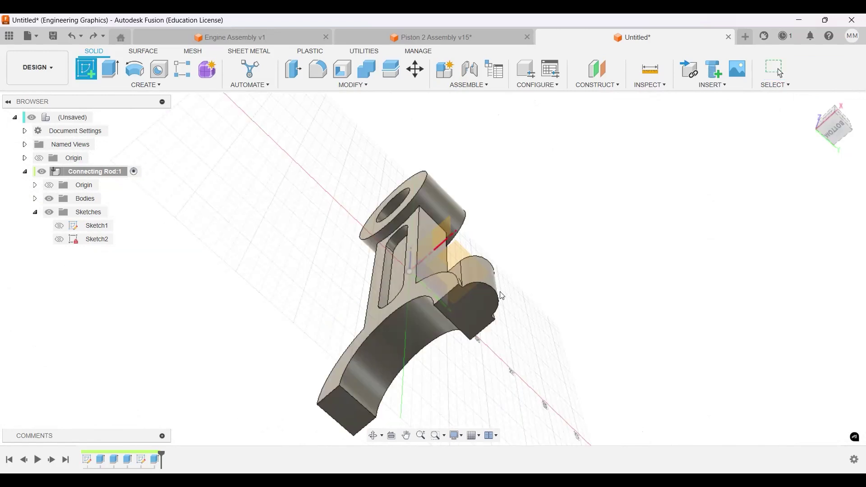
click(473, 304)
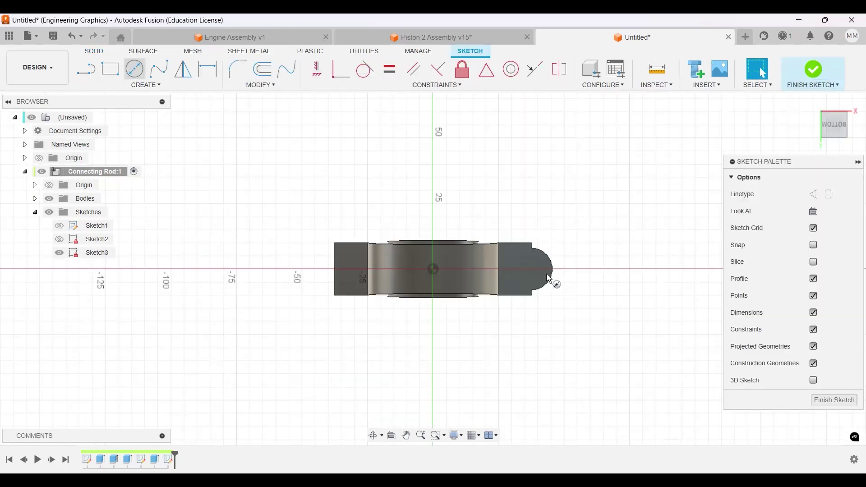
scroll(515, 267, up, 4)
click(511, 264)
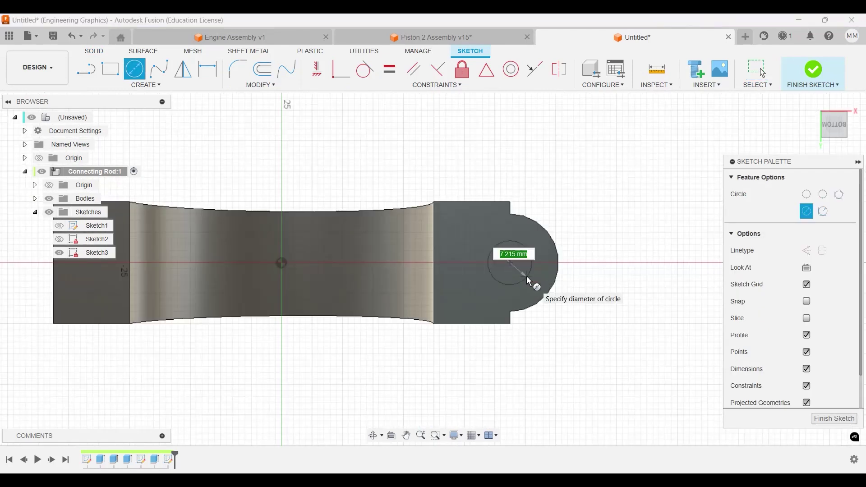
text(10)
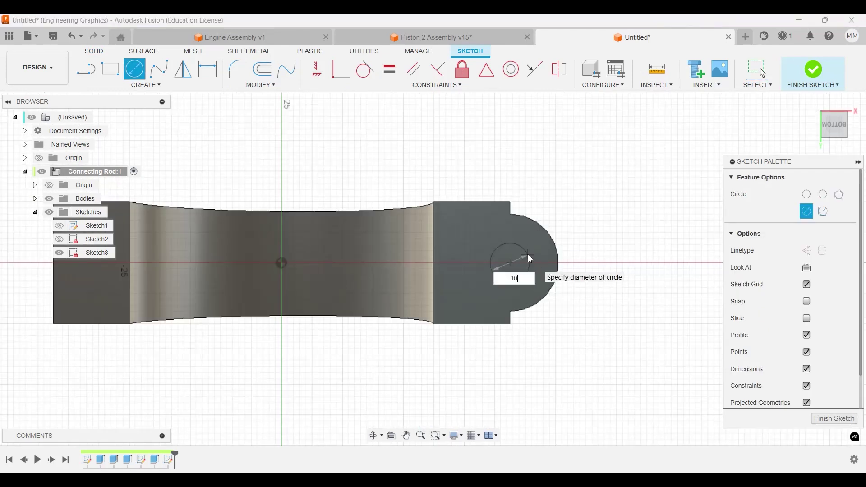
key(Return)
key(Escape)
click(815, 71)
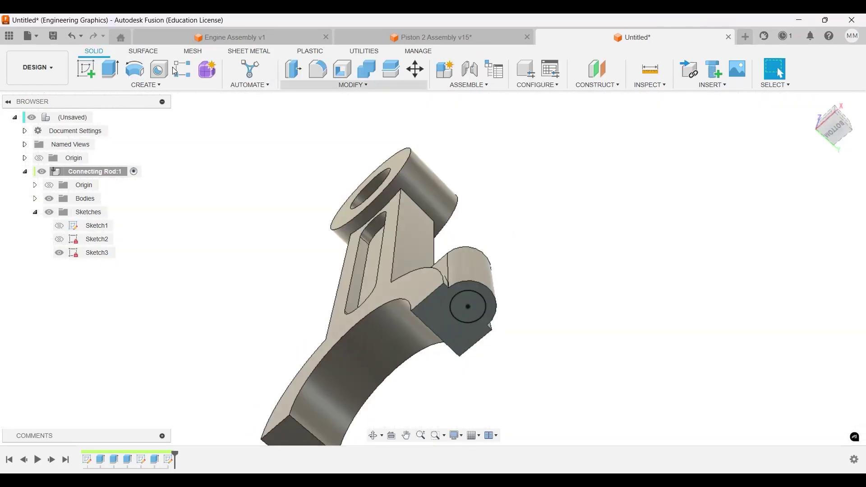
- Set up a tapped hole at the circle's centre with ISO Metric profile, size 12.0 mm and designation M12x1.75
click(162, 71)
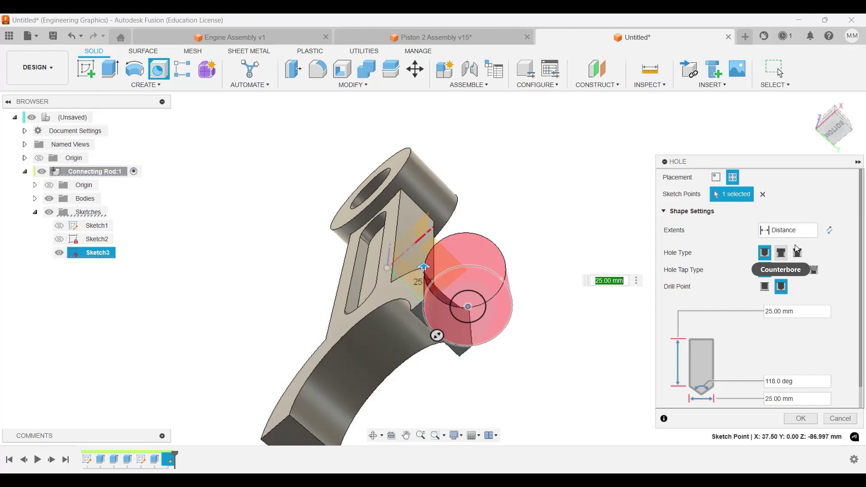
click(797, 270)
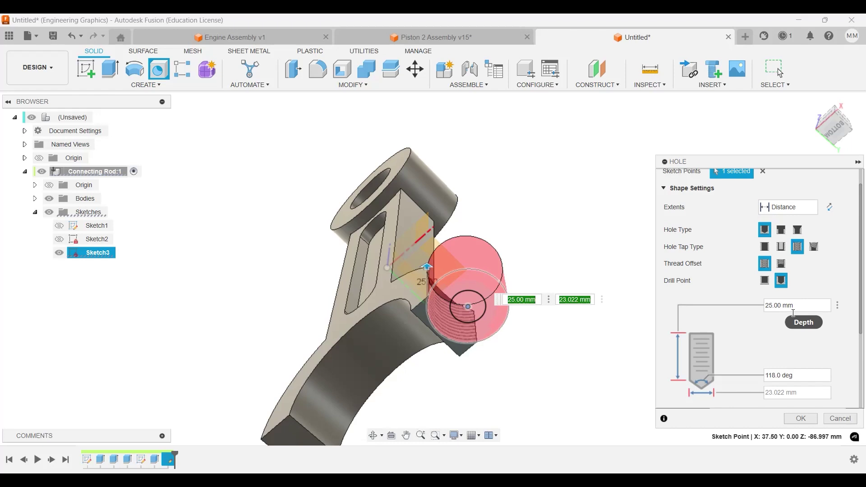
scroll(795, 361, down, 3)
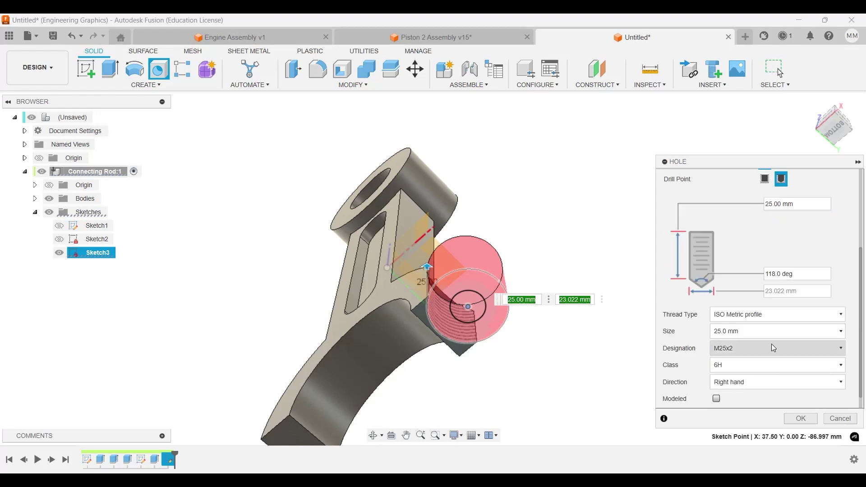
click(772, 344)
click(761, 331)
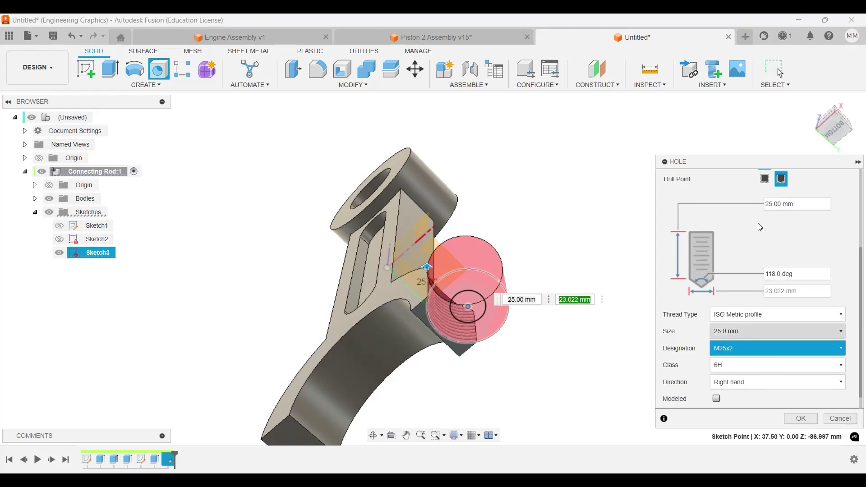
scroll(750, 201, up, 1)
click(743, 206)
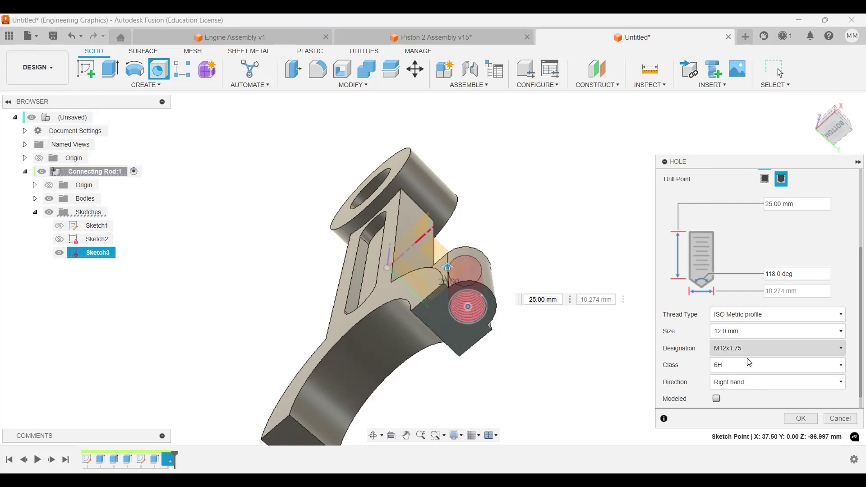
- Give the tapped hole a flat drill point and create it 25 mm deep through the boss
scroll(807, 243, up, 1)
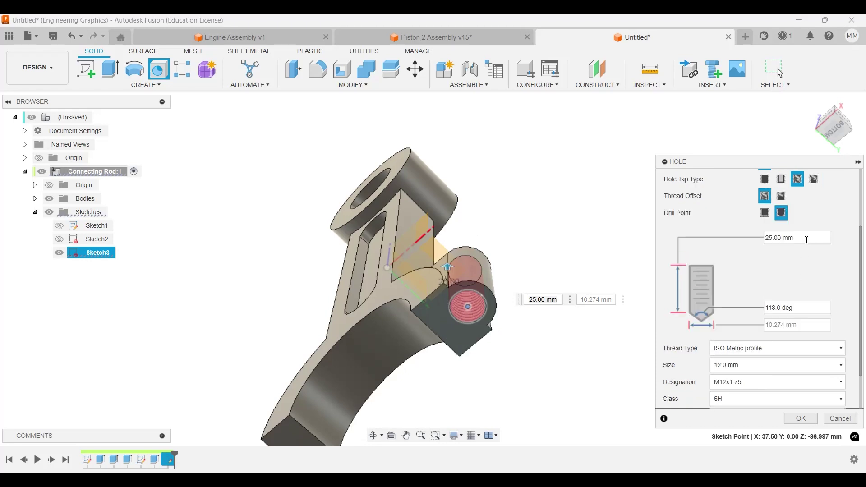
click(765, 213)
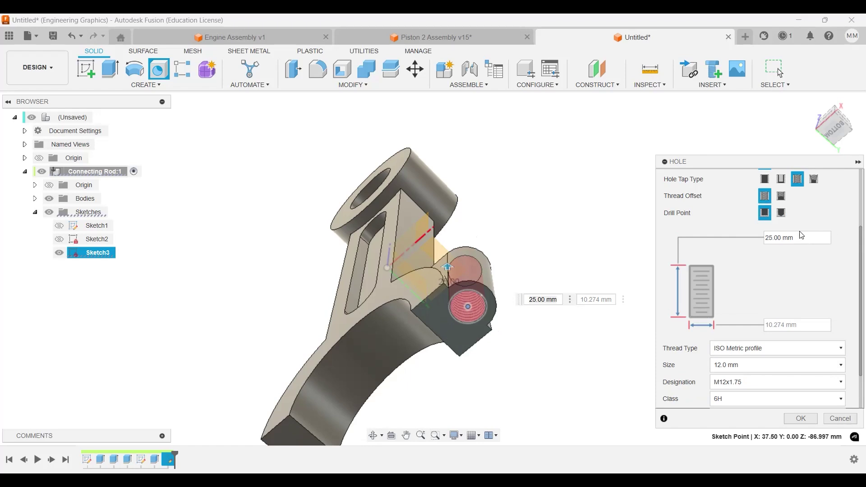
scroll(799, 271, up, 1)
scroll(804, 397, down, 3)
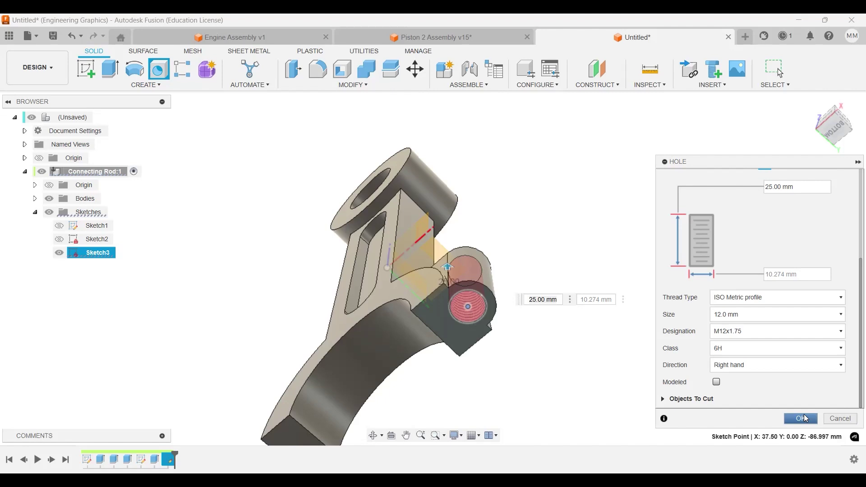
click(807, 419)
- Mirror the boss extrusion and the threaded hole features across the rod's central plane to the half-ring's other end
shift+middle_drag(551, 284, 546, 316)
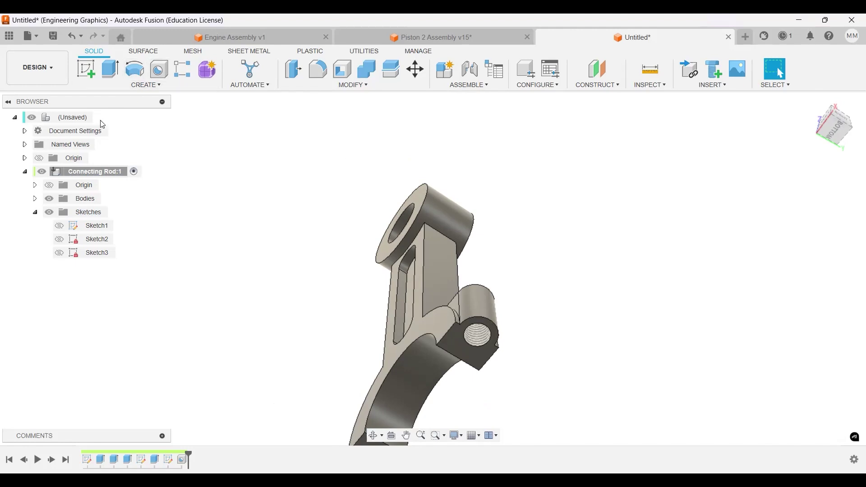
click(131, 87)
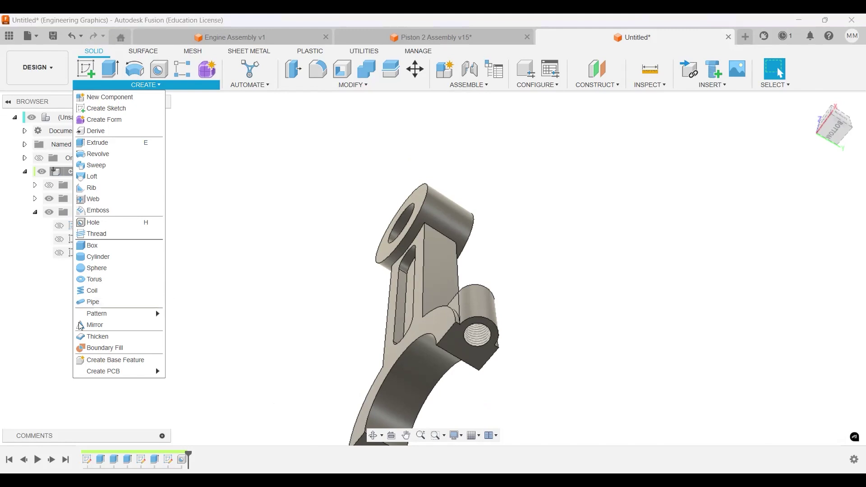
key(Return)
click(812, 177)
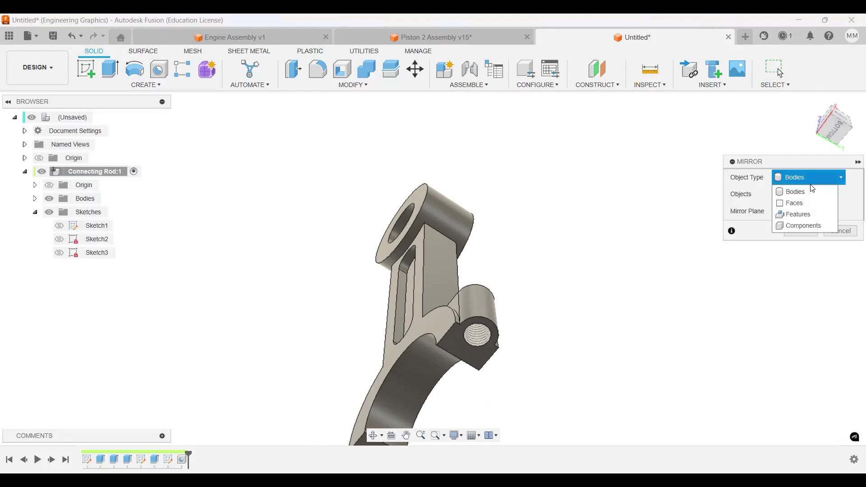
click(803, 216)
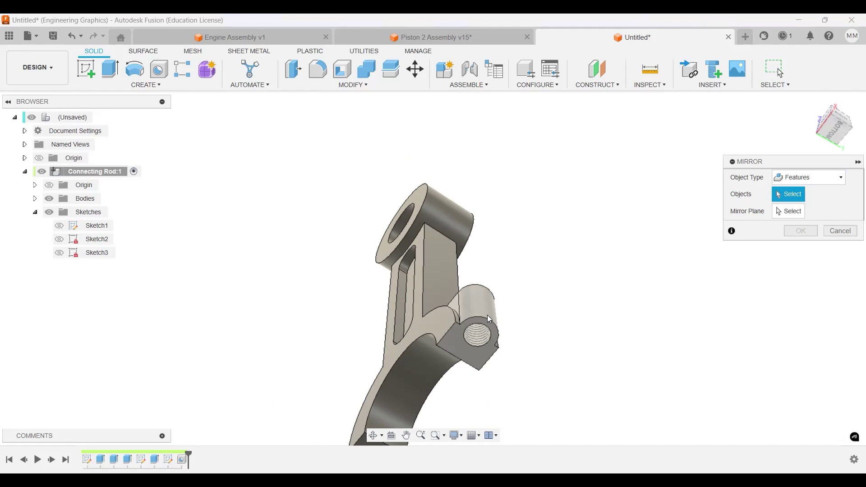
click(477, 339)
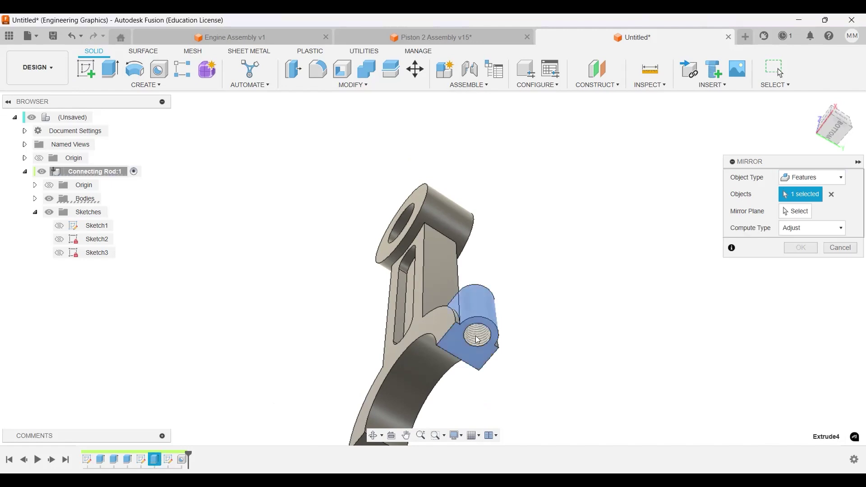
click(478, 339)
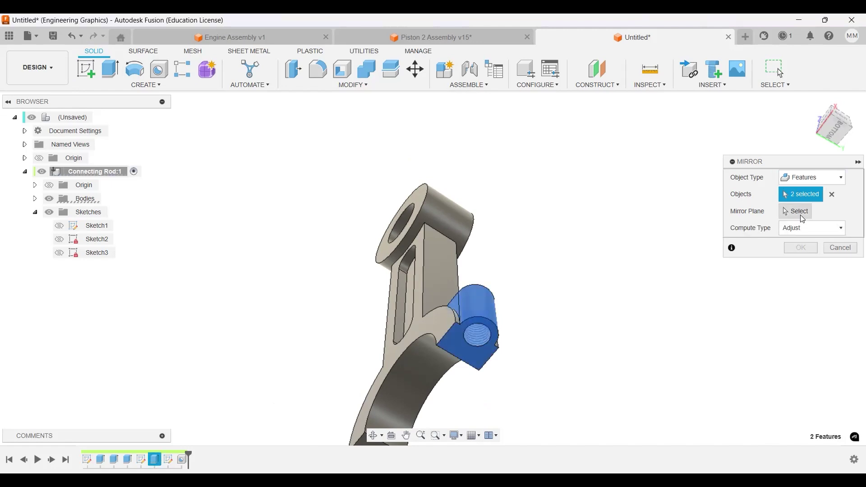
shift+middle_drag(459, 261, 441, 282)
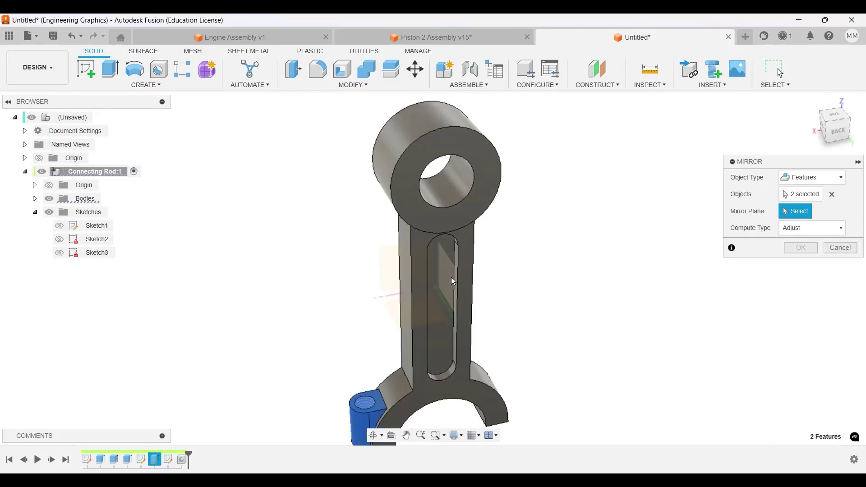
click(453, 278)
click(807, 247)
- Start a Fillet and select the front outer edges of the small-end ring, shank and half-ring, plus the front slot's edges
shift+middle_drag(601, 305, 536, 313)
scroll(561, 315, up, 2)
scroll(536, 314, down, 1)
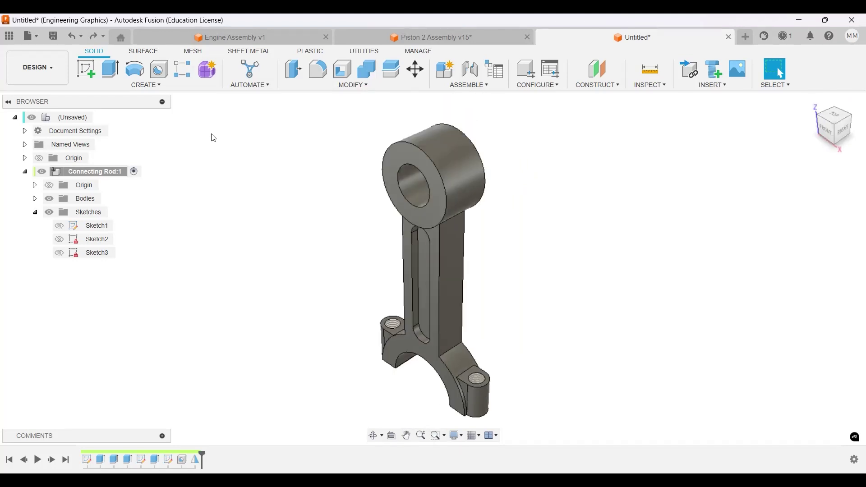
click(315, 71)
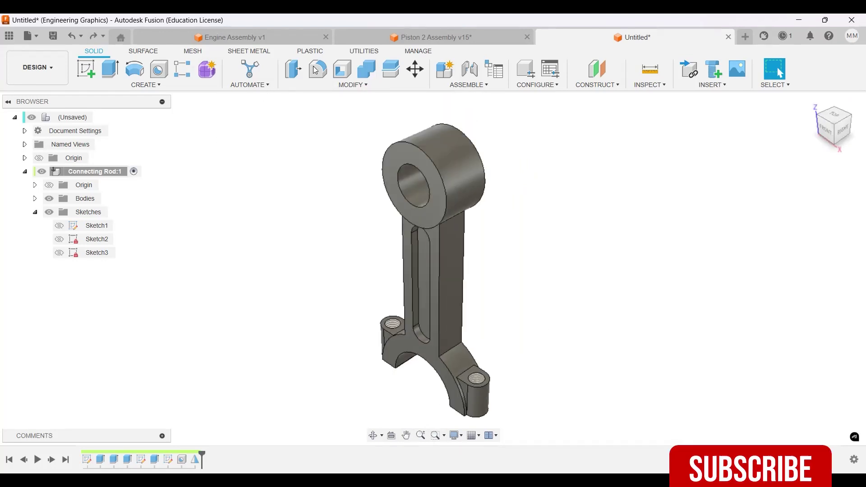
click(432, 162)
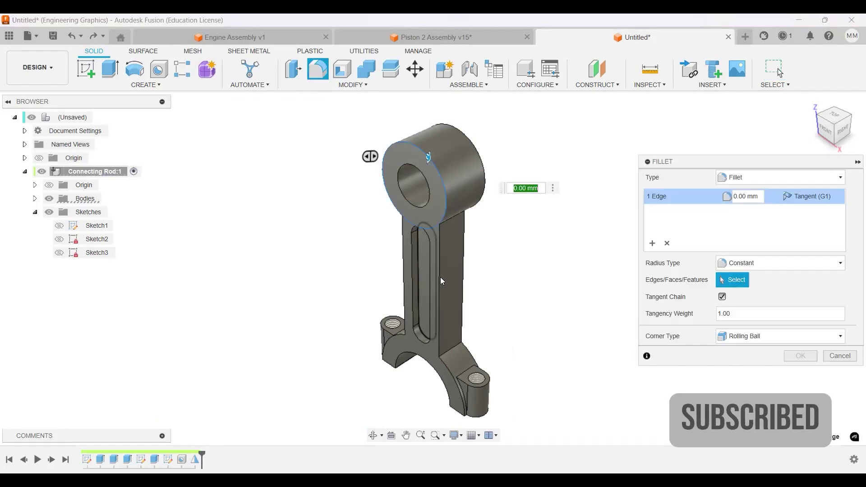
click(440, 277)
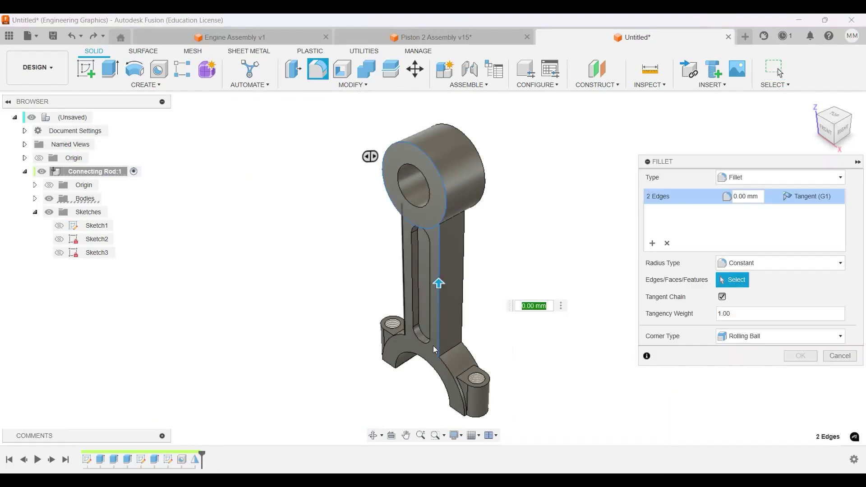
click(397, 336)
scroll(397, 336, up, 2)
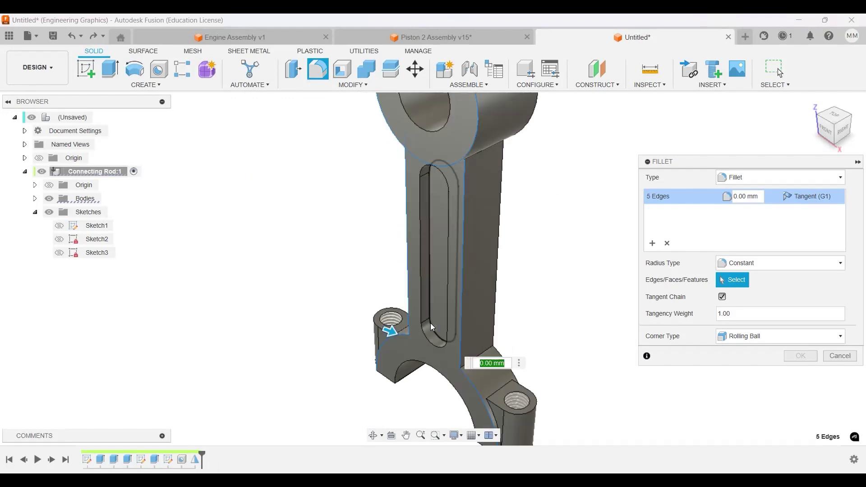
click(445, 283)
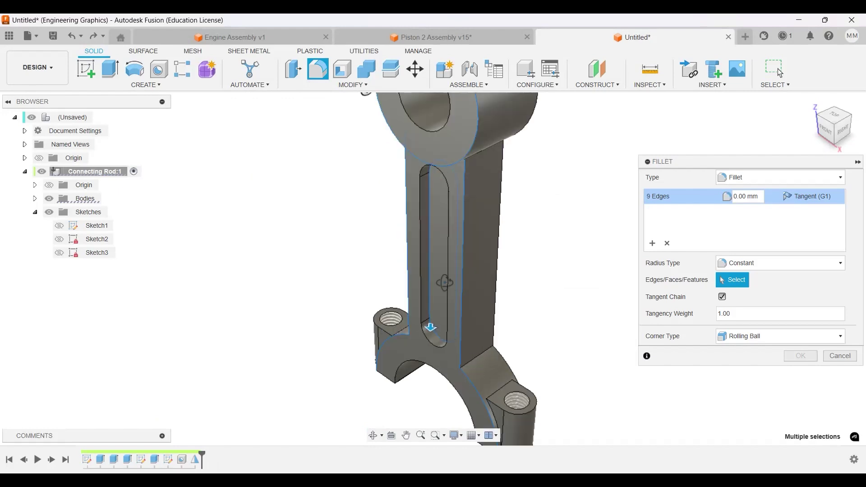
- Add the matching back outer edges of the ring, shank and half-ring to the fillet and apply a 2 mm radius
shift+middle_drag(503, 137, 496, 132)
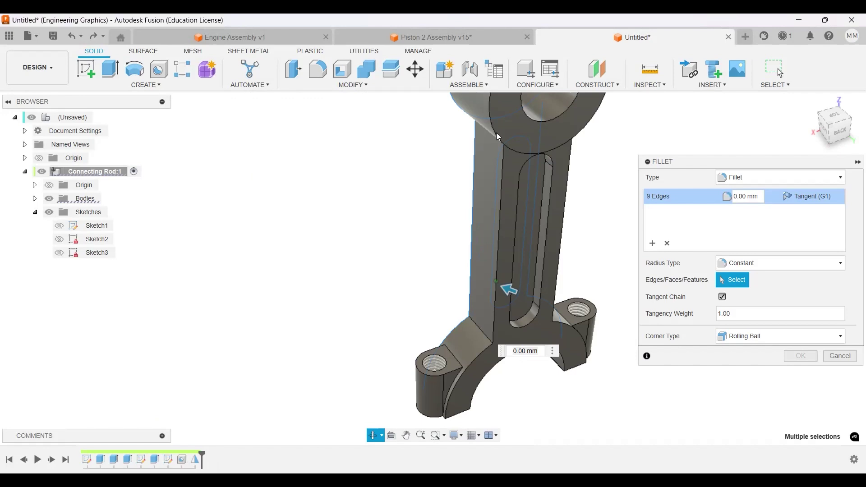
click(502, 176)
click(565, 229)
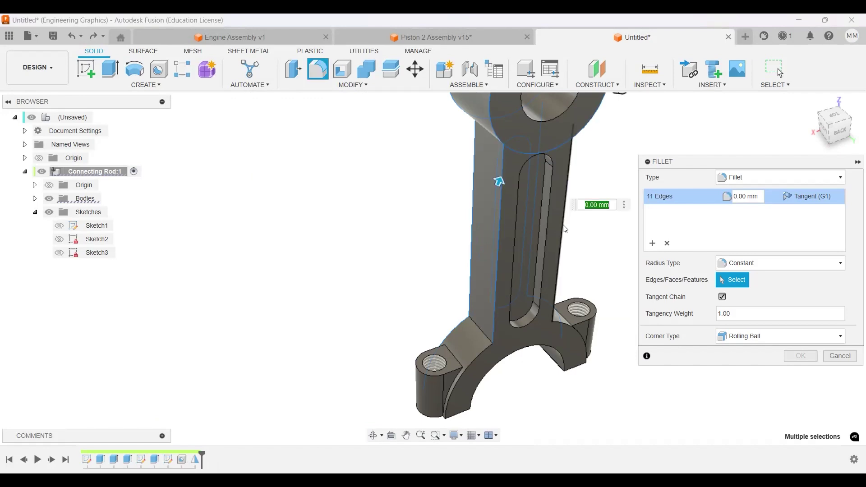
click(485, 351)
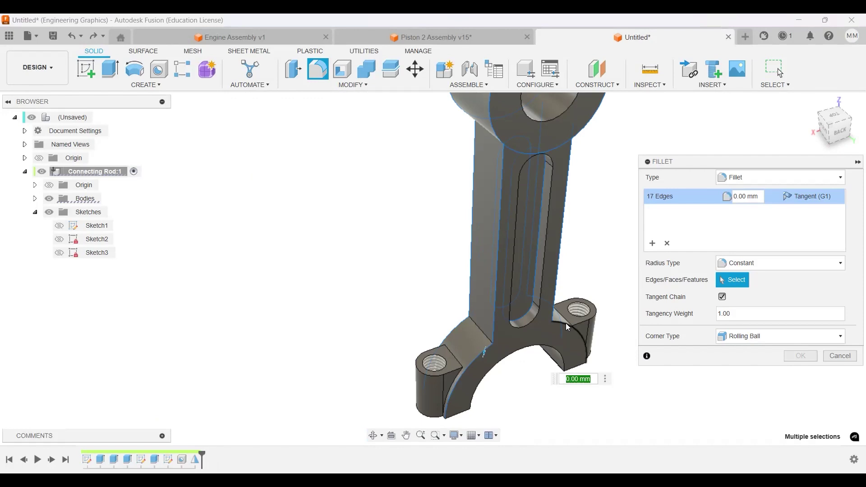
click(760, 195)
text(2)
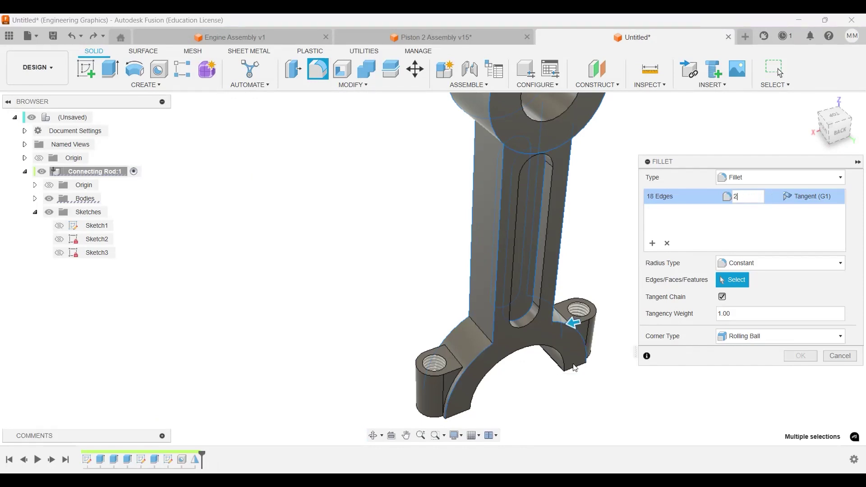
key(Return)
- Fillet the top outer edges of both threaded bolt bosses with a 1 mm radius
scroll(537, 379, up, 2)
shift+middle_drag(584, 355, 570, 389)
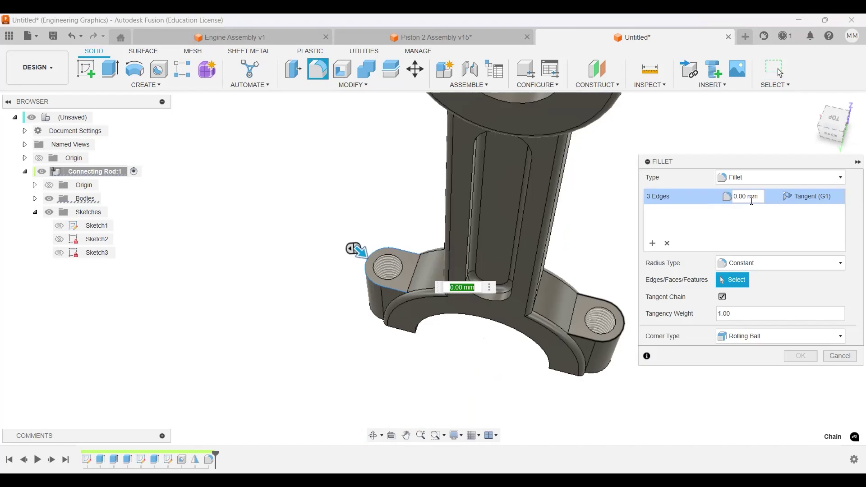
text(1)
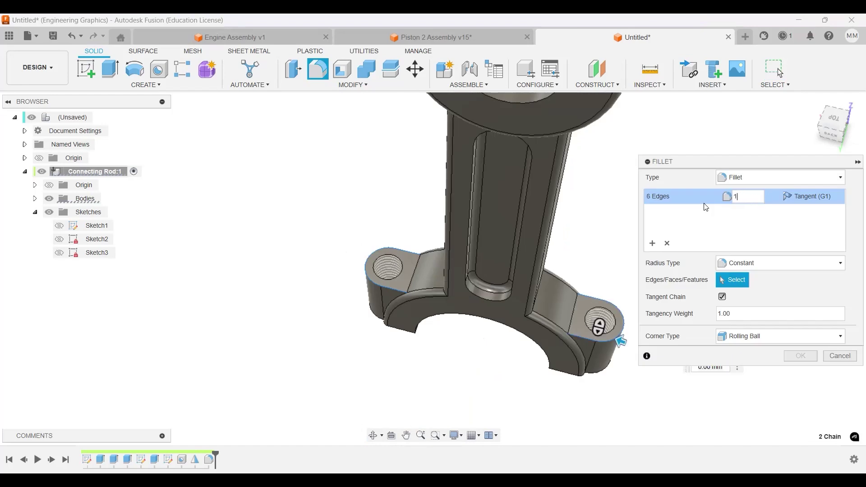
key(Return)
scroll(521, 328, down, 2)
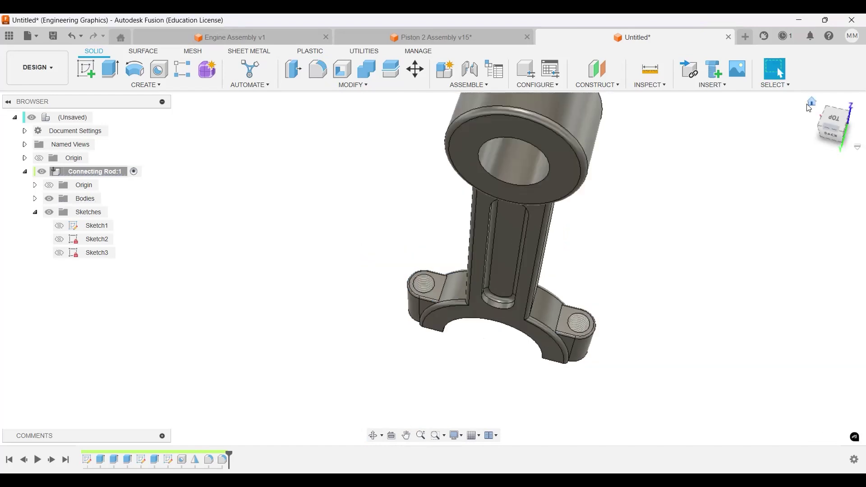
click(810, 103)
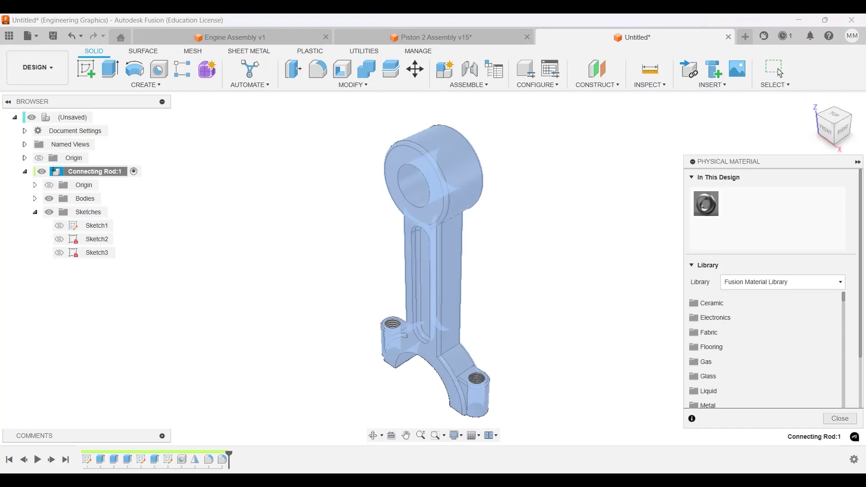
- Assign the physical material Steel AISI 4340 350B QT from the Fusion Material Library to the connecting rod
scroll(745, 369, down, 3)
scroll(766, 369, down, 15)
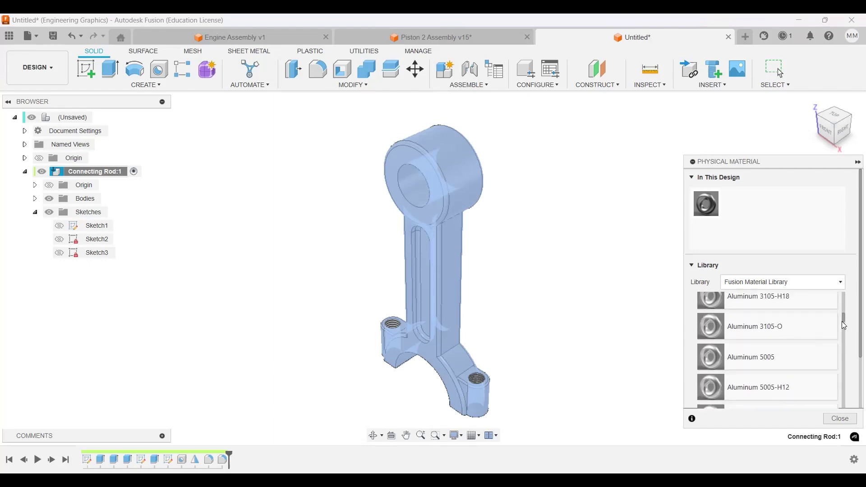
drag(843, 316, 841, 377)
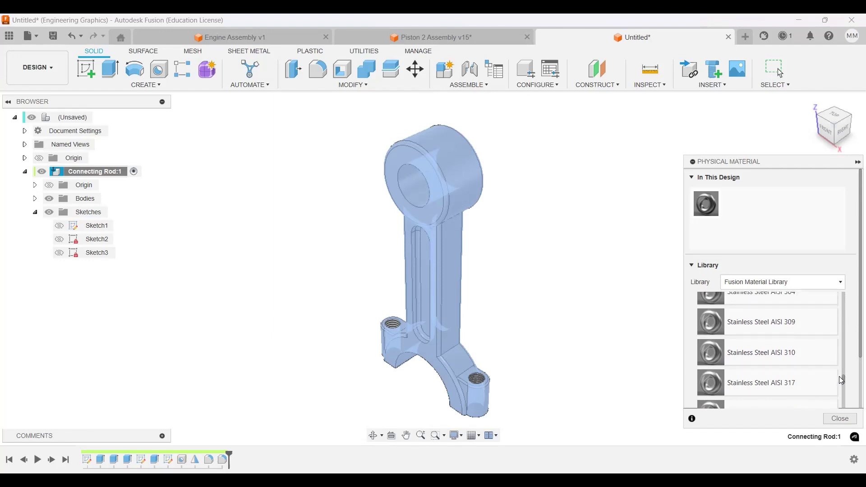
scroll(808, 352, down, 10)
scroll(808, 350, down, 10)
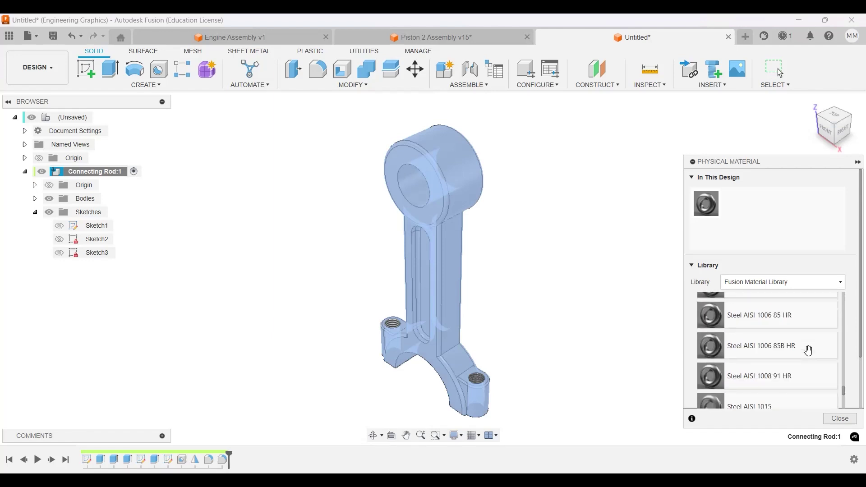
scroll(808, 350, down, 6)
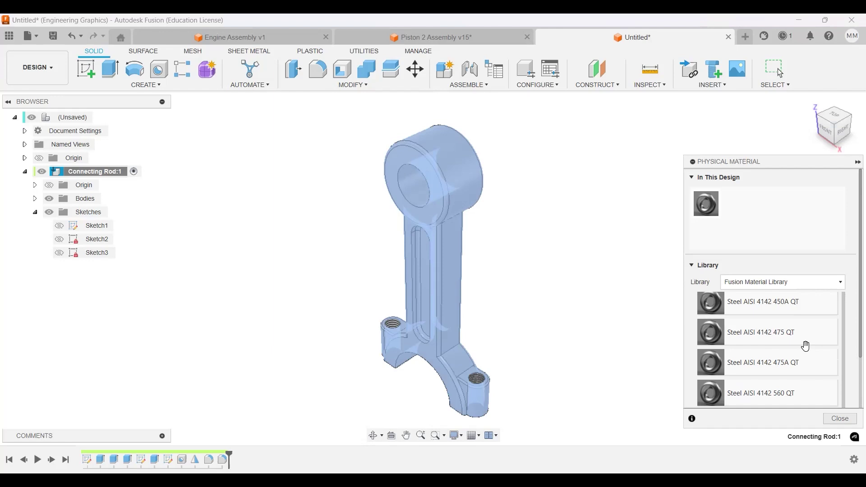
scroll(806, 346, down, 5)
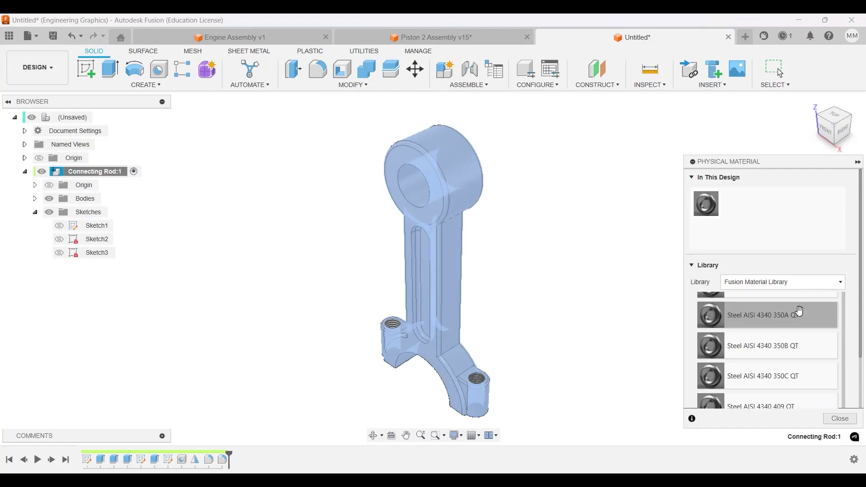
drag(798, 348, 755, 346)
drag(411, 212, 446, 200)
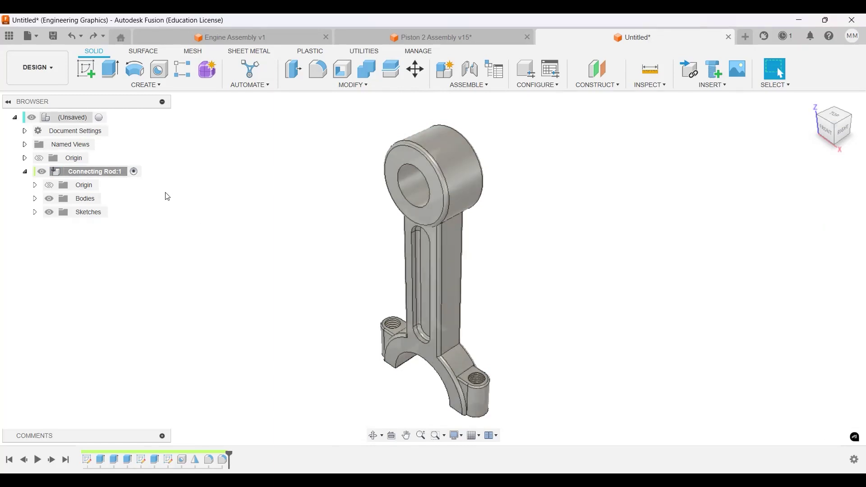
- Activate the top-level assembly and create an internal standard component named Connecting Rod Cap
click(101, 118)
double_click(121, 172)
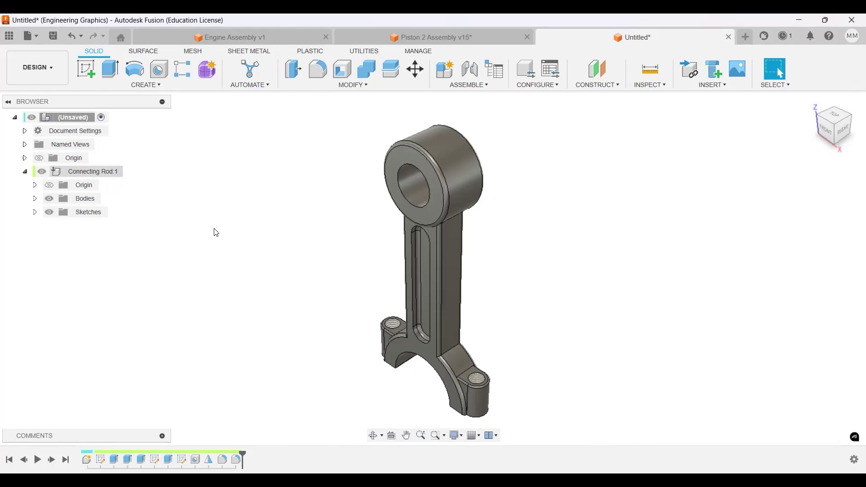
click(239, 247)
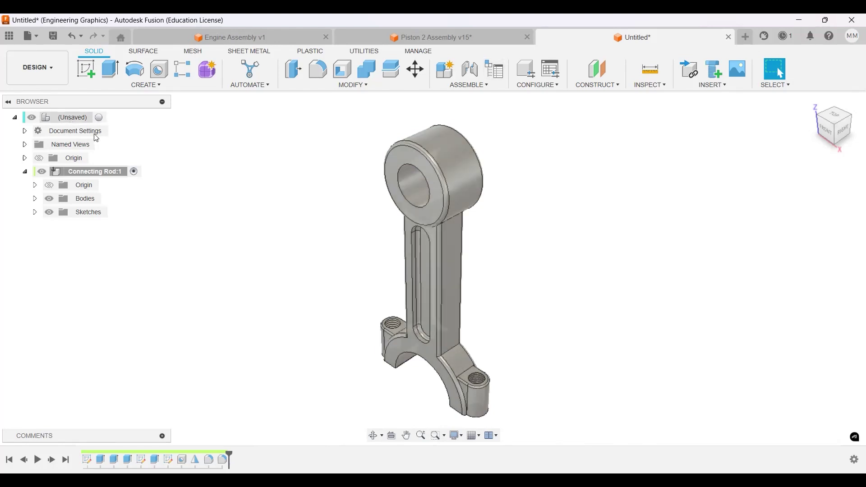
click(101, 117)
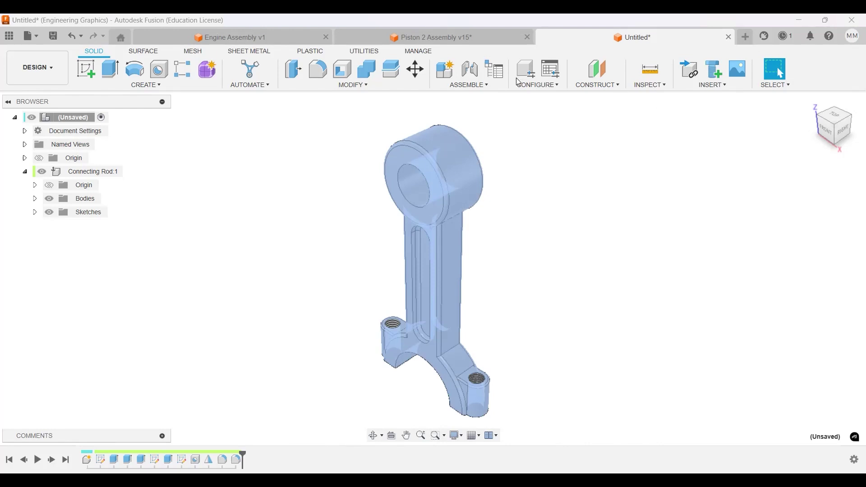
click(446, 80)
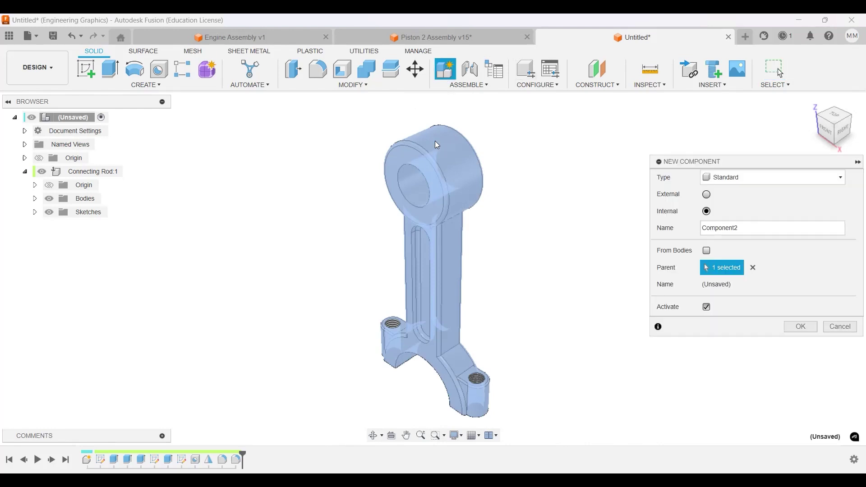
text(Connecting Rod Cap)
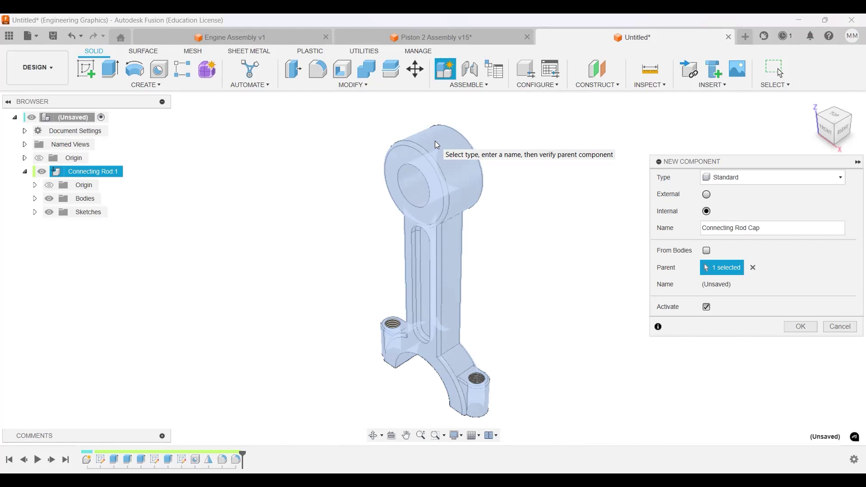
key(Return)
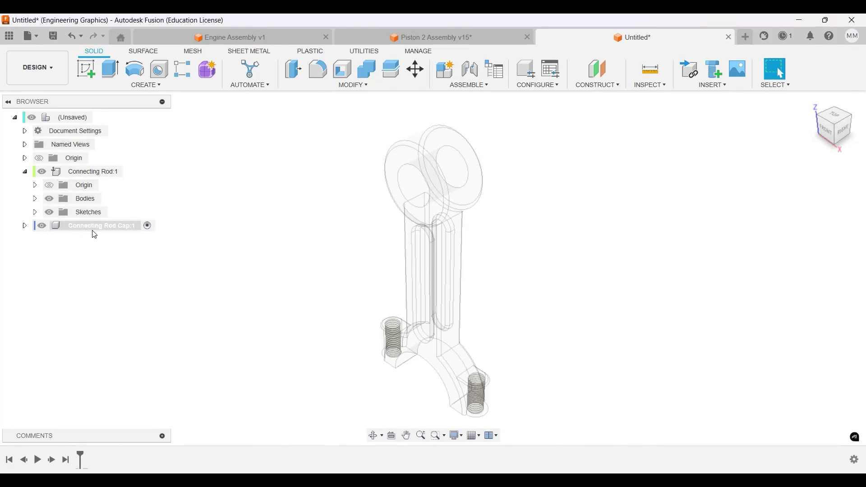
- Show the connecting rod's Sketch1 and start a sketch for the cap on the front plane
click(35, 212)
click(60, 226)
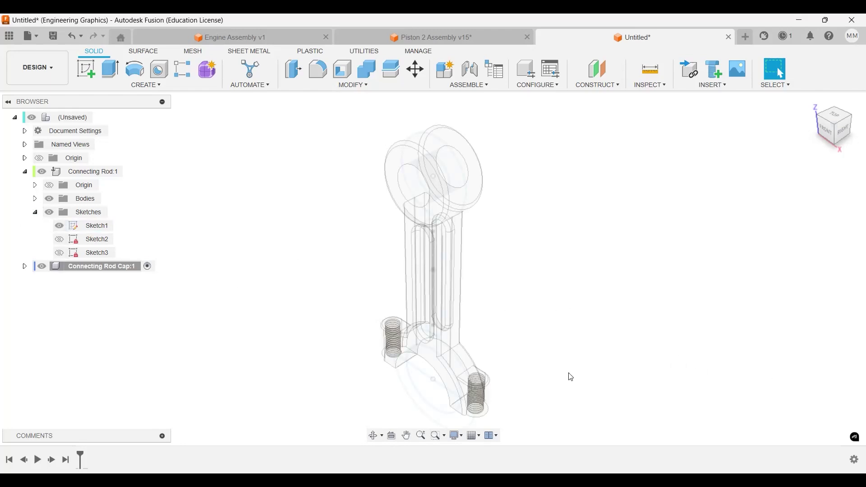
scroll(571, 377, down, 2)
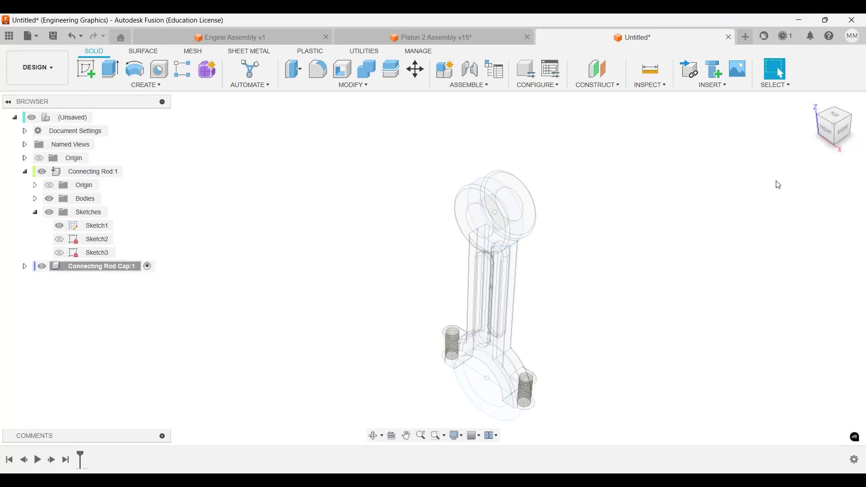
click(85, 70)
click(521, 274)
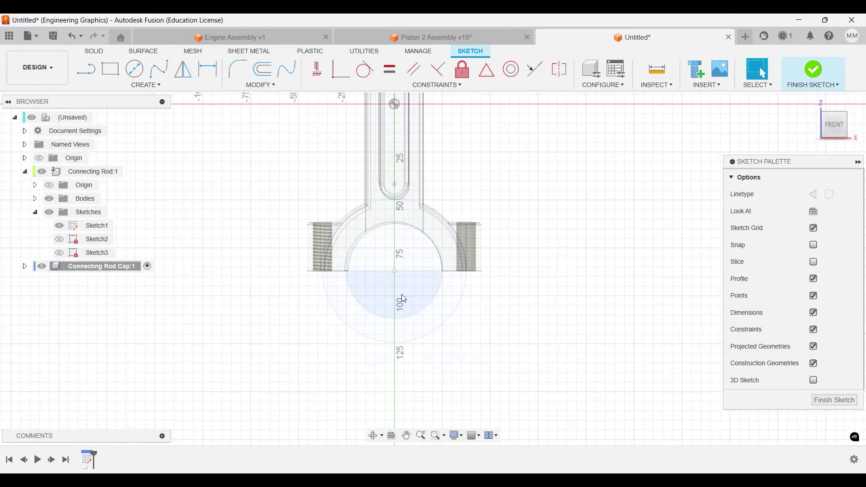
scroll(404, 298, up, 3)
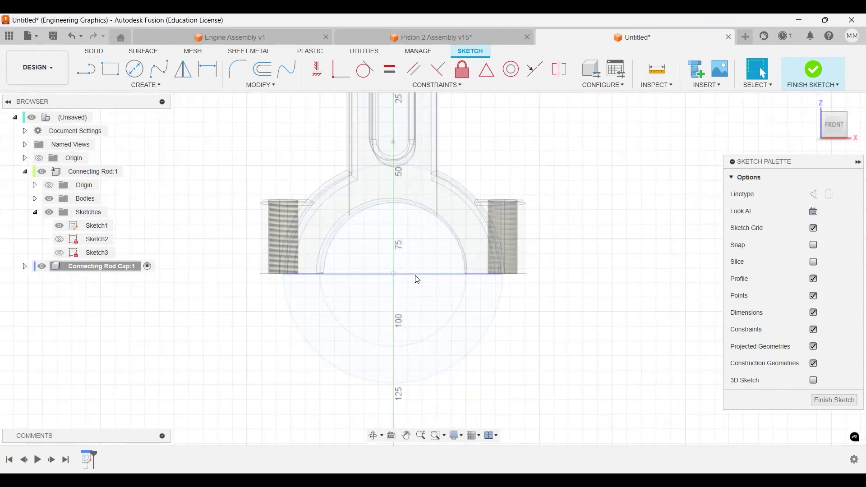
- Project the big end's inner circle into the cap sketch and hide the Connecting Rod component
click(147, 85)
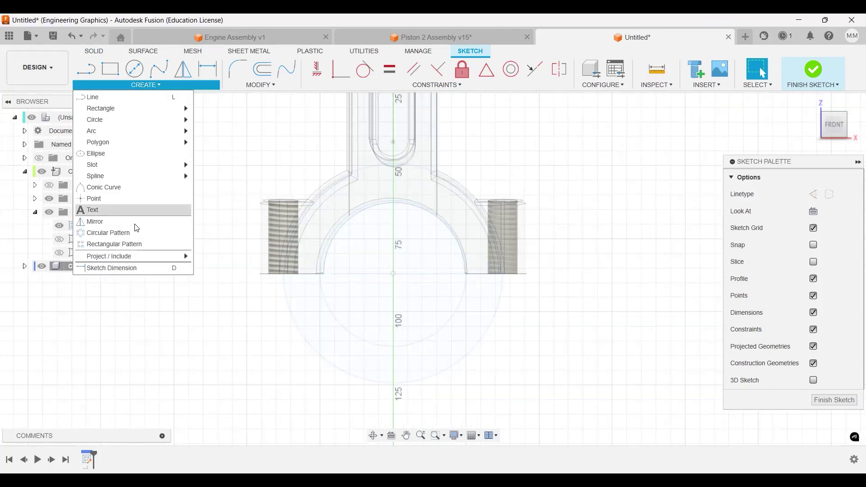
mouse_move(178, 256)
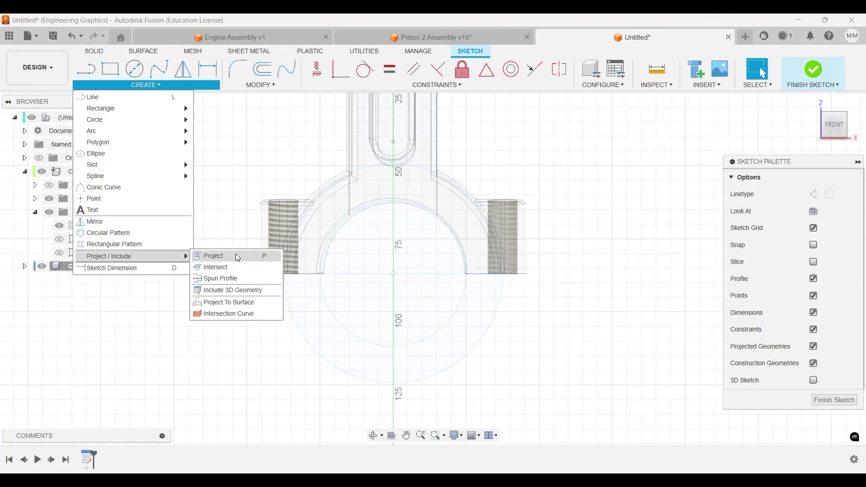
click(238, 257)
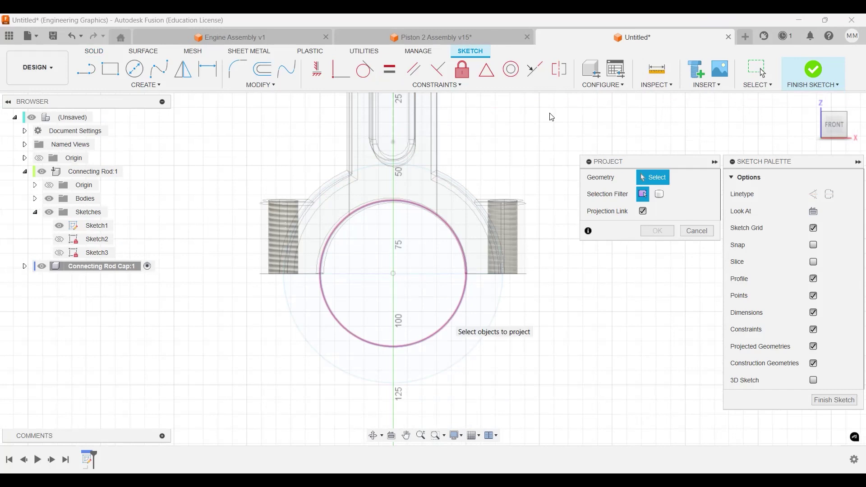
click(40, 173)
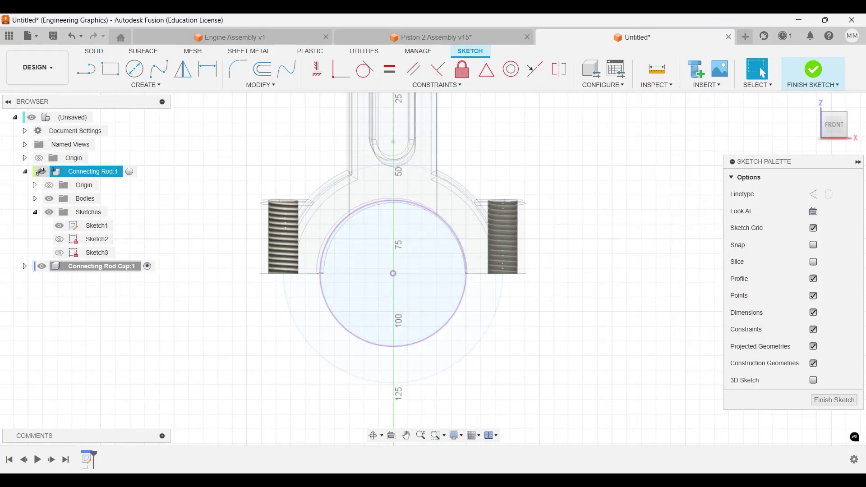
click(40, 172)
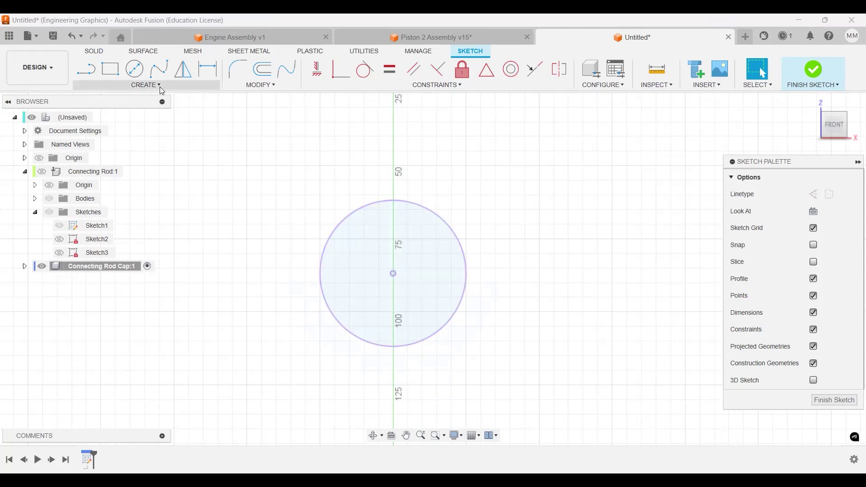
- Draw a 75 mm diameter circle concentric with the projected circle
click(134, 70)
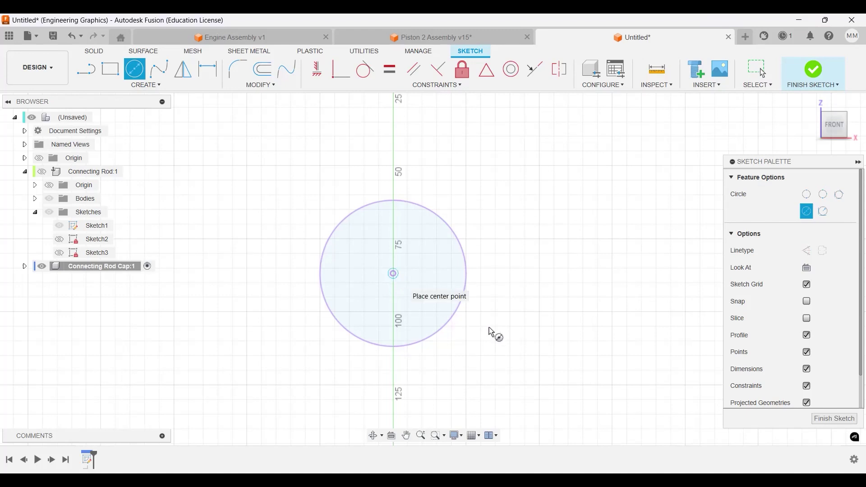
text(75)
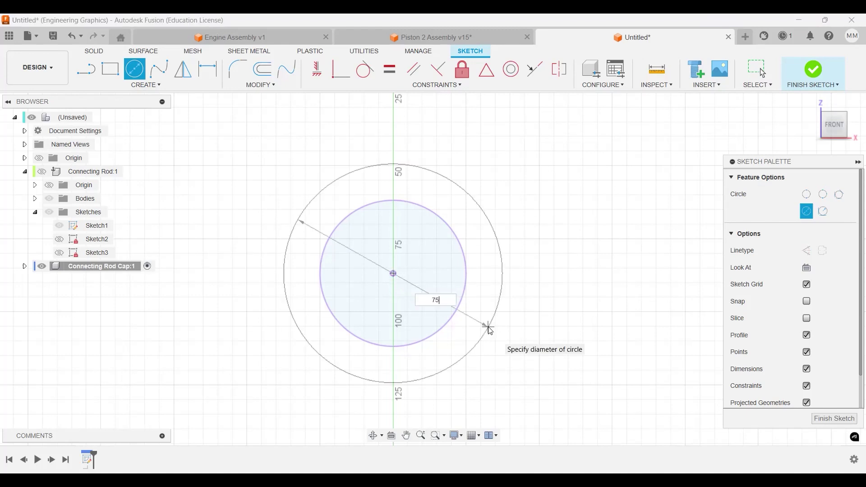
key(Return)
key(Escape)
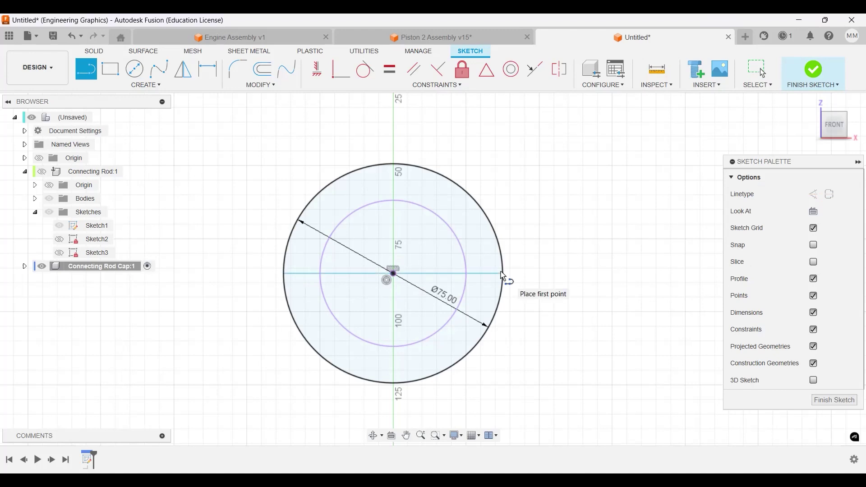
- Finish the sketch and extrude the lower half of the ring symmetrically to a 20 mm whole length as a new body
click(431, 186)
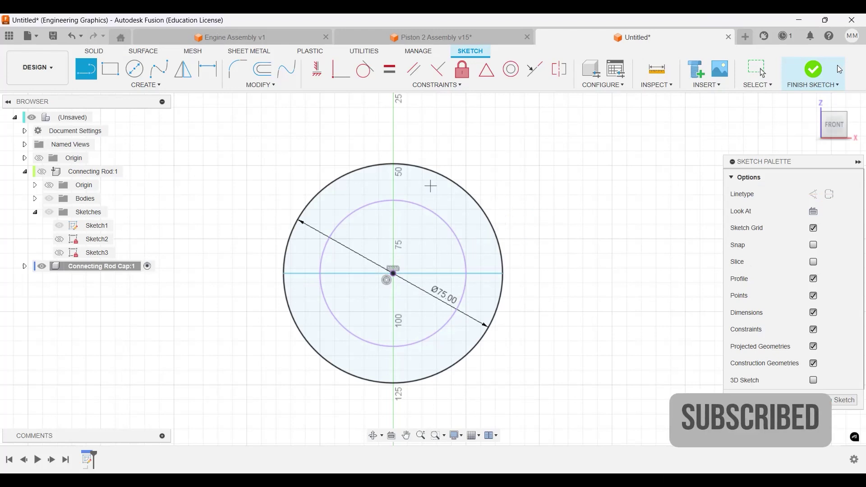
click(820, 72)
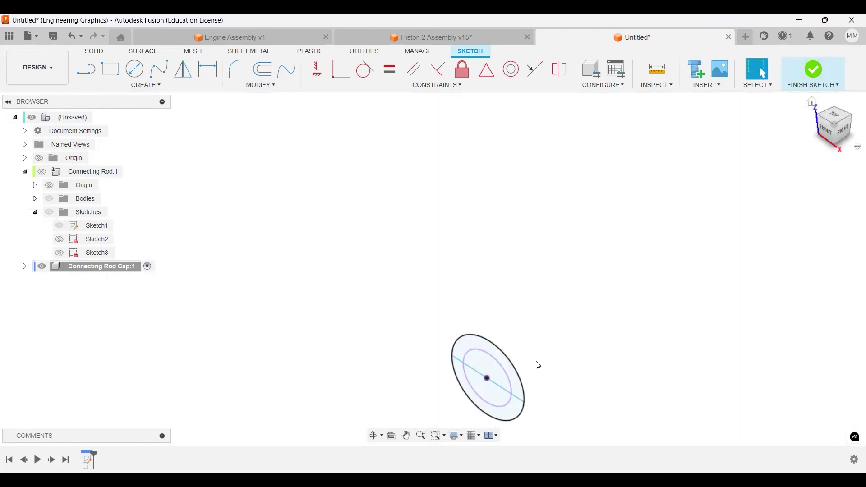
click(110, 69)
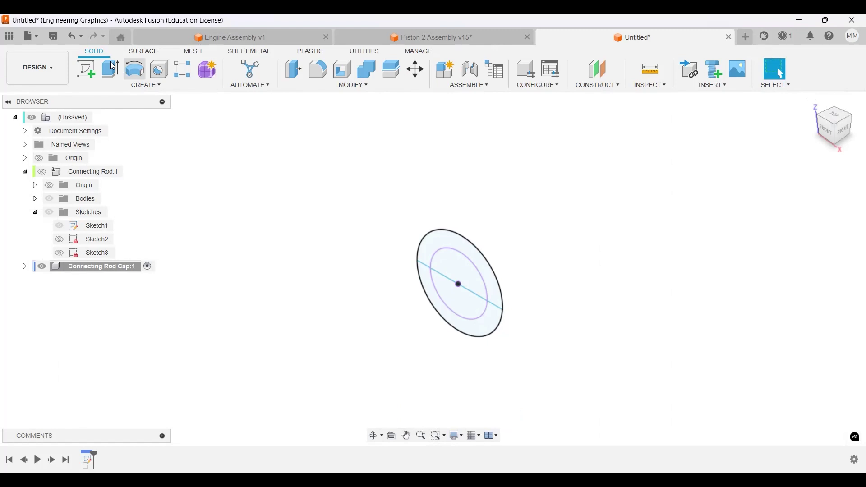
click(476, 311)
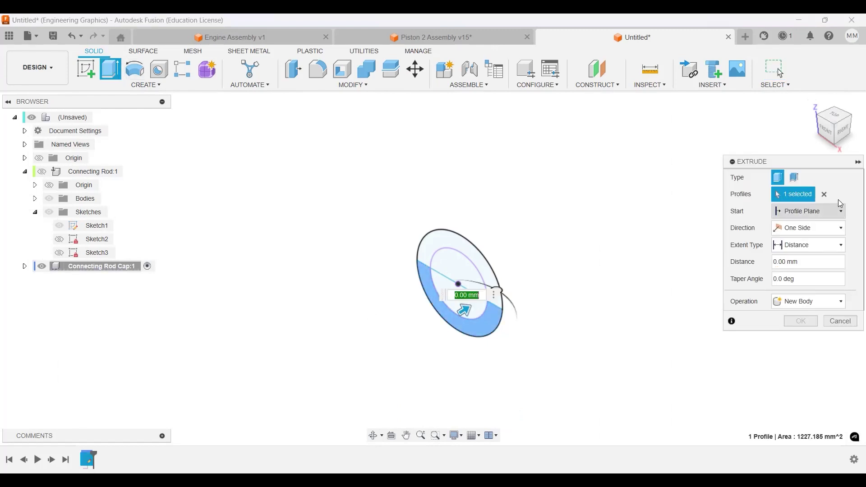
click(813, 228)
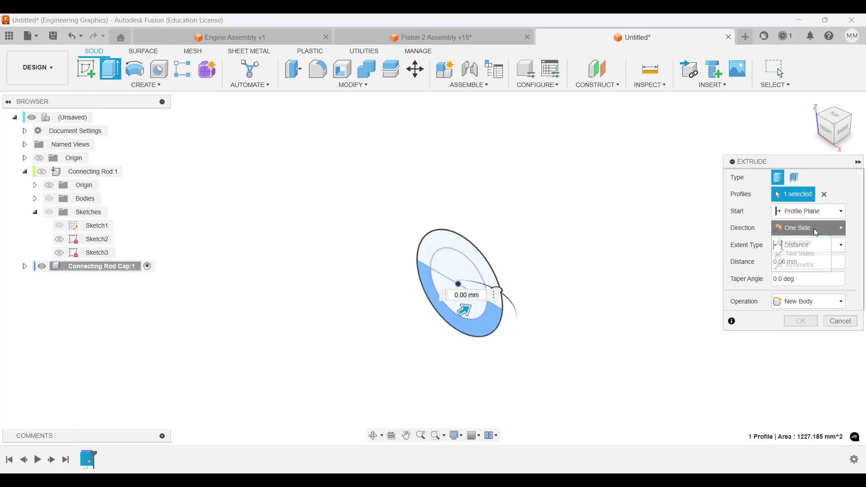
click(805, 267)
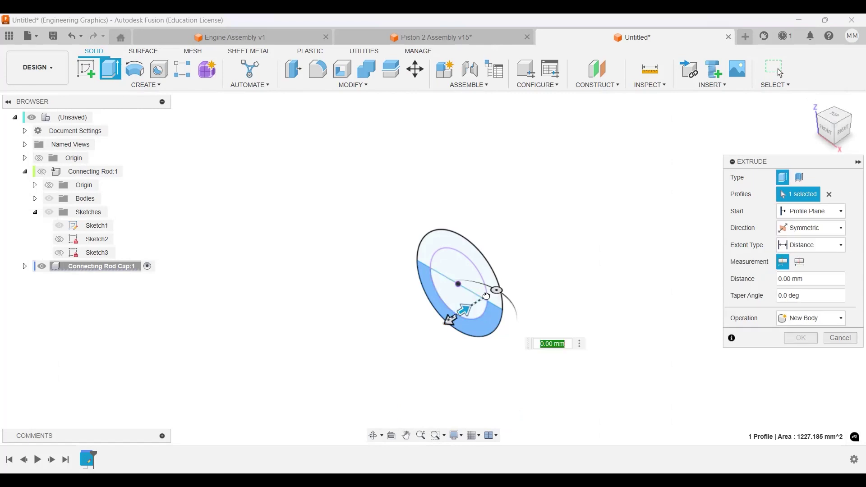
click(802, 268)
text(20)
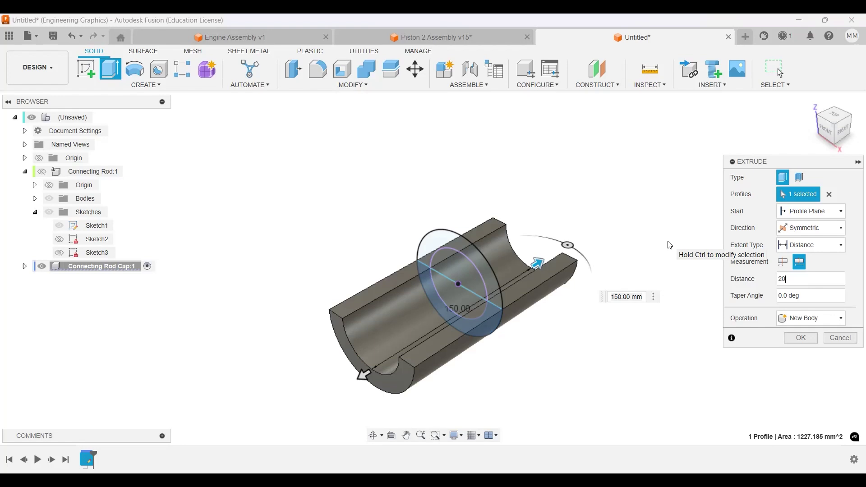
click(801, 339)
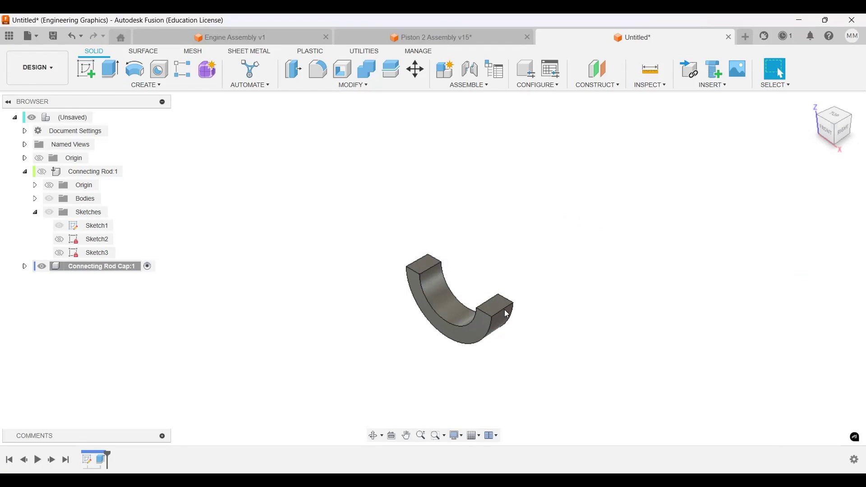
- Start a sketch on one flat end face of the cap and draw a 16 mm diameter circle centred on its outer edge's midpoint
click(103, 75)
click(423, 266)
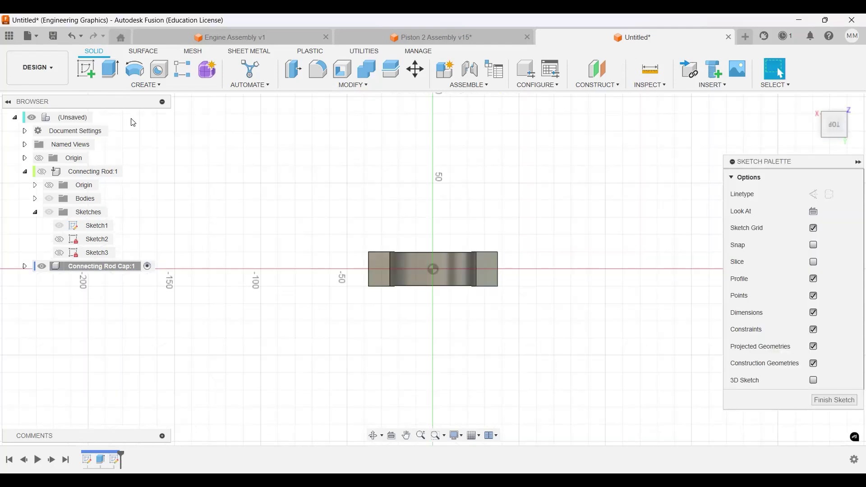
key(c)
scroll(479, 260, up, 6)
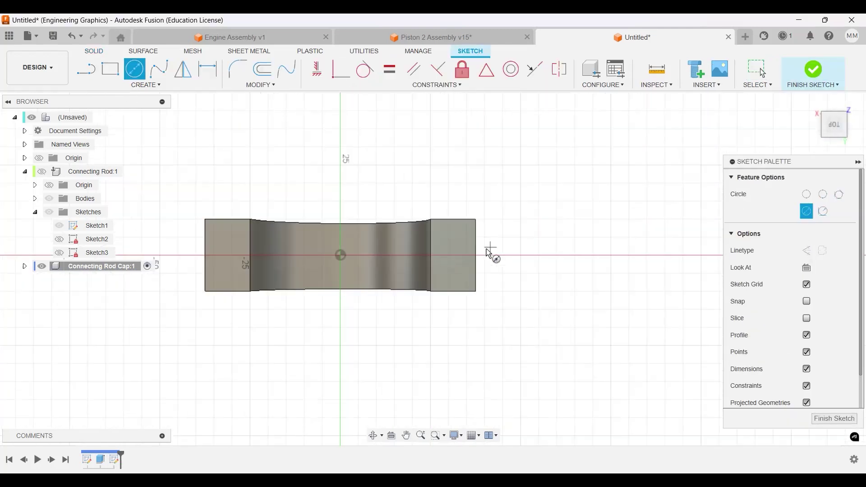
click(476, 265)
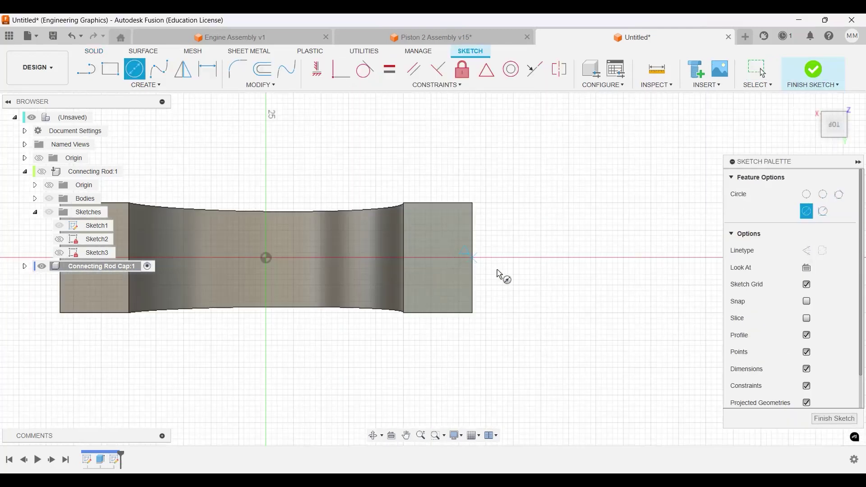
text(16)
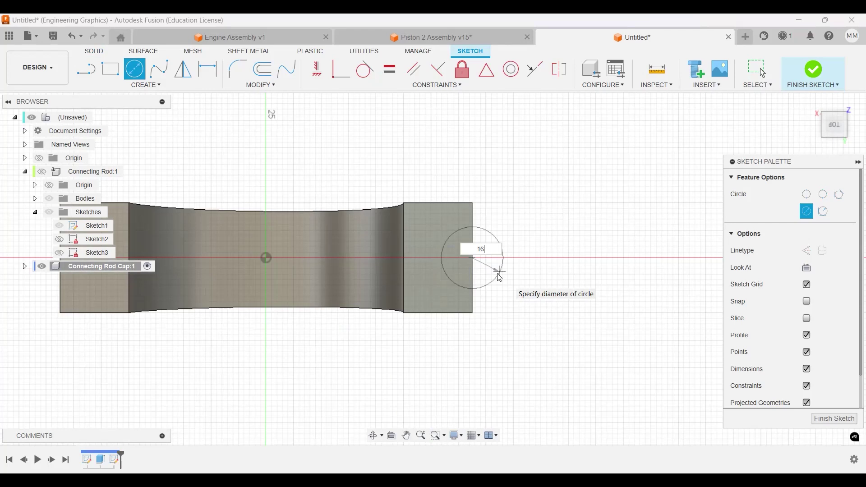
key(Return)
key(Escape)
- Draw two parallel lines joining the two extreme points of the 16 mm circle on the outer edge to the face's inner edge
key(l)
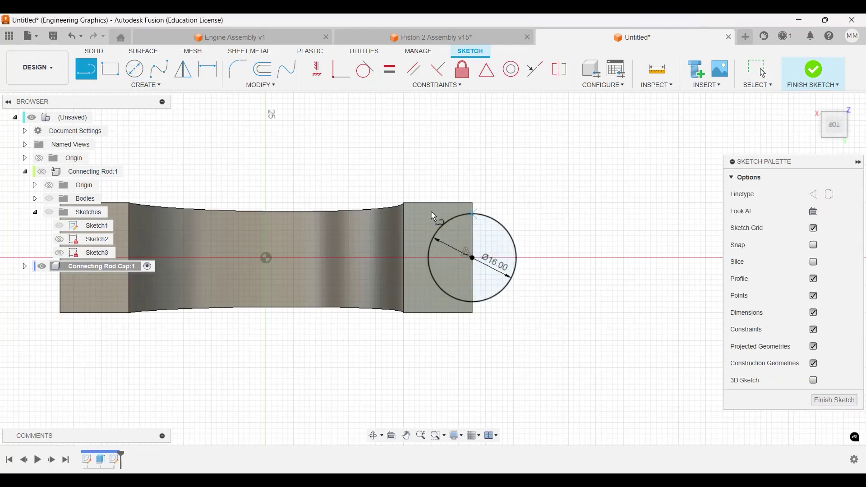
click(404, 214)
click(472, 214)
key(Escape)
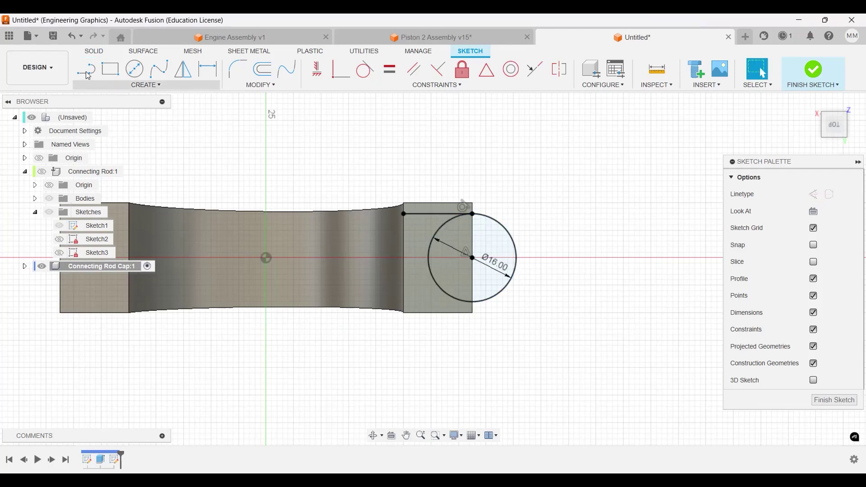
key(l)
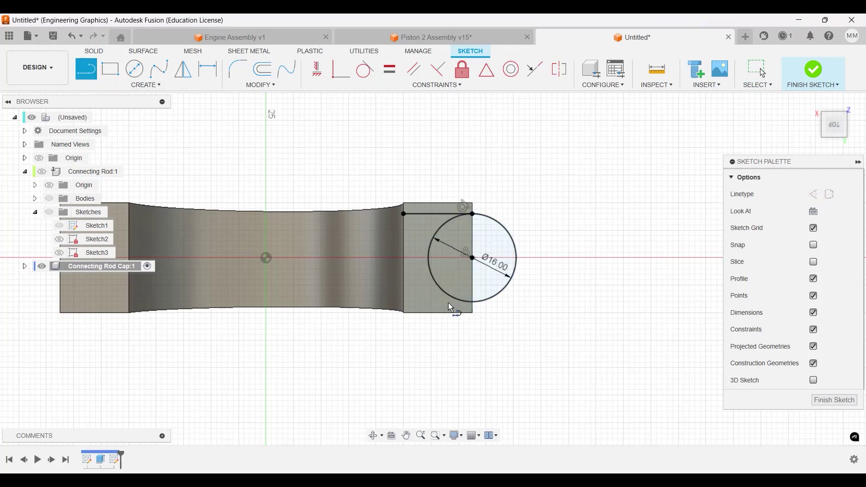
click(472, 302)
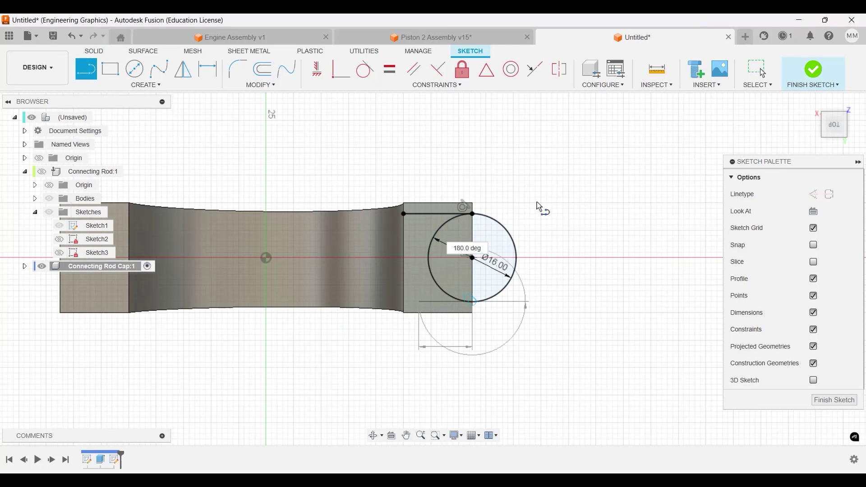
click(404, 302)
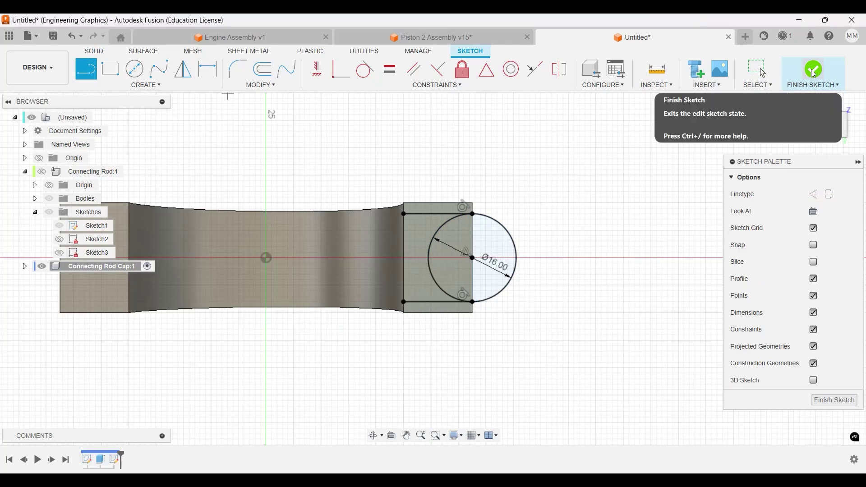
key(c)
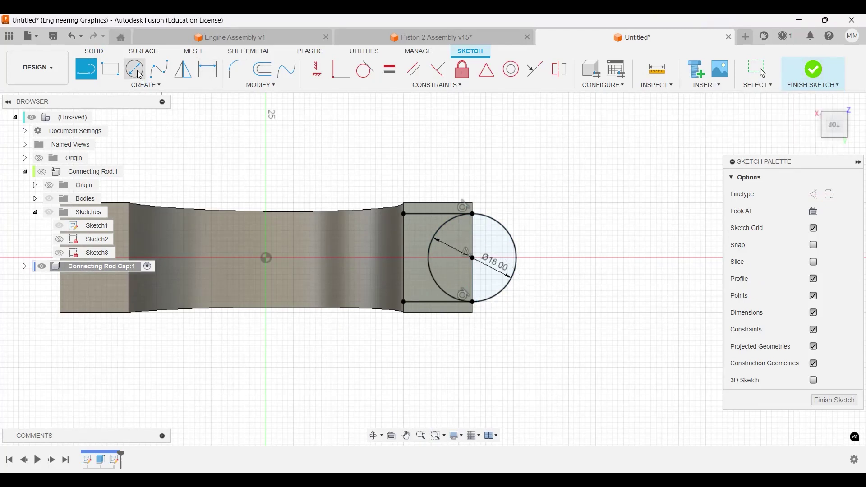
click(473, 258)
text(10)
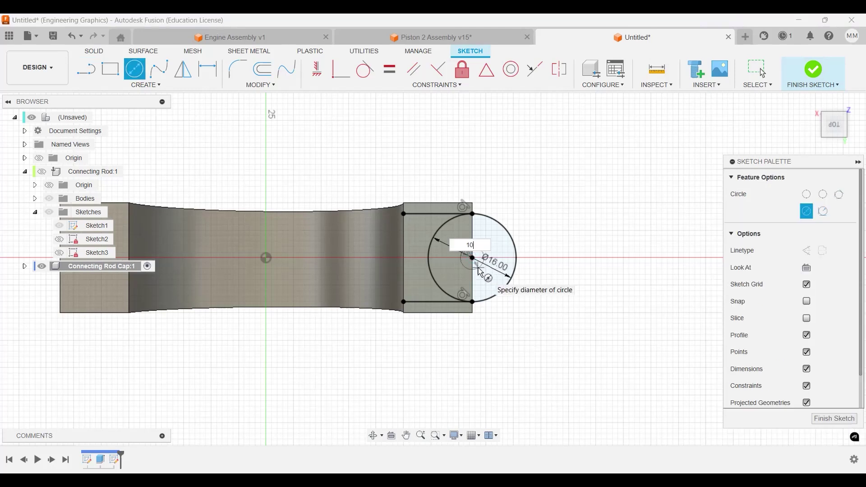
text(.)
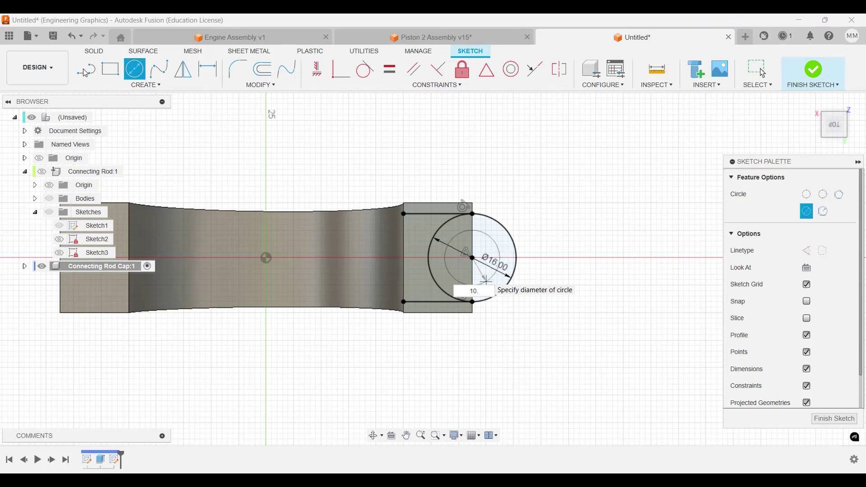
- Draw a smaller undimensioned circle concentric with the 16 mm circle and finish the sketch
click(135, 69)
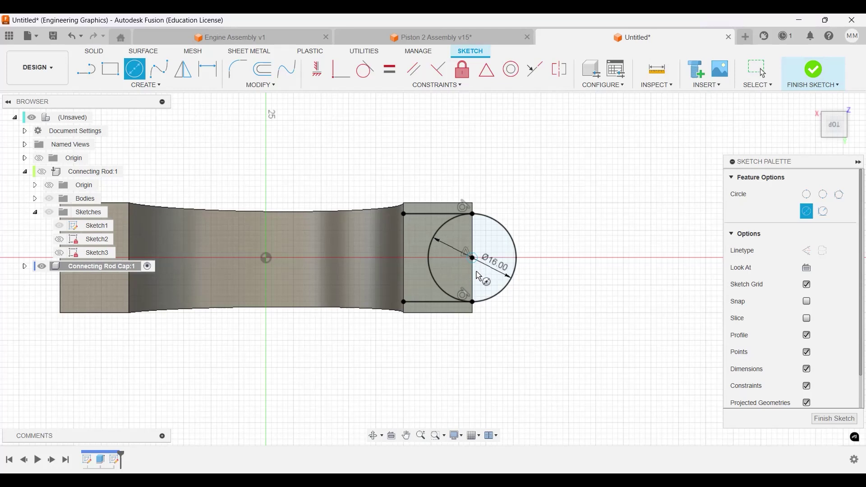
key(Escape)
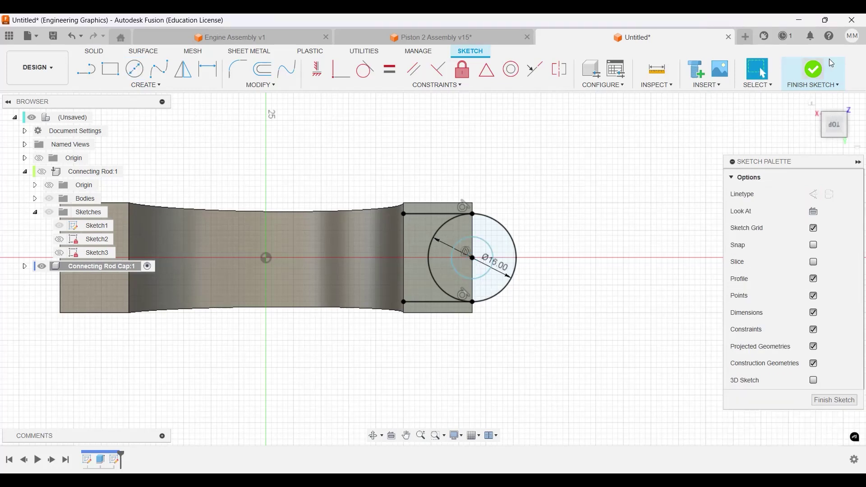
click(816, 70)
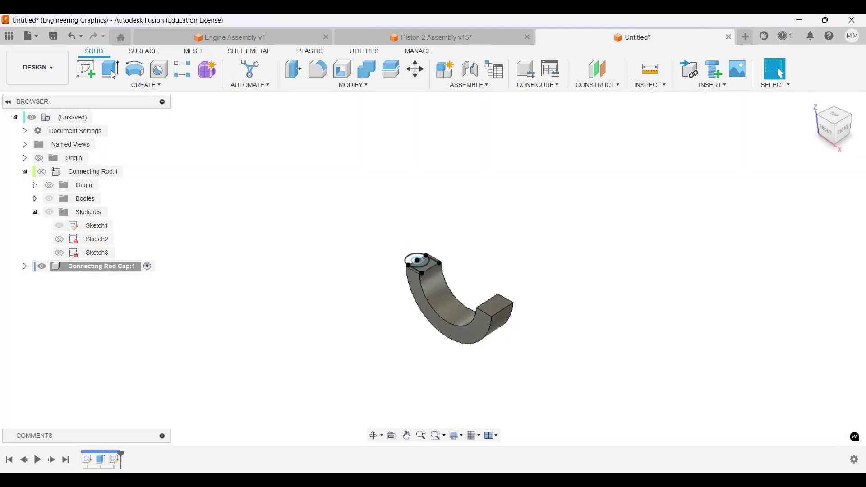
- Try extruding four of the boss sketch's profiles by -15 mm as a cut, and undo it
click(112, 73)
scroll(404, 283, up, 5)
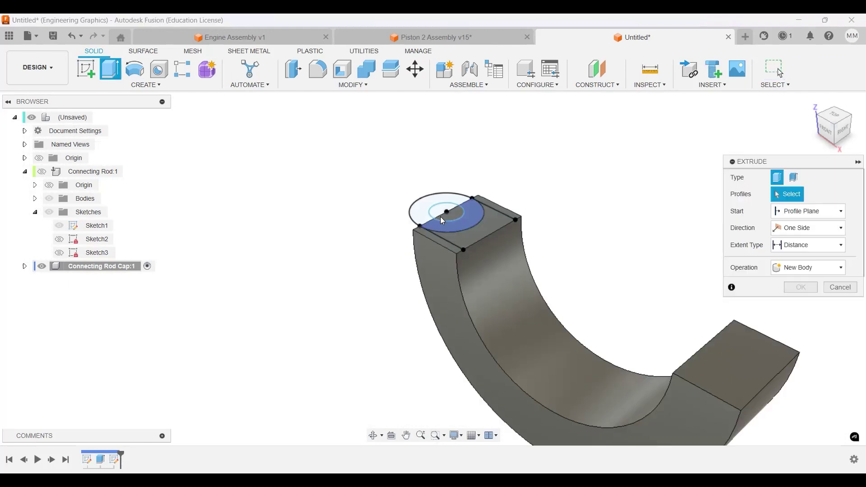
click(464, 235)
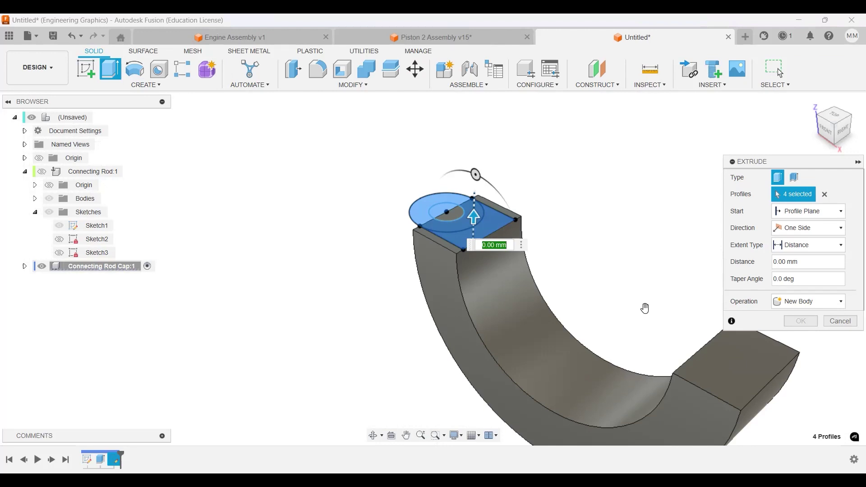
text(-25)
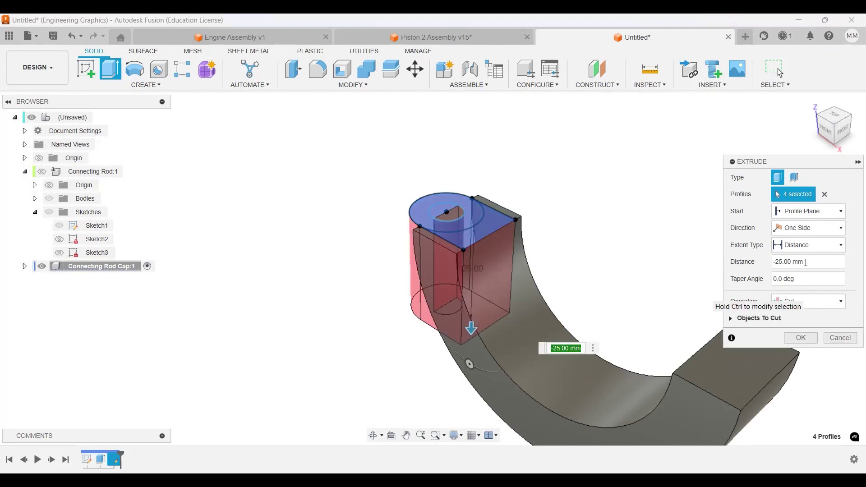
key(ctrl+a)
text(-15)
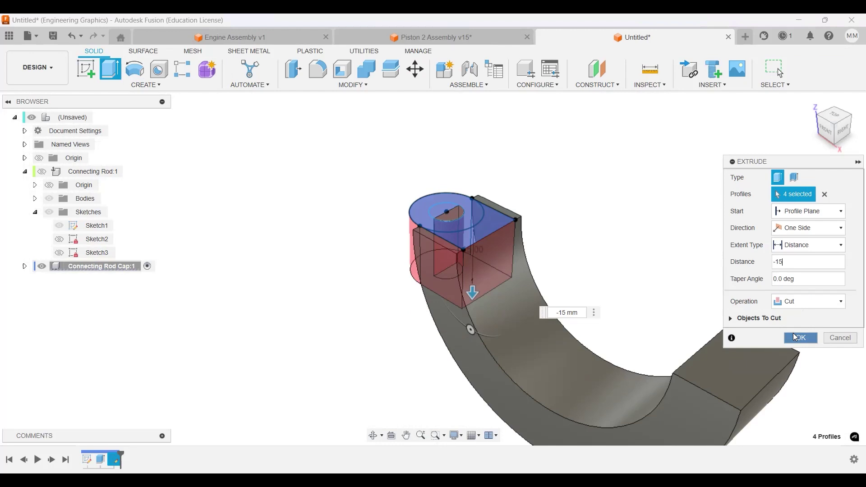
key(Return)
scroll(668, 313, down, 5)
key(ctrl+z)
scroll(358, 383, up, 3)
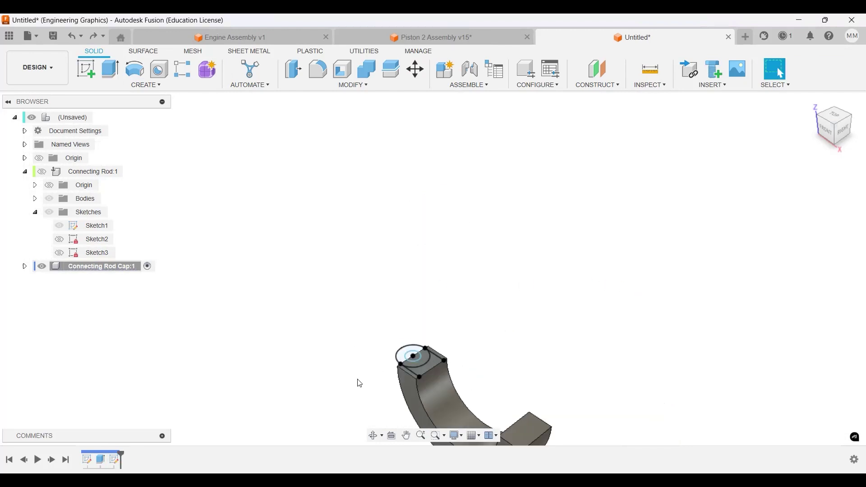
- Extrude all five boss sketch profiles by -15 mm and join them to the cap body
middle_drag(529, 369, 519, 274)
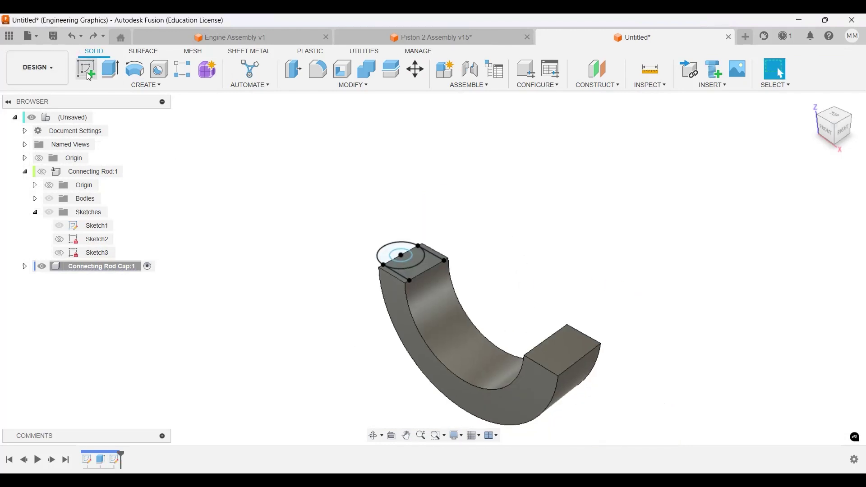
click(108, 76)
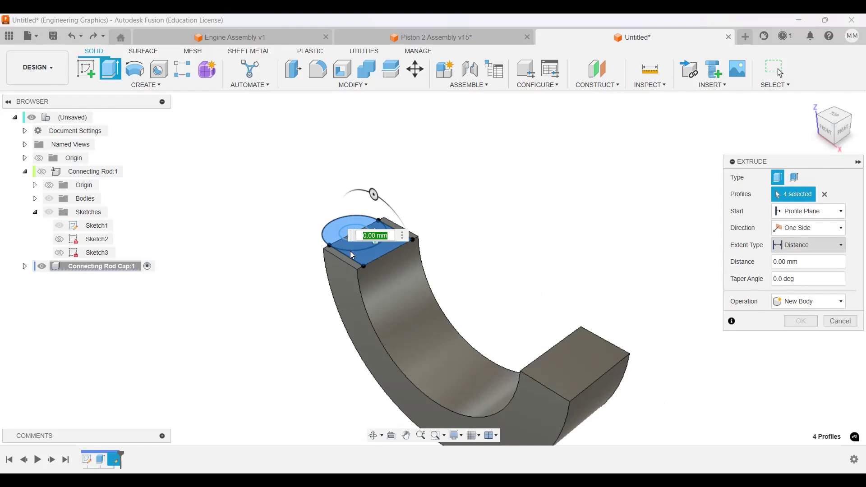
click(807, 301)
click(791, 314)
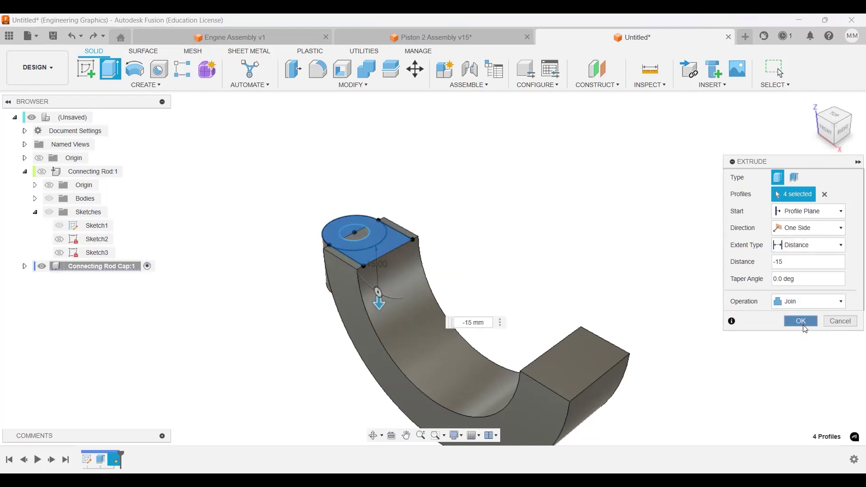
scroll(400, 220, up, 1)
click(349, 243)
key(Return)
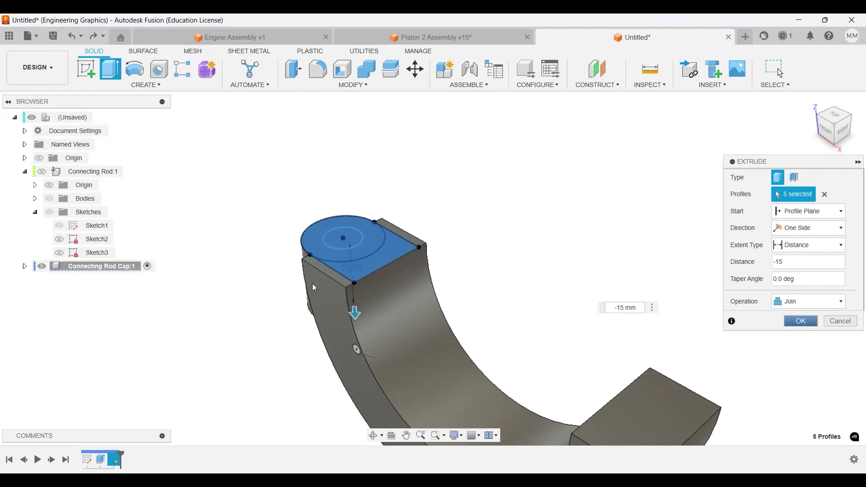
- Sketch a 16 mm diameter circle on the boss's underside face, concentric with its rounded edge, and finish the sketch
shift+middle_drag(290, 393, 374, 392)
click(825, 122)
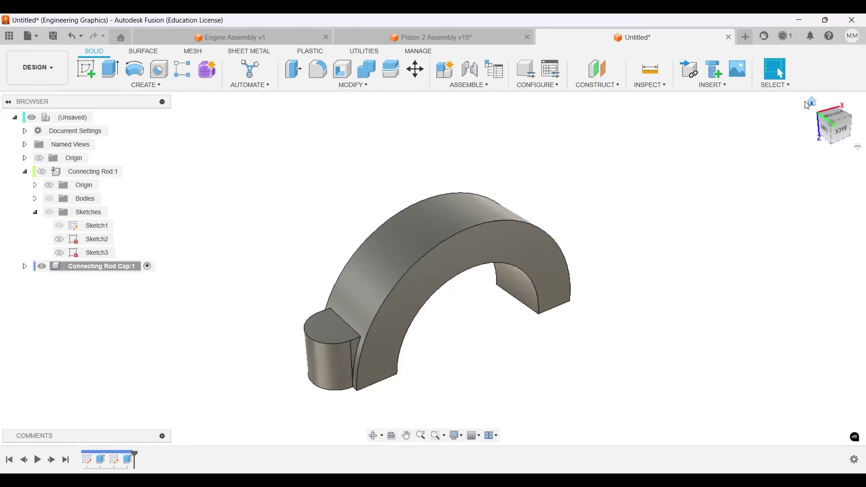
click(86, 69)
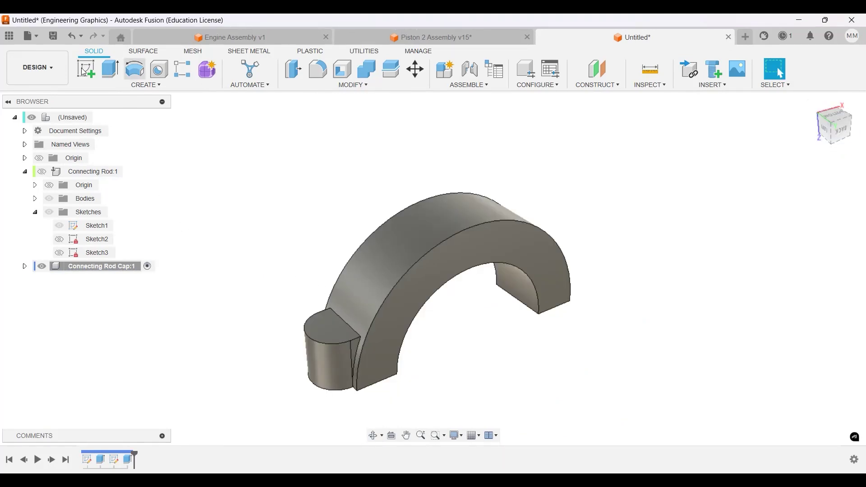
click(329, 333)
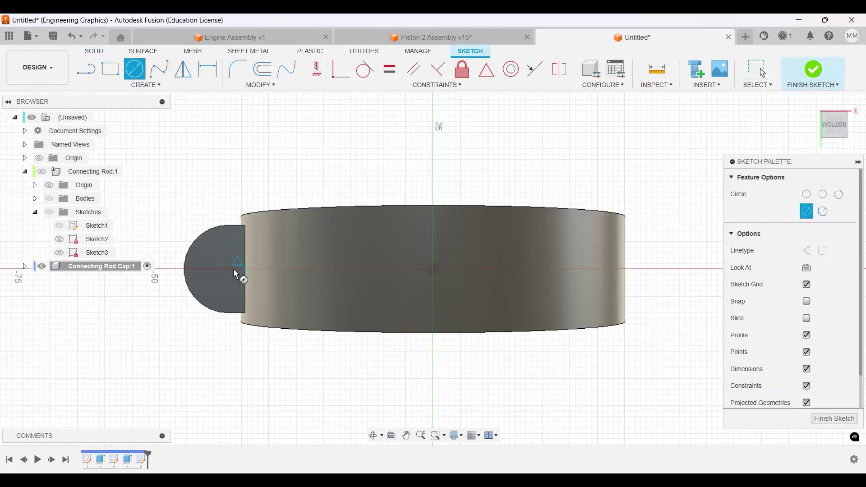
text(16)
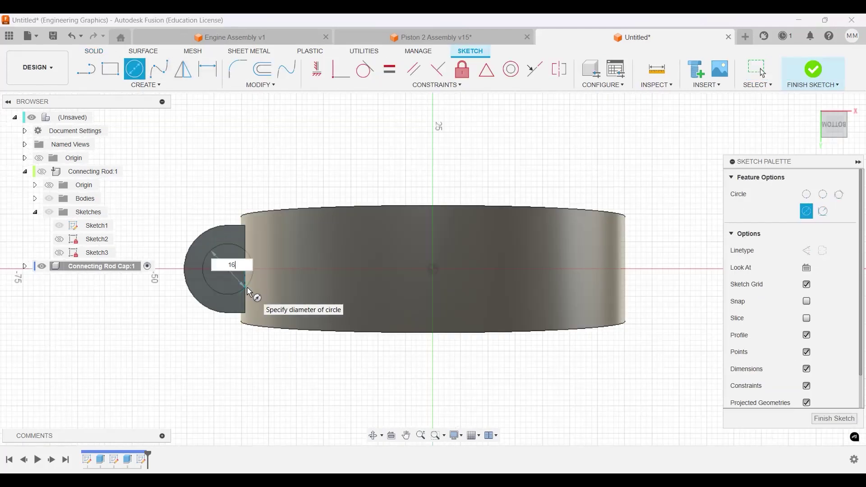
key(Return)
key(Escape)
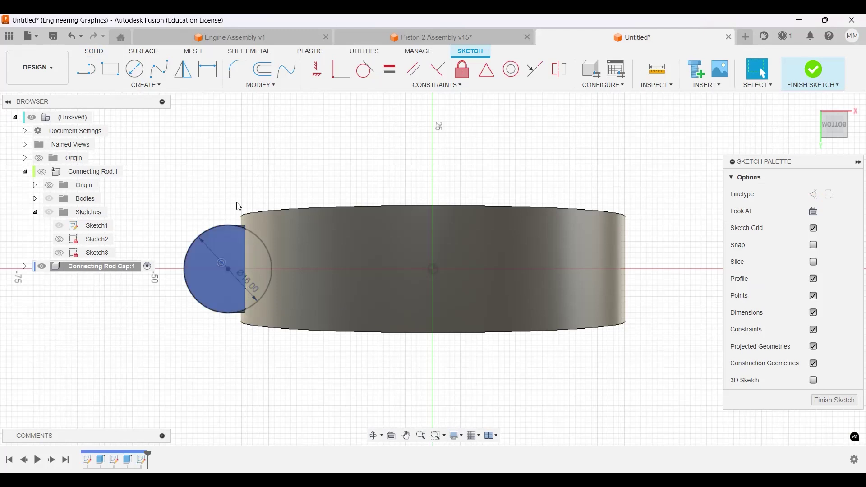
click(814, 69)
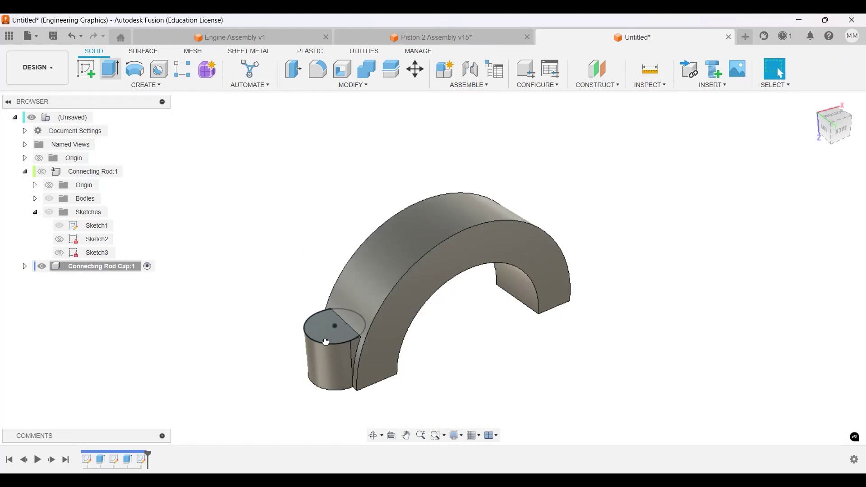
- Extrude both profiles of the 16 mm circle 23 mm away from the boss as a cut through the cap's outer curve
key(e)
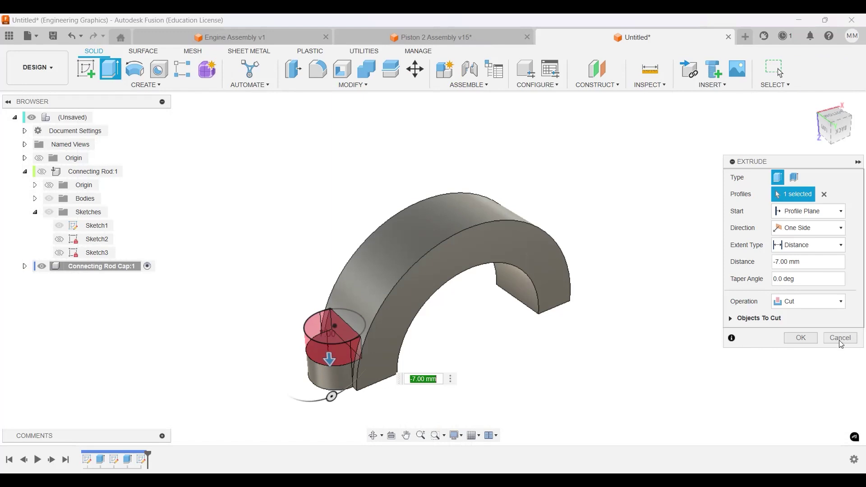
click(816, 341)
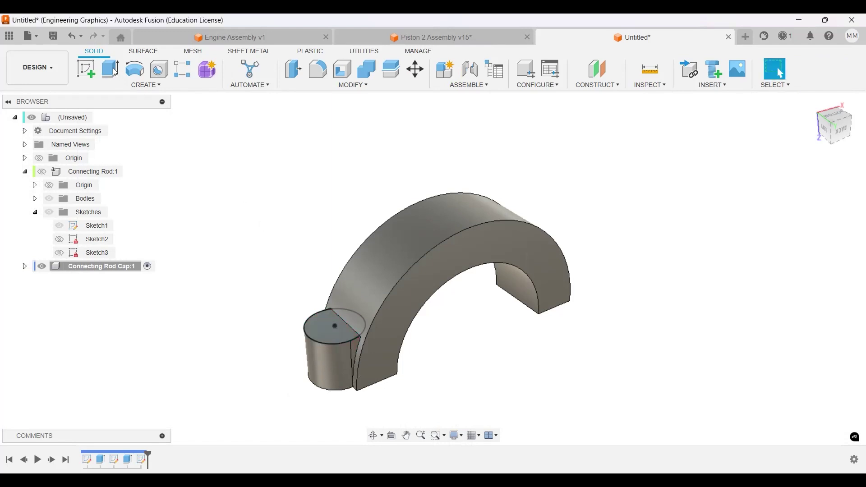
key(e)
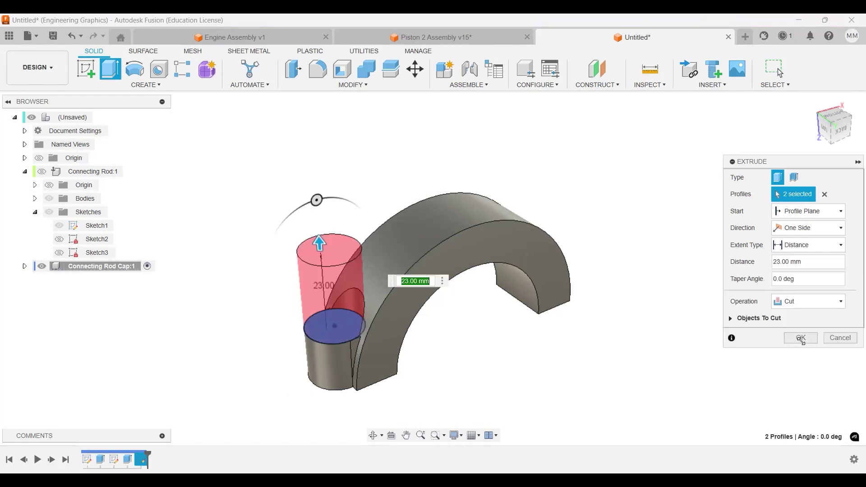
key(Return)
shift+middle_drag(508, 343, 445, 352)
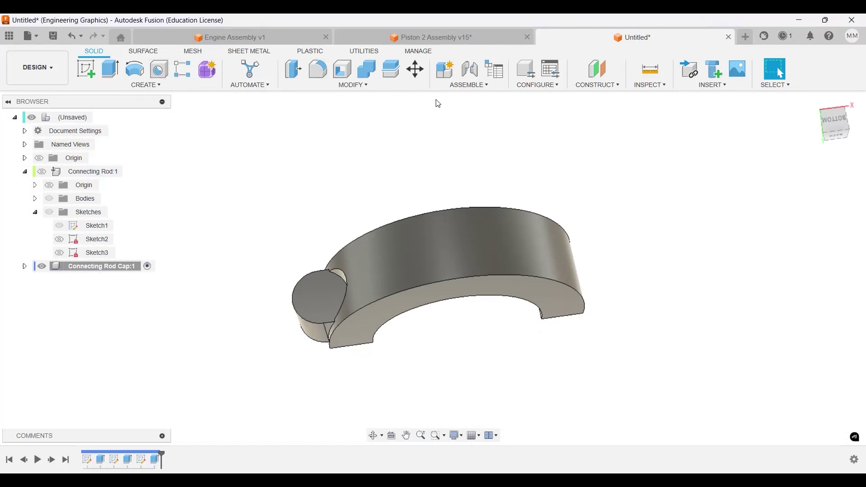
- Add a 10 mm deep M12x1.75 tapped hole to the boss's flat mating face, concentric with the boss's rounded edge
click(164, 73)
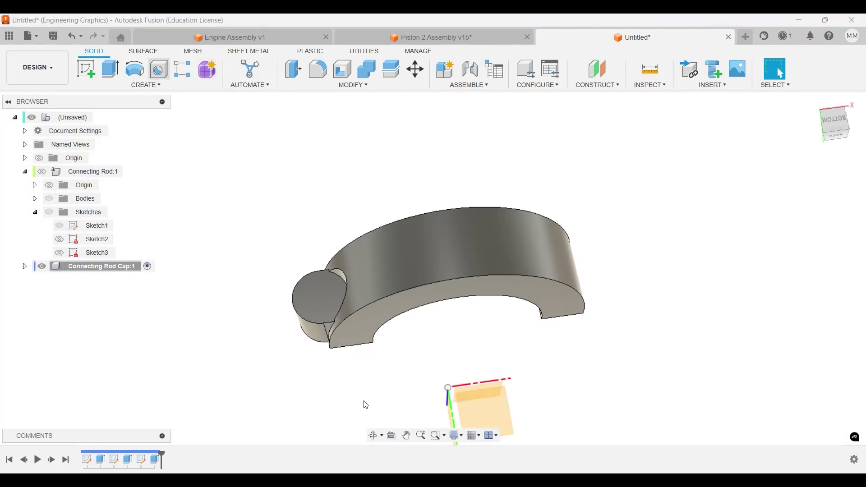
shift+middle_drag(363, 361, 378, 266)
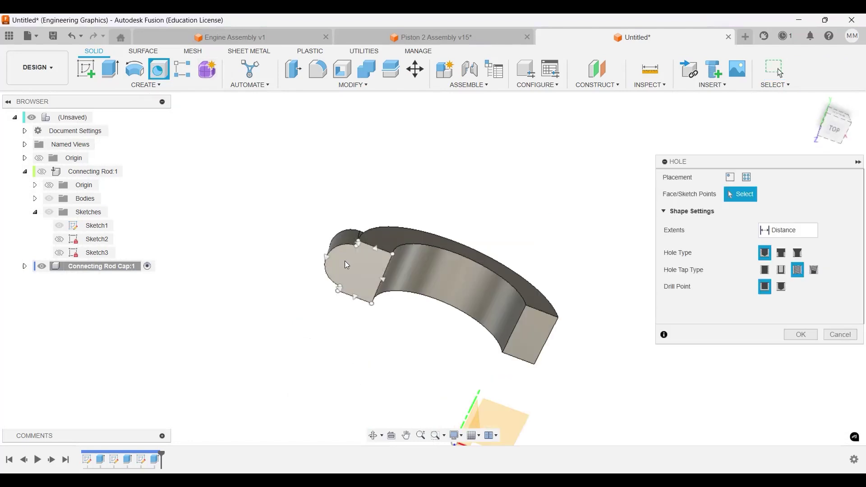
scroll(350, 278, up, 2)
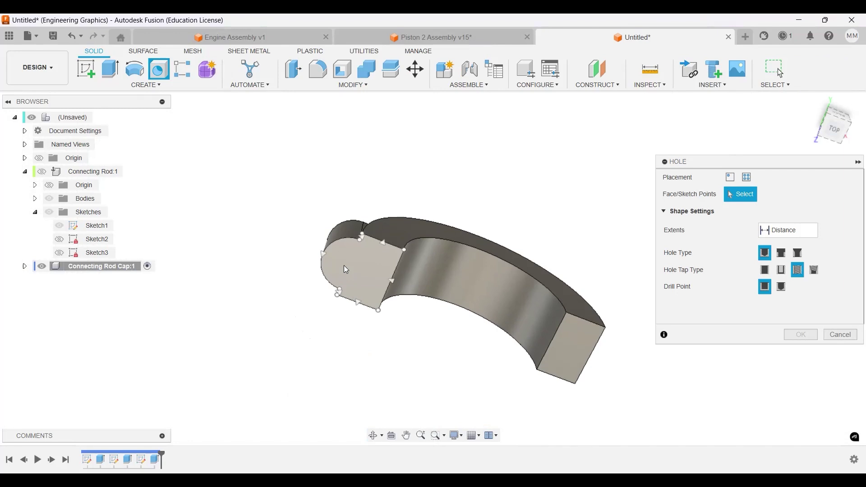
click(350, 263)
shift+middle_drag(379, 336, 414, 315)
shift+middle_drag(329, 190, 356, 143)
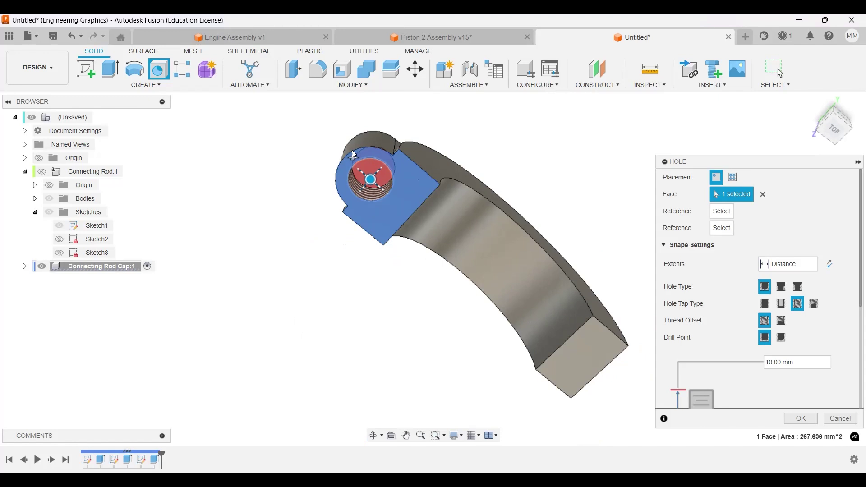
shift+middle_drag(359, 272, 368, 305)
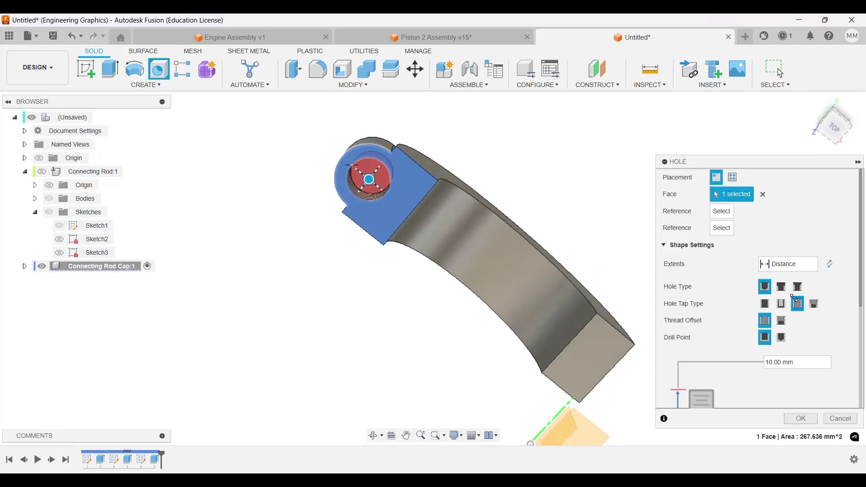
scroll(799, 372, down, 4)
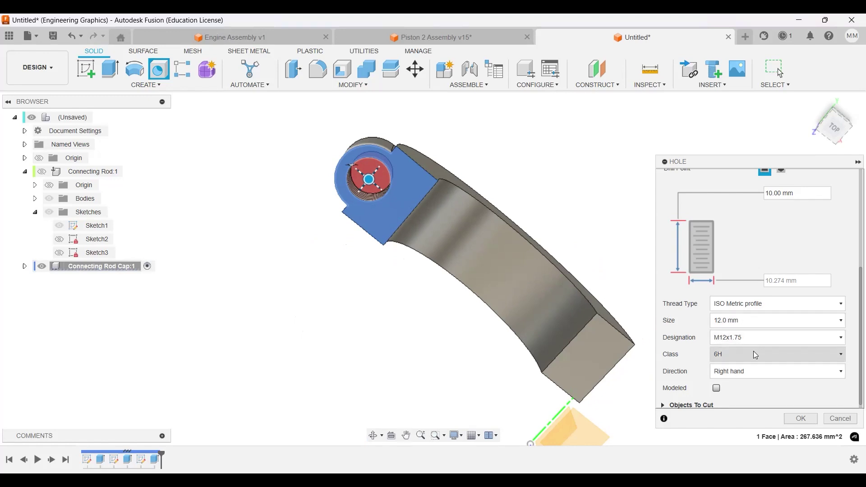
click(796, 418)
drag(483, 244, 378, 285)
key(Escape)
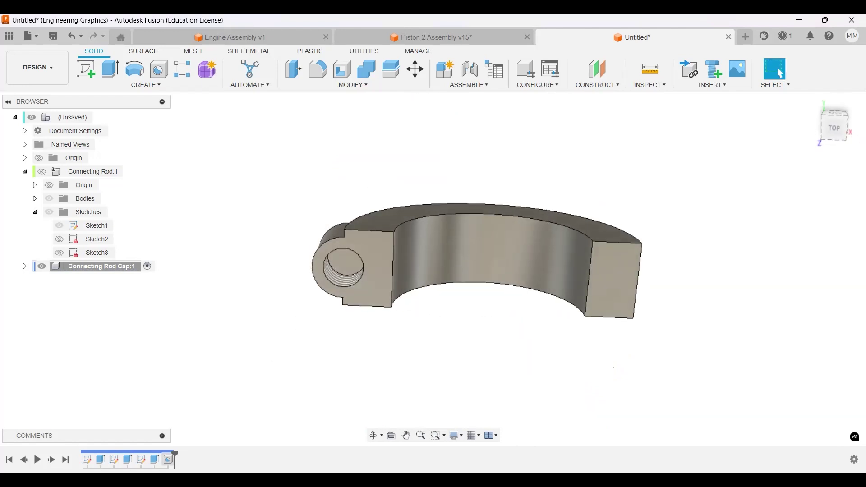
- Edit the tapped hole's extent so that it passes through the boss's full height
right_click(211, 373)
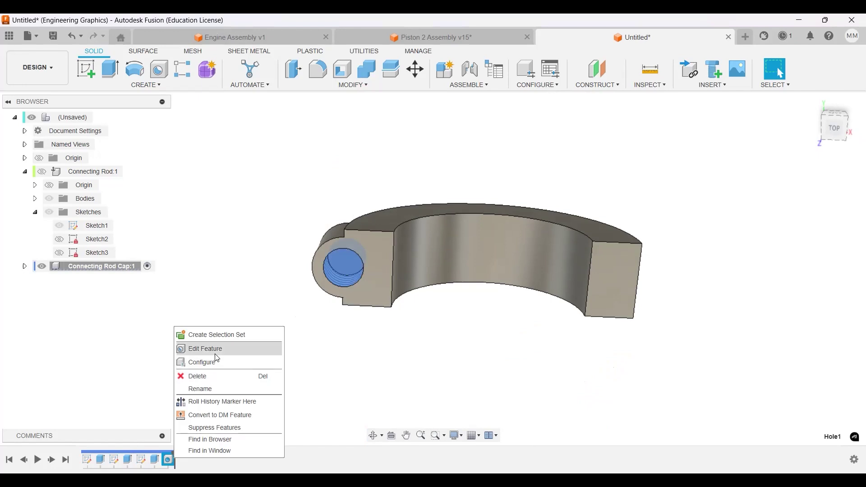
shift+middle_drag(501, 351, 458, 348)
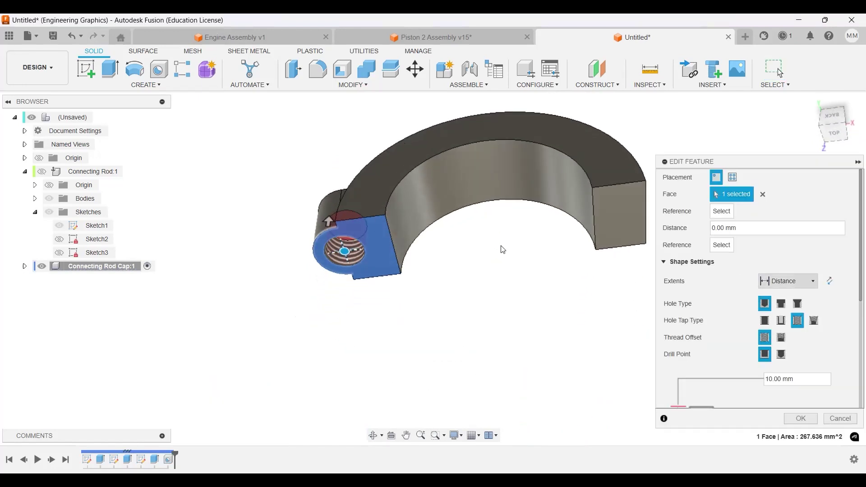
drag(331, 218, 333, 164)
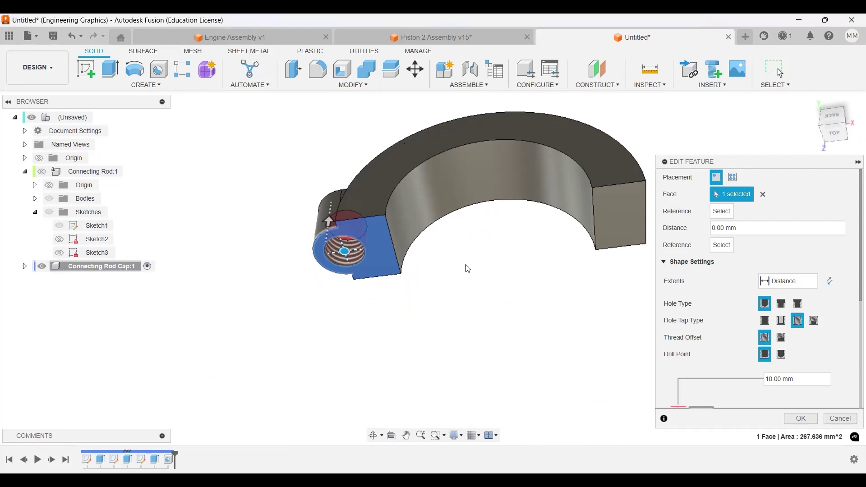
click(791, 419)
shift+middle_drag(383, 281, 310, 278)
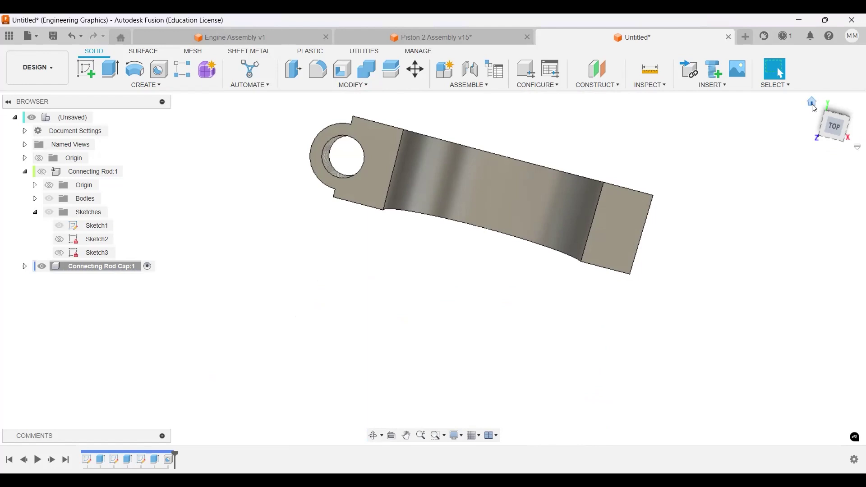
click(814, 106)
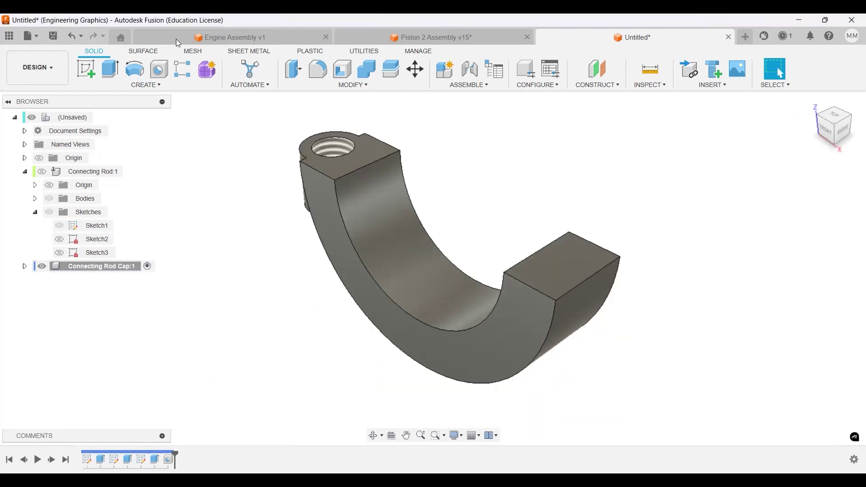
- Mirror the boss extrusion, the circular clearance cut and the tapped hole about the origin's YZ plane to the cap's other end
click(157, 85)
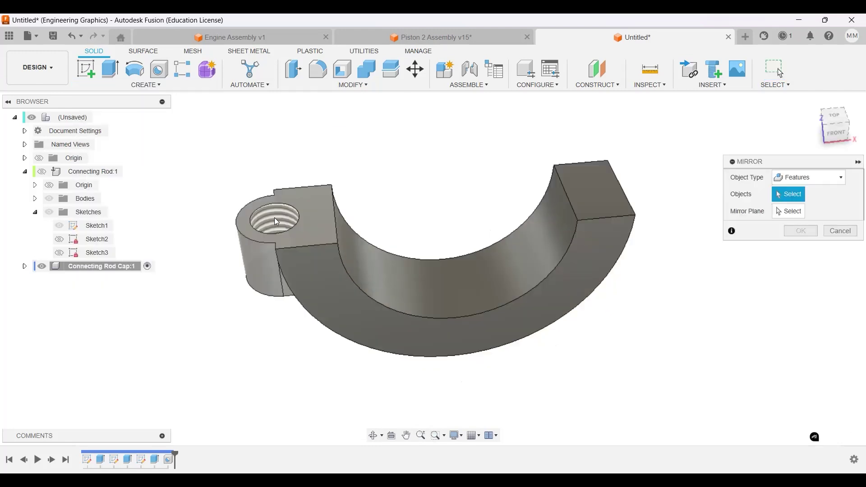
click(274, 217)
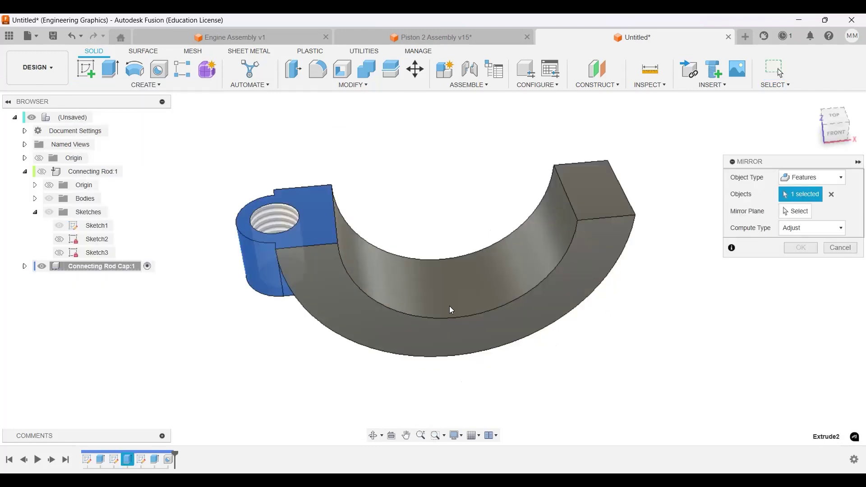
click(336, 355)
shift+middle_drag(336, 356, 373, 285)
click(358, 227)
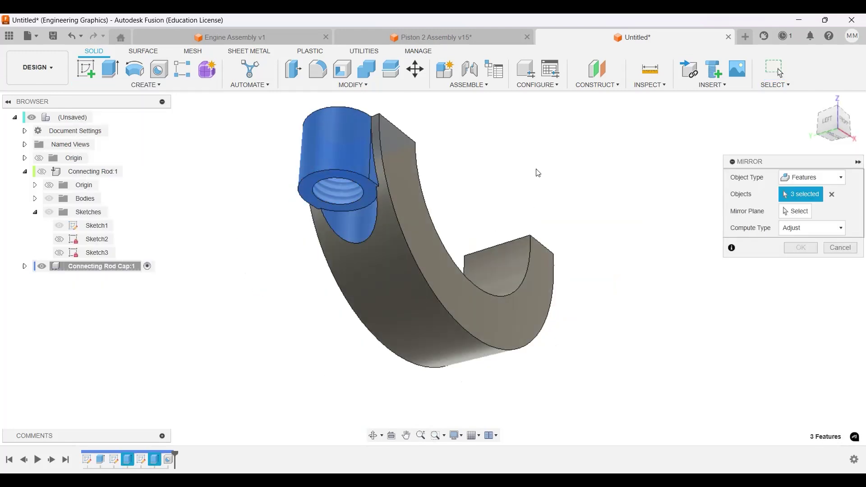
shift+middle_drag(643, 298, 518, 311)
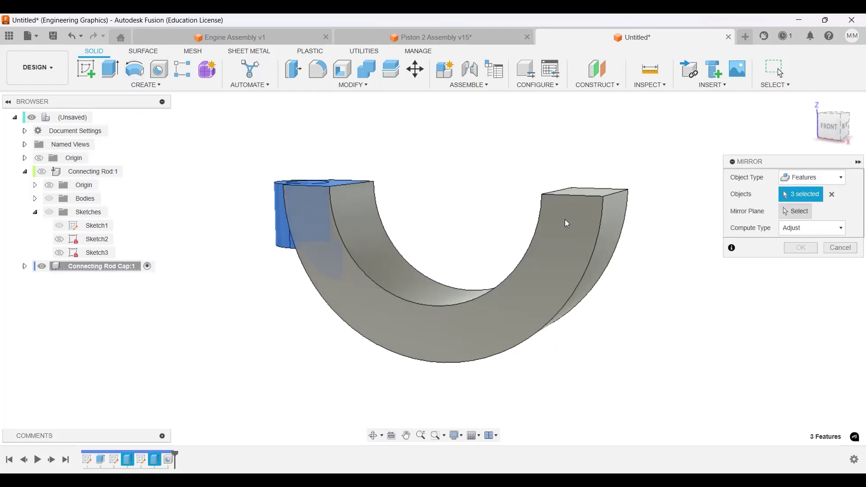
click(796, 211)
scroll(587, 280, down, 5)
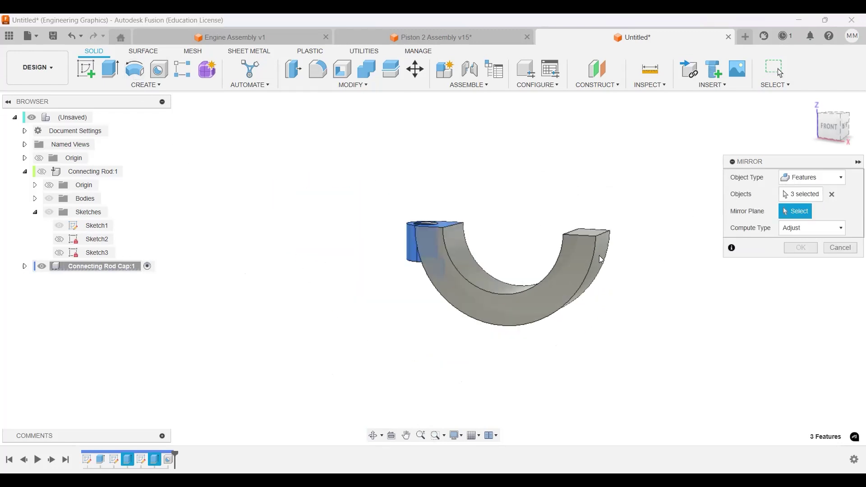
scroll(601, 260, down, 3)
shift+middle_drag(612, 174, 558, 155)
click(554, 156)
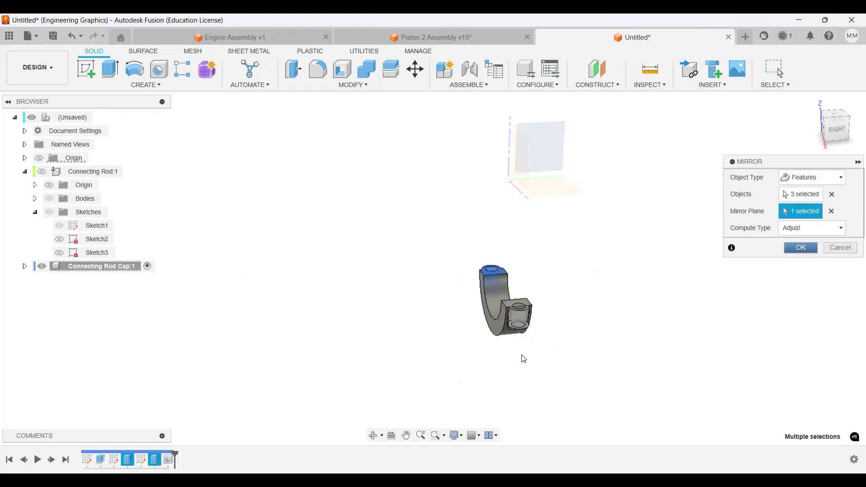
key(Return)
shift+middle_drag(519, 357, 574, 357)
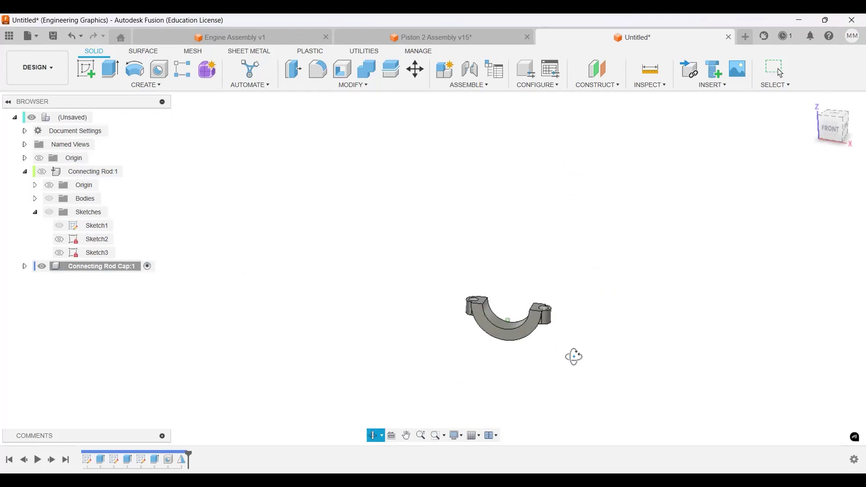
- Try a 1 mm fillet on the outer rim edges of both bosses' underside faces, and undo it
scroll(544, 341, up, 8)
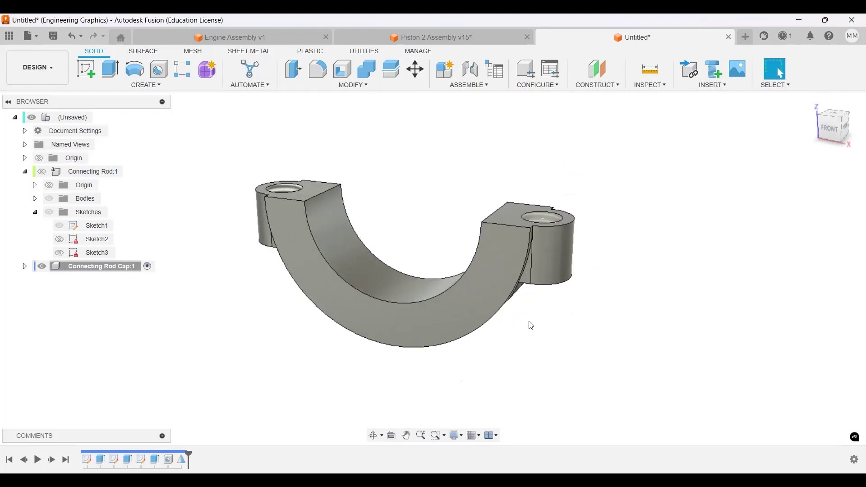
scroll(532, 326, up, 3)
scroll(519, 325, up, 3)
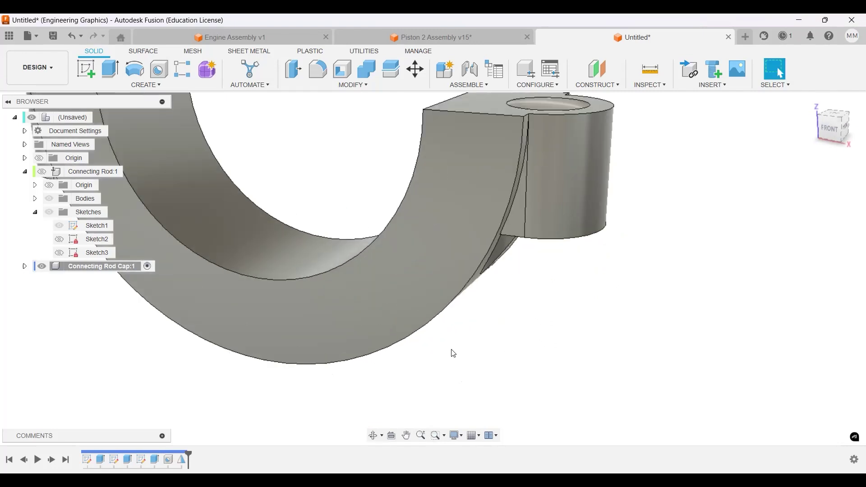
scroll(555, 396, down, 2)
shift+middle_drag(554, 397, 421, 239)
shift+middle_drag(596, 311, 686, 320)
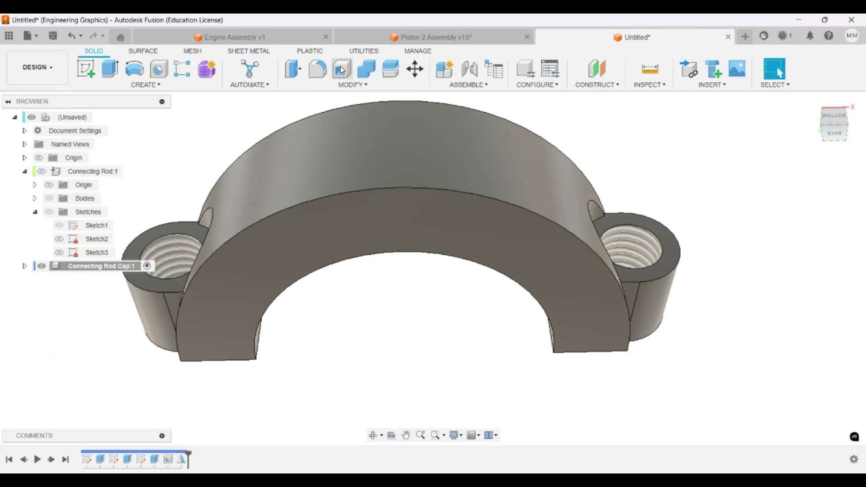
key(f)
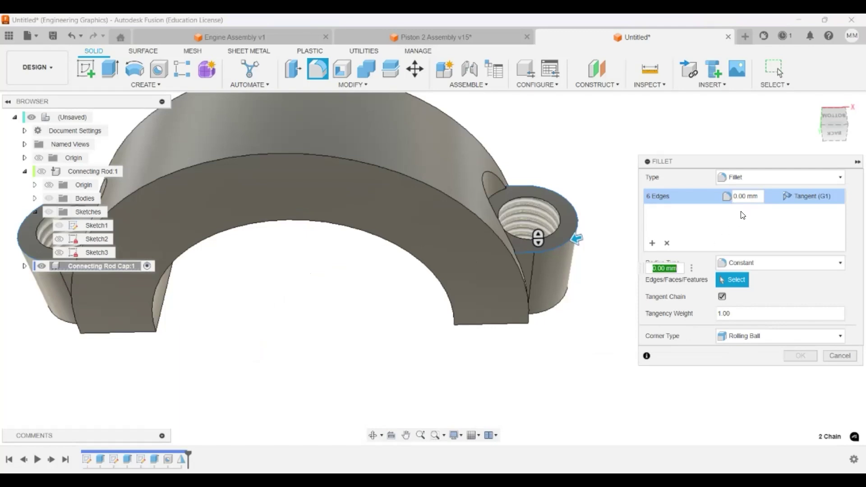
click(730, 197)
text(1)
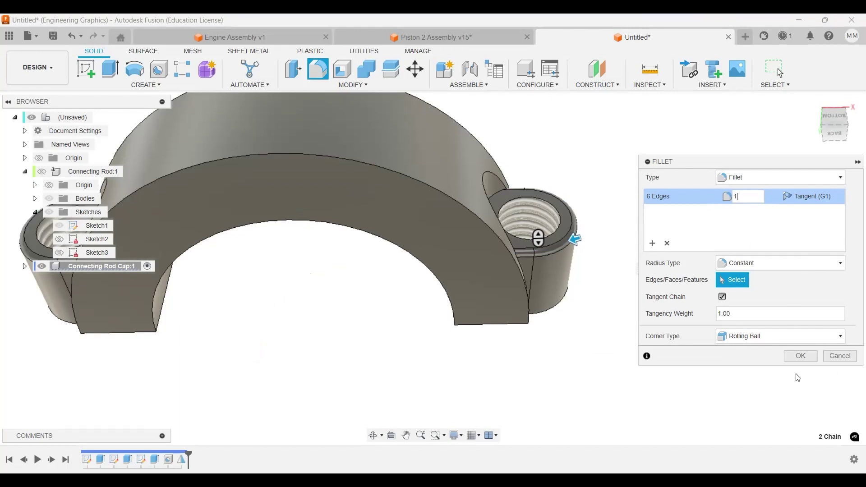
click(801, 355)
key(ctrl+z)
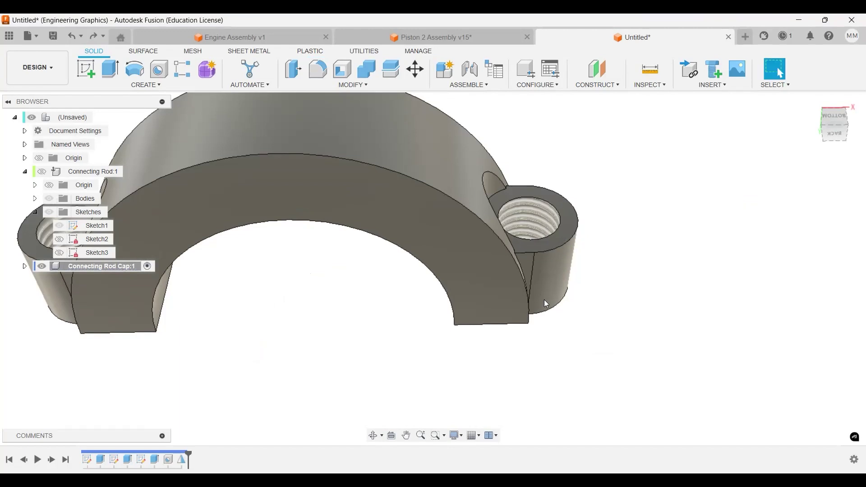
- Save the design as Connecting Rod Sub-Assembly in the Graphics 1221-02 location
scroll(440, 344, down, 2)
click(812, 102)
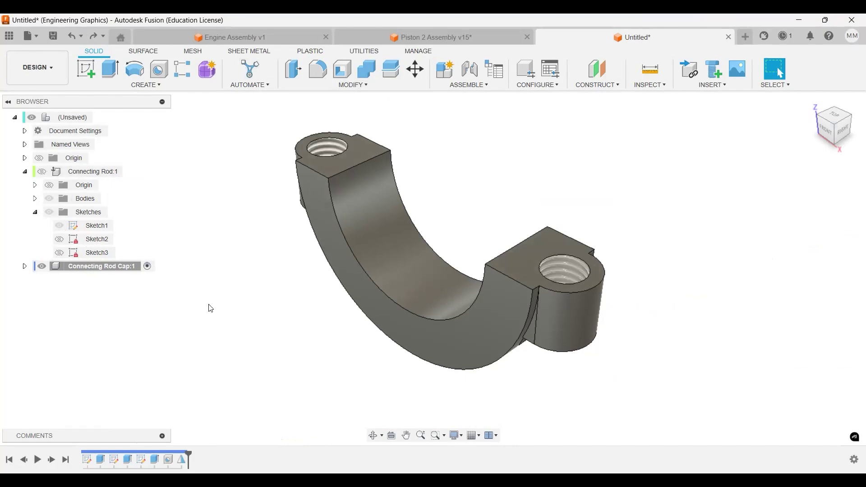
click(53, 36)
text(Connecting Rod Sub-Assembly)
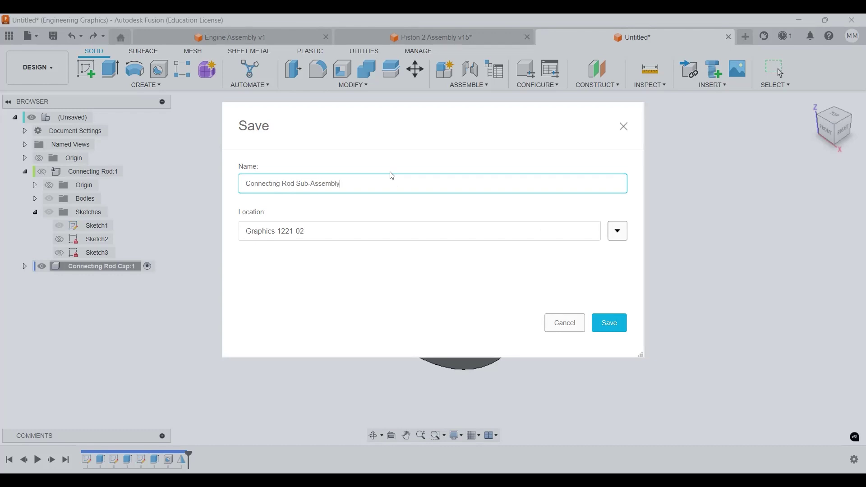
key(Return)
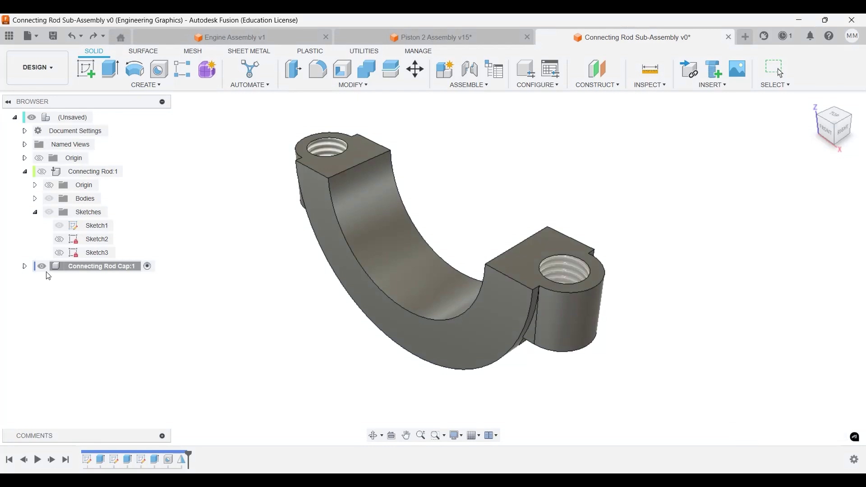
- Show the Connecting Rod component with the top-level assembly active, and hide the rod's sketches
click(35, 212)
click(25, 171)
click(42, 171)
scroll(510, 262, down, 5)
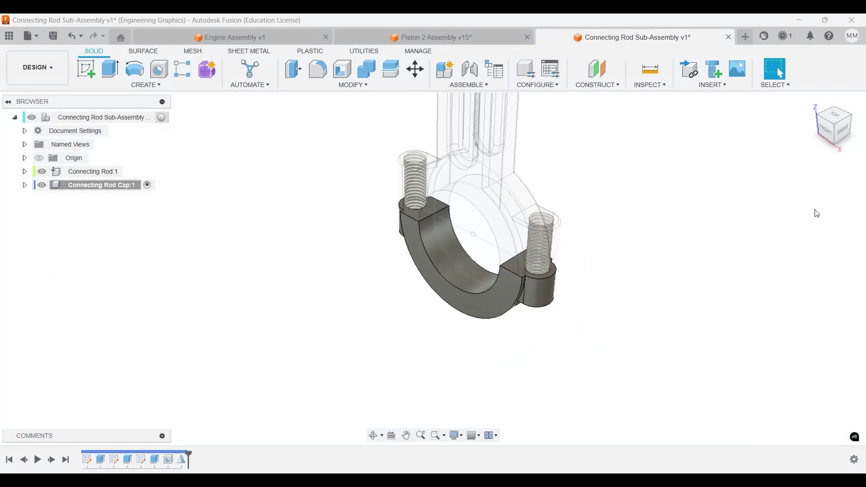
click(28, 177)
click(25, 171)
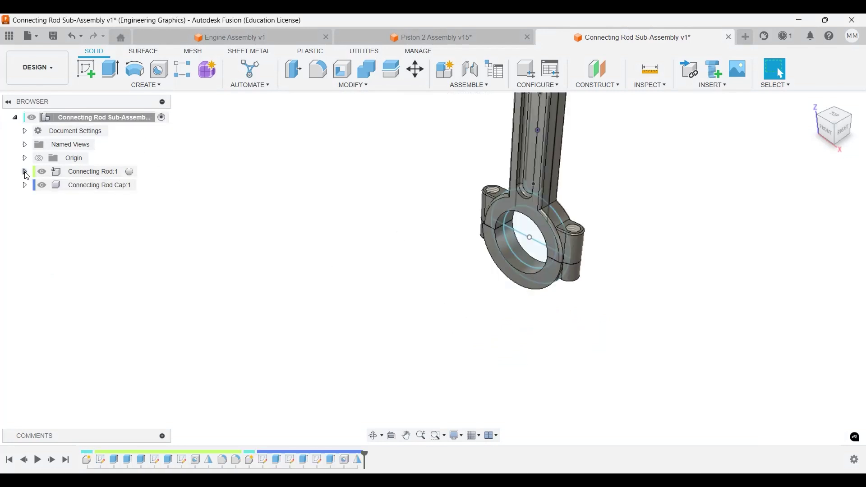
click(49, 212)
click(35, 212)
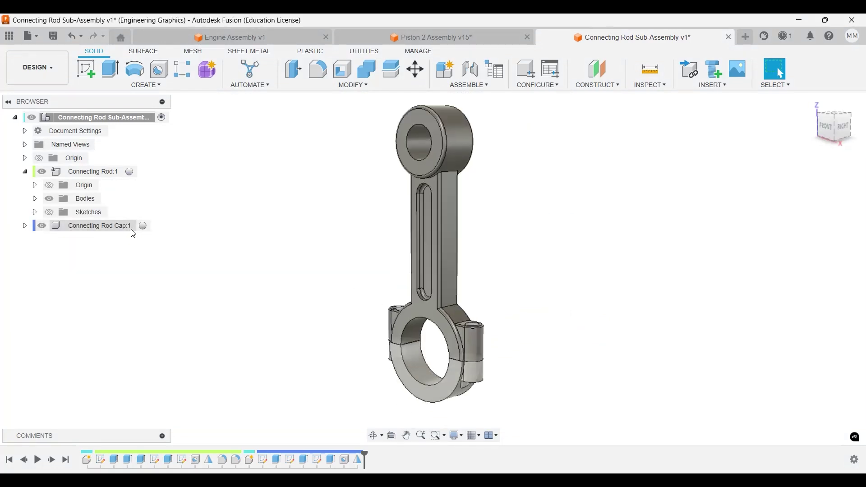
- Activate the Connecting Rod Cap component and apply a constant-radius fillet to its outer rim edges and the bosses' underside edges
click(141, 225)
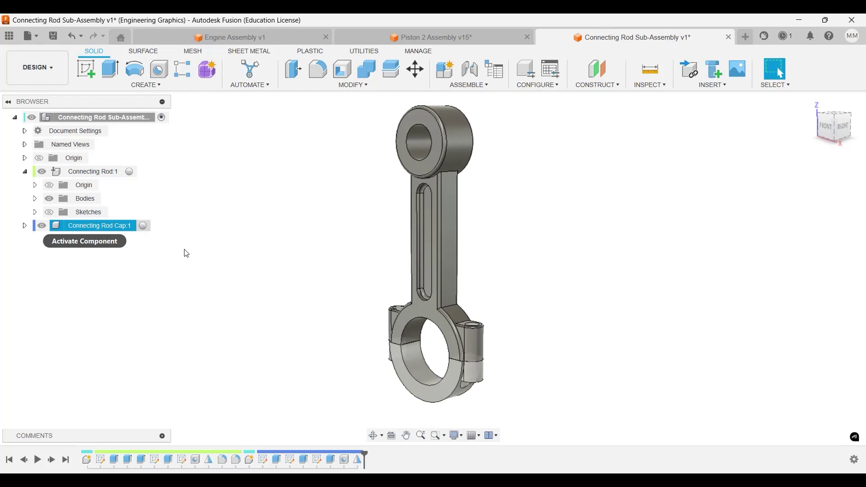
click(492, 397)
scroll(491, 398, up, 3)
middle_drag(501, 388, 569, 386)
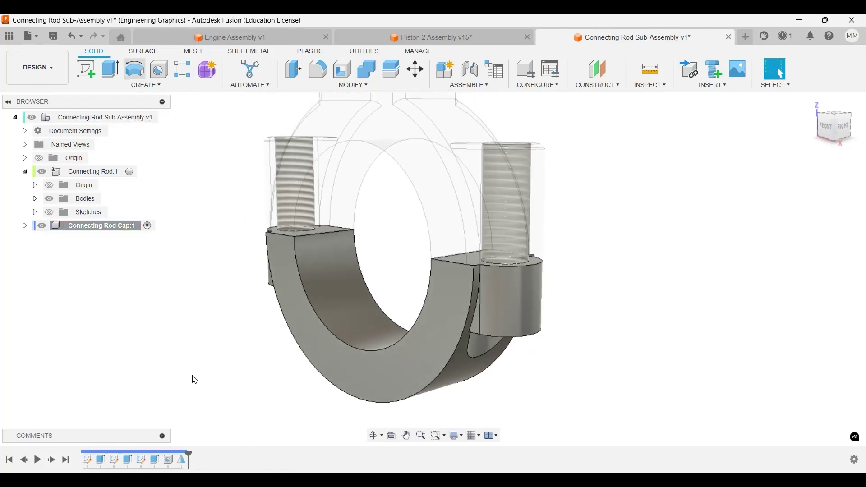
click(149, 228)
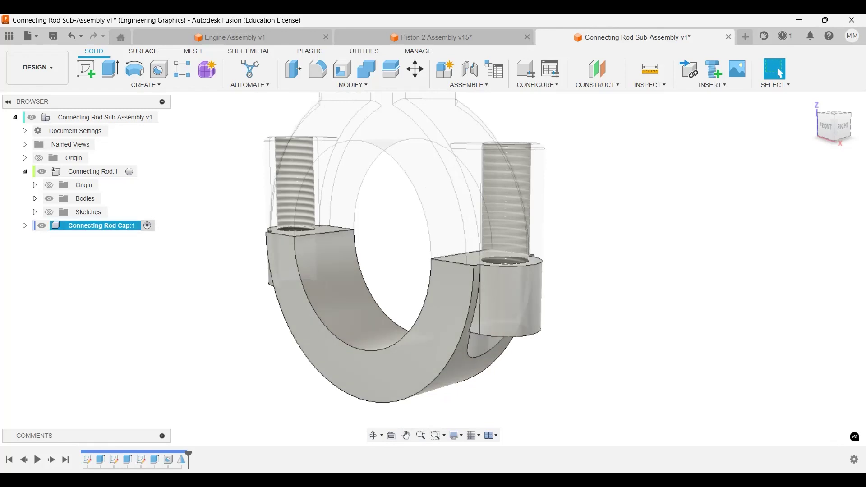
click(318, 70)
scroll(408, 380, up, 3)
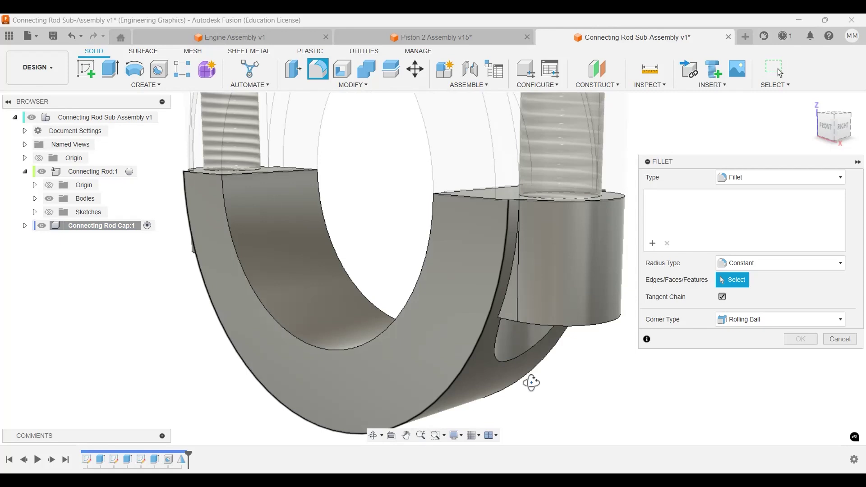
click(459, 345)
shift+middle_drag(459, 345, 334, 327)
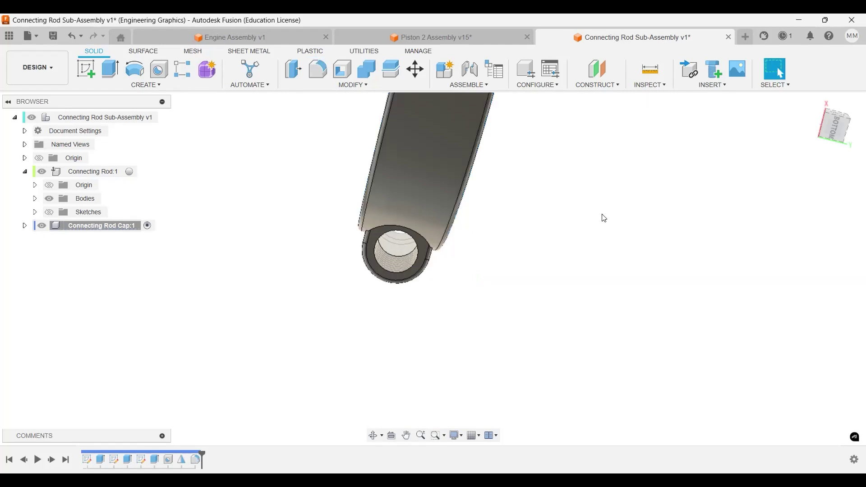
shift+middle_drag(602, 195, 583, 361)
scroll(611, 232, down, 2)
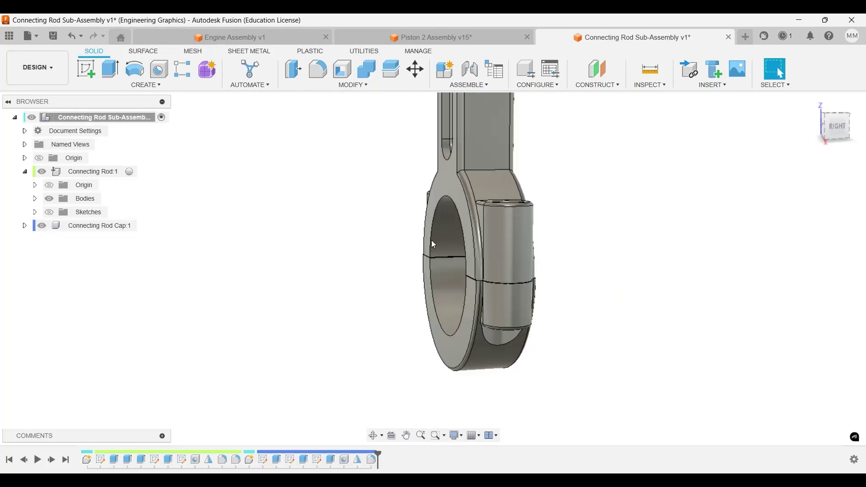
- Examine the assembled rod and cap from several angles, checking the split line, bolt bosses and filleted edges
shift+middle_drag(427, 288, 533, 266)
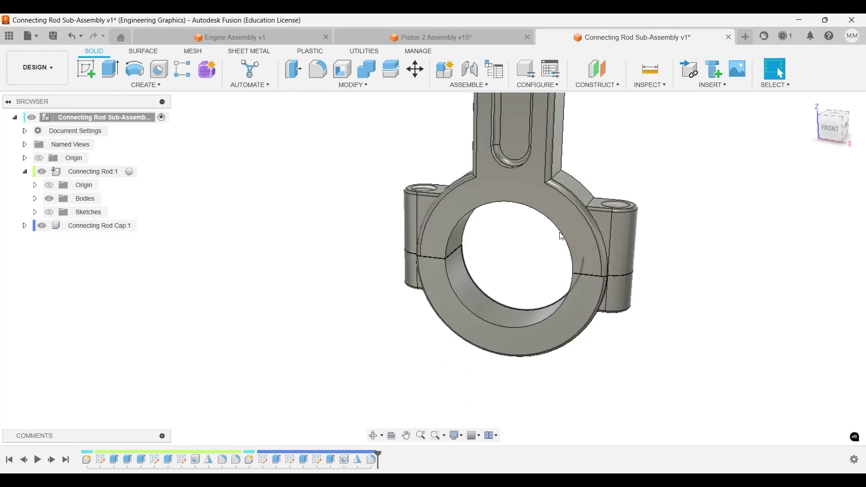
scroll(642, 276, up, 5)
scroll(670, 293, down, 5)
shift+middle_drag(719, 296, 522, 293)
scroll(518, 276, up, 8)
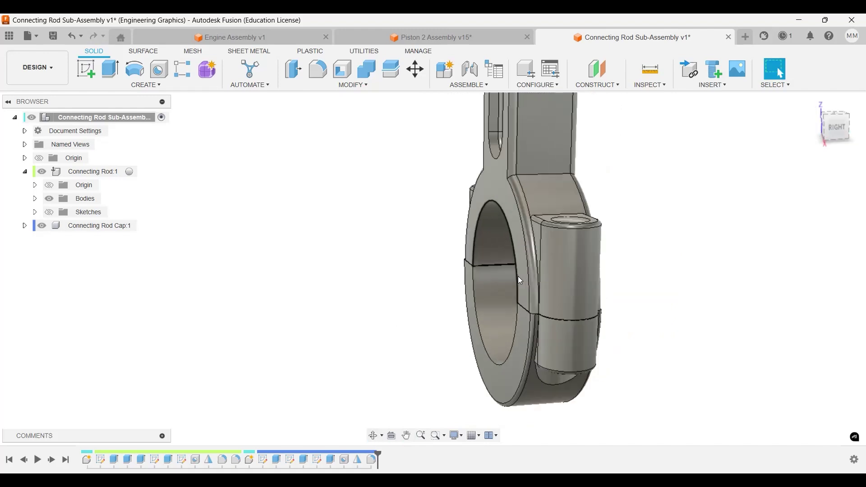
scroll(519, 306, down, 6)
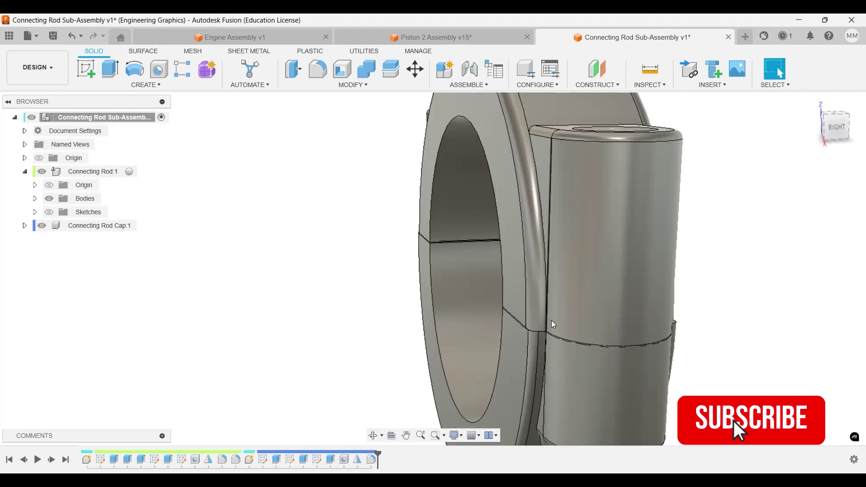
shift+middle_drag(500, 288, 485, 330)
scroll(618, 213, down, 4)
middle_drag(621, 214, 523, 301)
scroll(523, 263, up, 2)
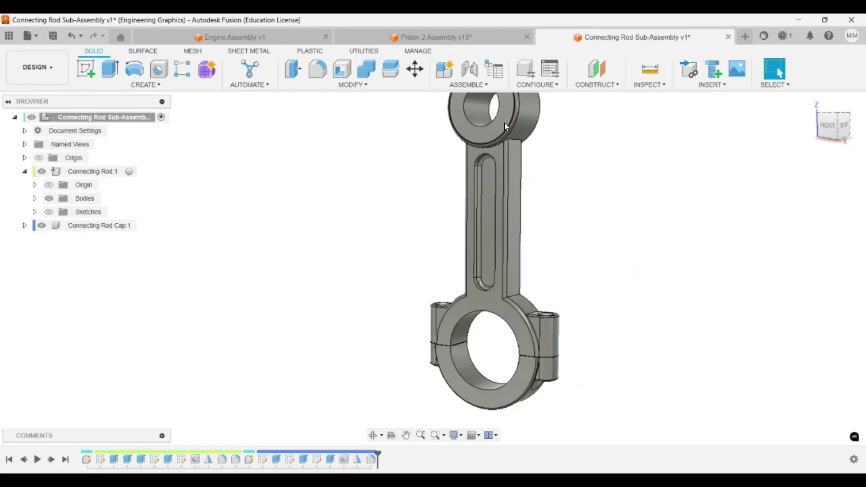